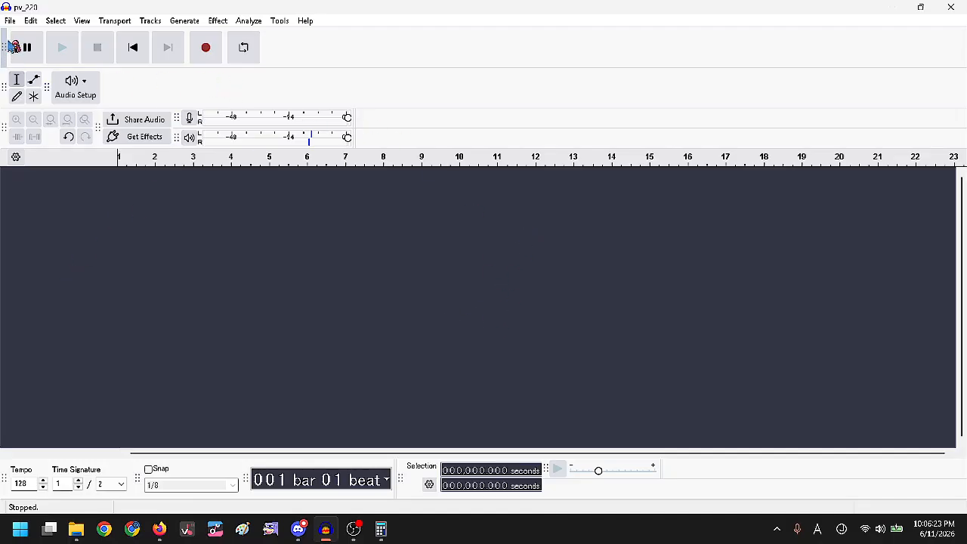
Import the pv_220.ogg song into Audacity.
{"action": "left_click", "coordinate": [11, 21]}
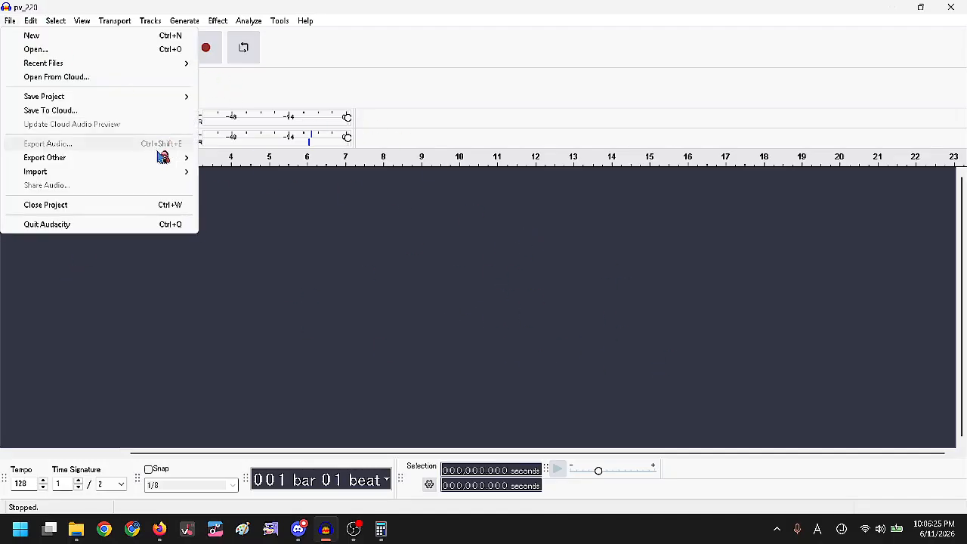
{"action": "mouse_move", "coordinate": [34, 171]}
{"action": "left_click", "coordinate": [222, 172]}
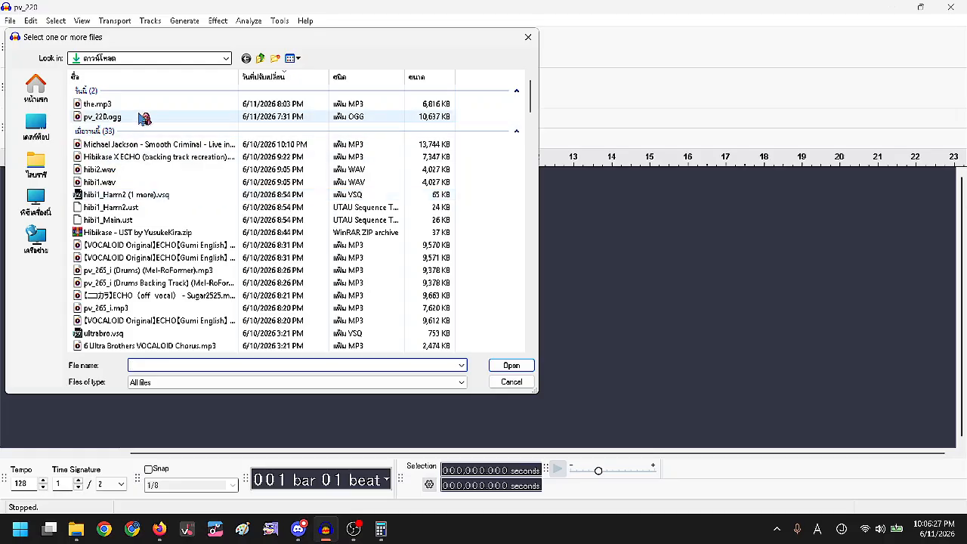
{"action": "double_click", "coordinate": [143, 119]}
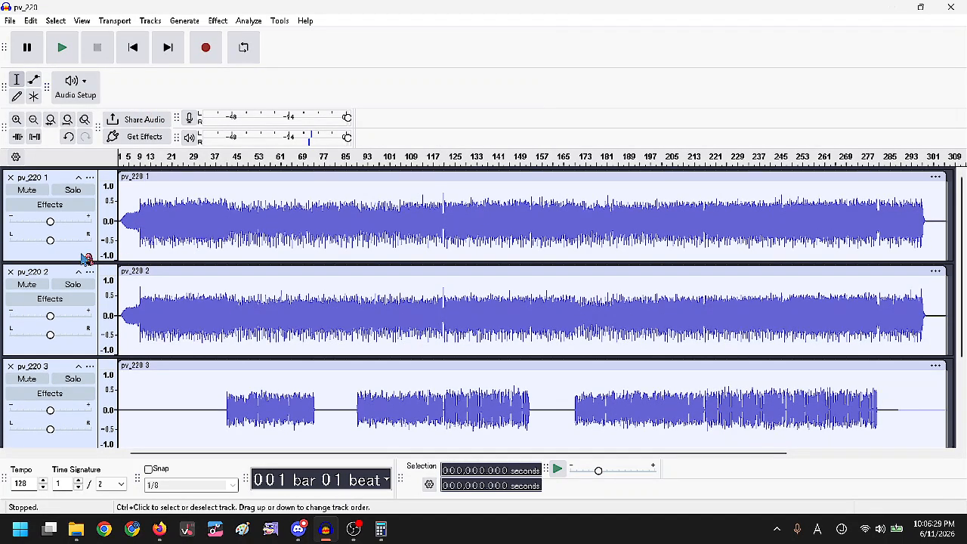
Pan the imported pv_220 tracks alternately left and right.
{"action": "left_click_drag", "start_coordinate": [50, 241], "coordinate": [10, 240]}
{"action": "left_click_drag", "start_coordinate": [42, 335], "coordinate": [78, 335]}
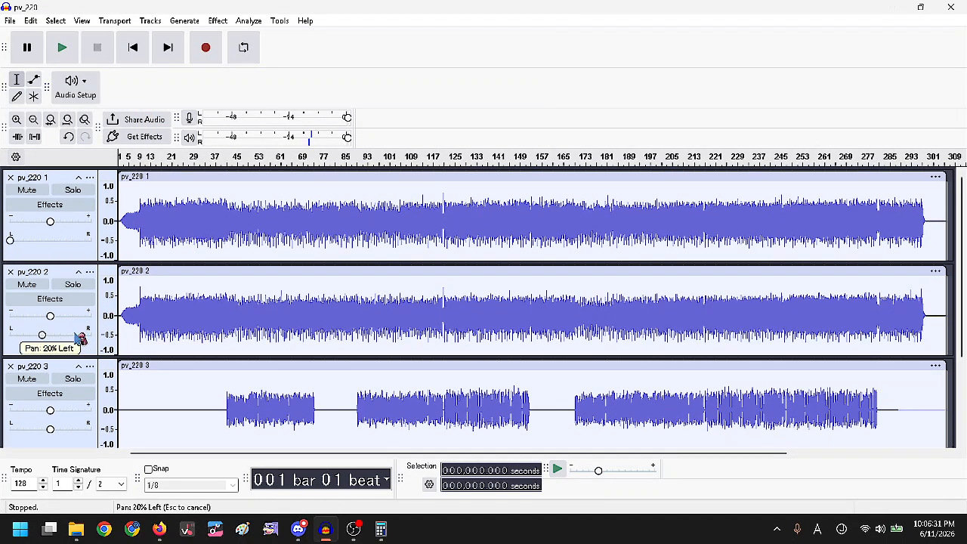
{"action": "scroll", "coordinate": [8, 332], "scroll_direction": "down", "scroll_amount": 1}
{"action": "left_click_drag", "start_coordinate": [41, 294], "coordinate": [169, 300]}
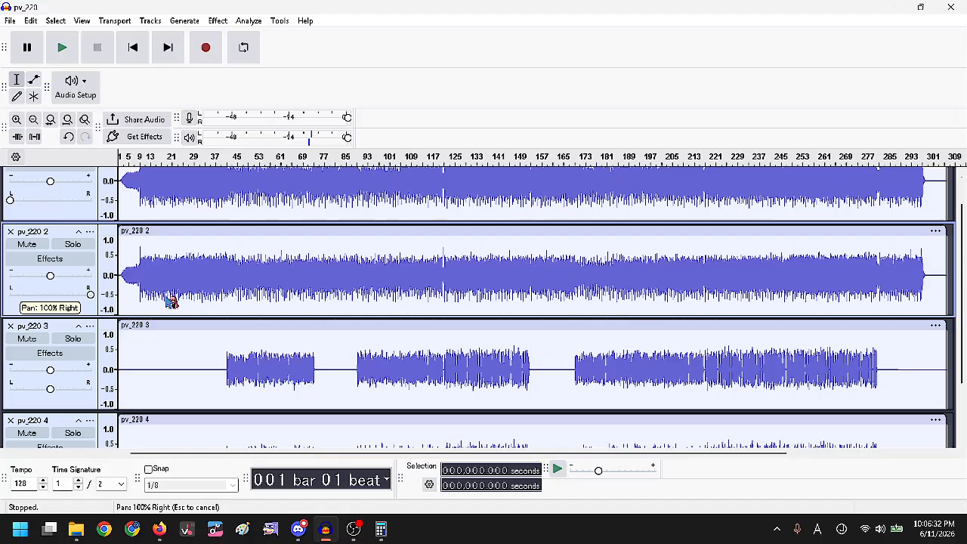
{"action": "left_click", "coordinate": [53, 401]}
{"action": "scroll", "coordinate": [142, 382], "scroll_direction": "down", "scroll_amount": 1}
{"action": "left_click_drag", "start_coordinate": [40, 383], "coordinate": [136, 370]}
{"action": "scroll", "coordinate": [186, 268], "scroll_direction": "up", "scroll_amount": 3}
Mix and render all four tracks into one stereo Mix 1 track, then return to the start.
{"action": "key", "text": "ctrl+a"}
{"action": "left_click", "coordinate": [160, 22]}
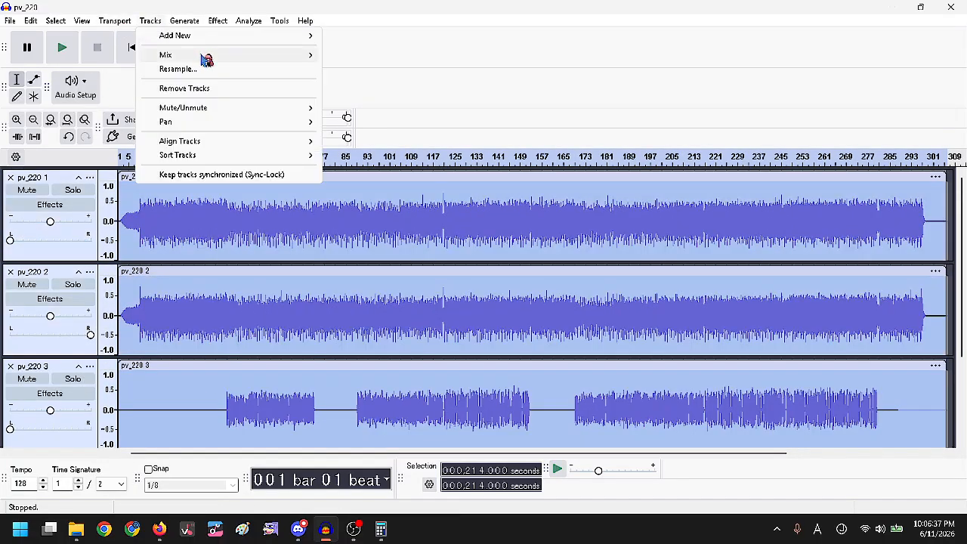
{"action": "mouse_move", "coordinate": [211, 56]}
{"action": "left_click", "coordinate": [344, 68]}
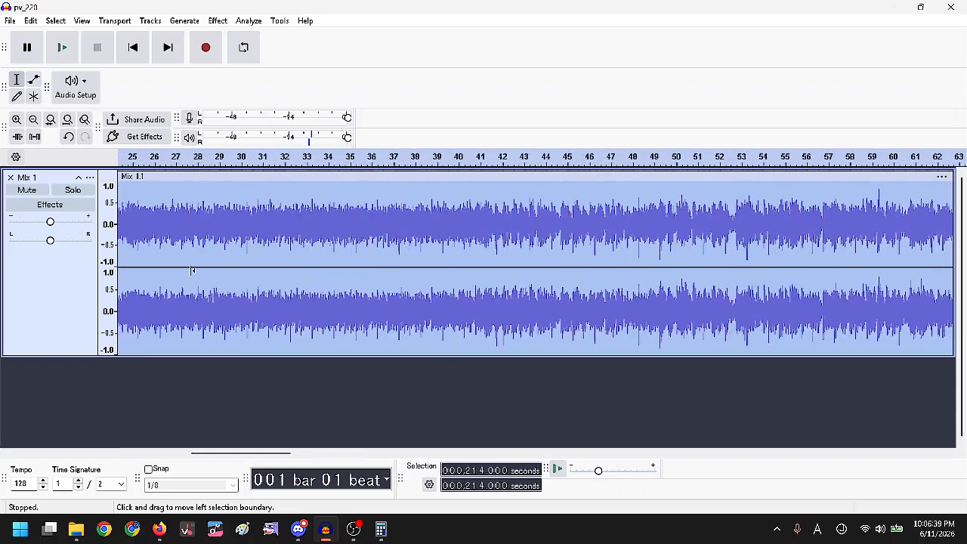
{"action": "left_click", "coordinate": [132, 47]}
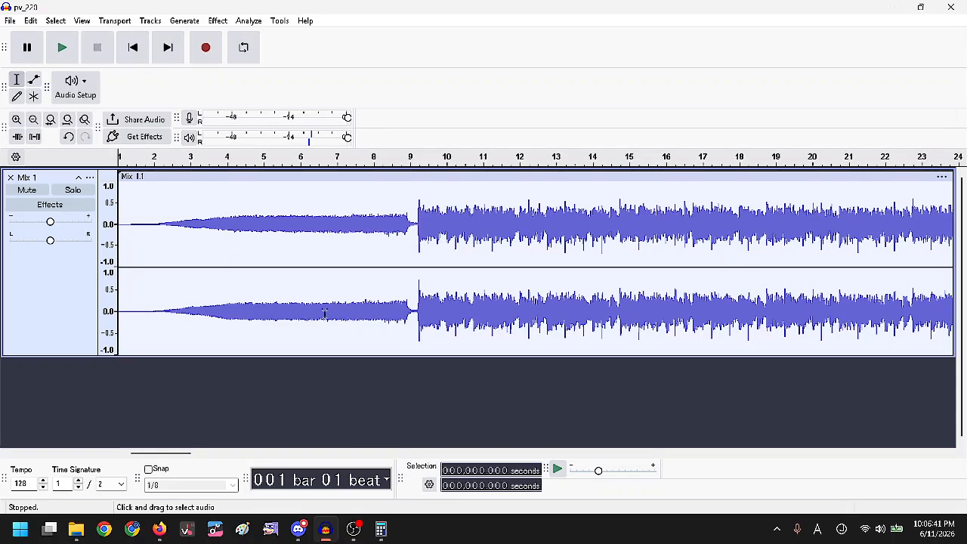
Search 'tapbpm' in a new Firefox tab to reach the tap tempo page.
{"action": "left_click", "coordinate": [158, 529]}
{"action": "key", "text": "ctrl+t"}
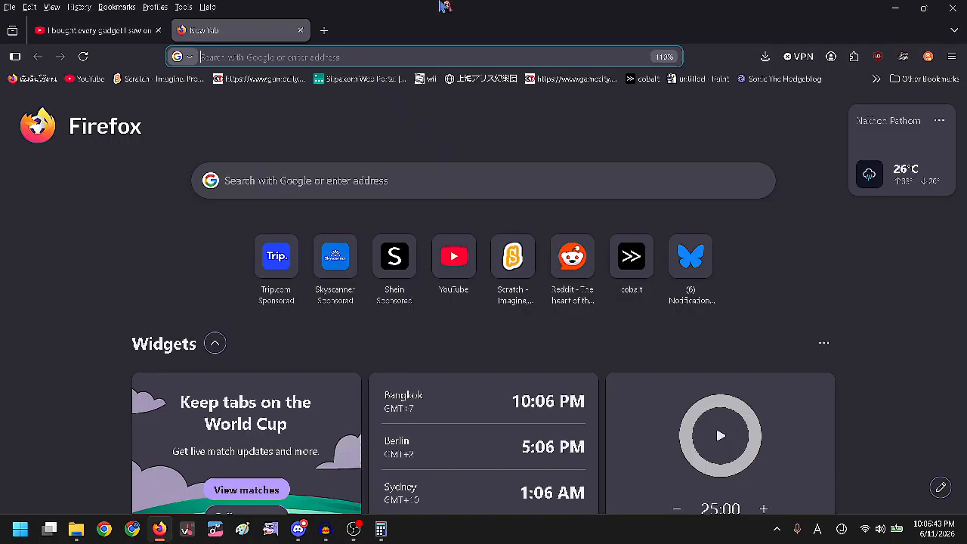
{"action": "type", "text": "tapbpm"}
{"action": "key", "text": "Return"}
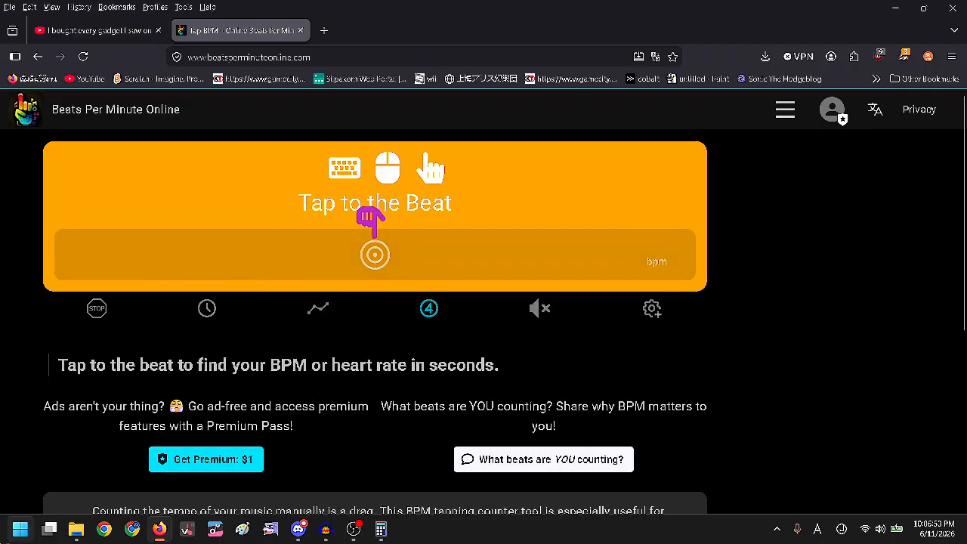
Launch and close the MixMeister BPM Analyzer, then bring Audacity back to front.
{"action": "key", "text": "super"}
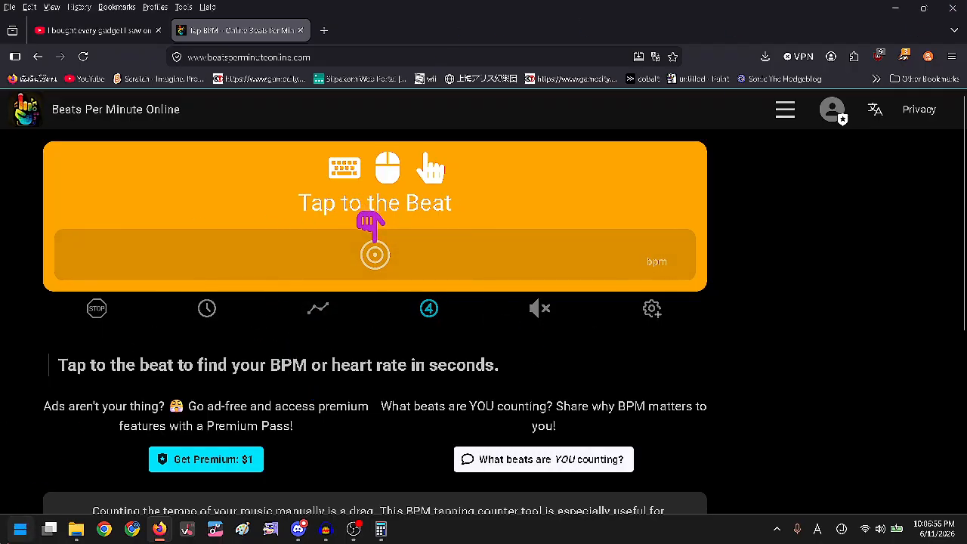
{"action": "type", "text": "bpm"}
{"action": "key", "text": "Return"}
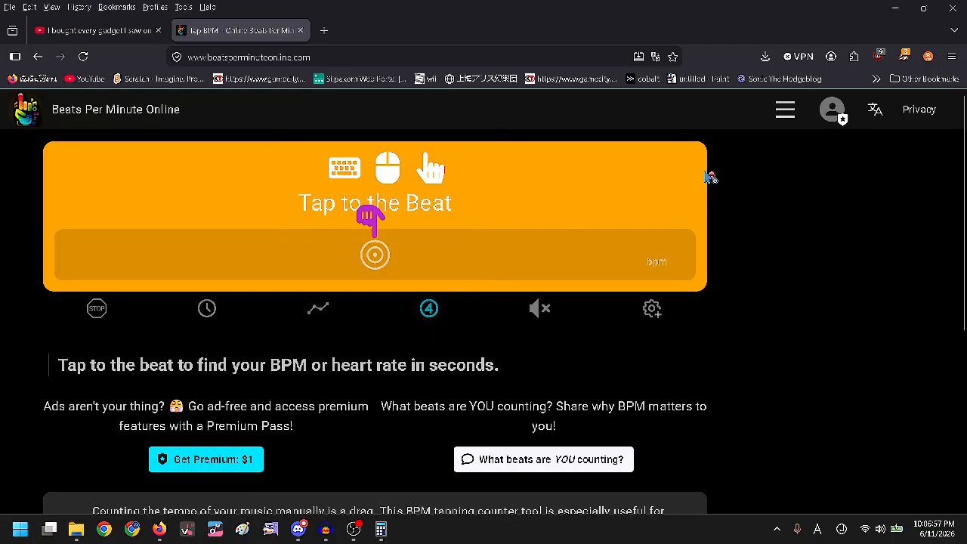
{"action": "left_click_drag", "start_coordinate": [210, 119], "coordinate": [363, 122]}
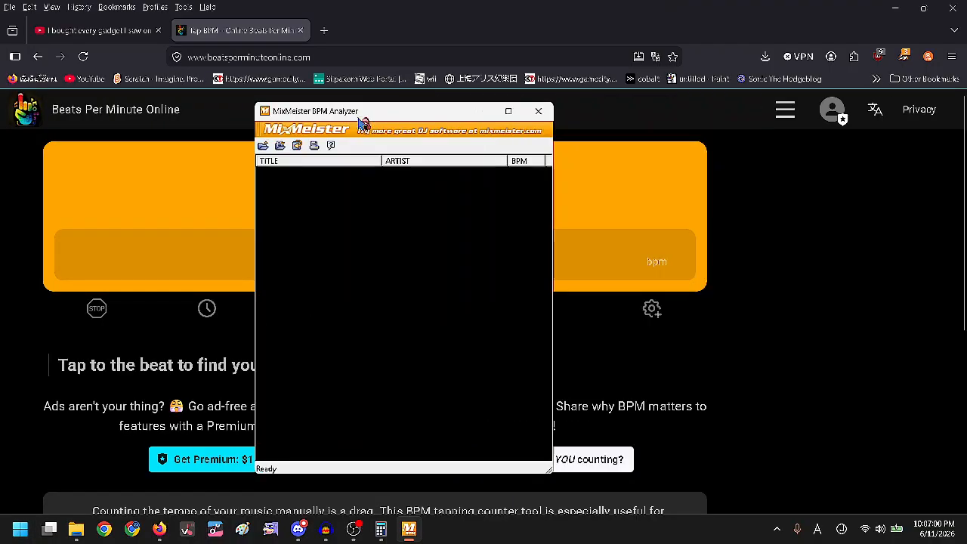
{"action": "left_click", "coordinate": [538, 111]}
{"action": "left_click", "coordinate": [532, 345]}
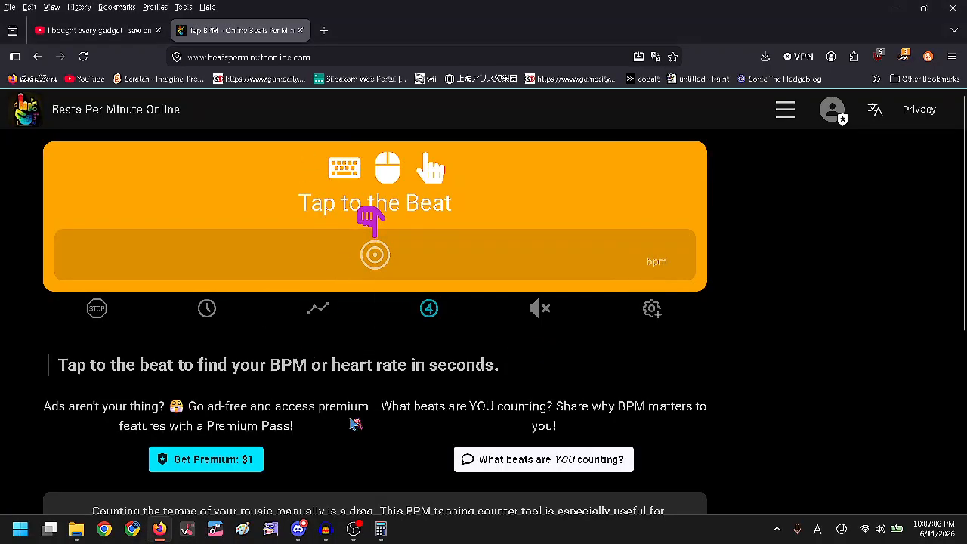
{"action": "mouse_move", "coordinate": [333, 533]}
{"action": "left_click", "coordinate": [325, 462]}
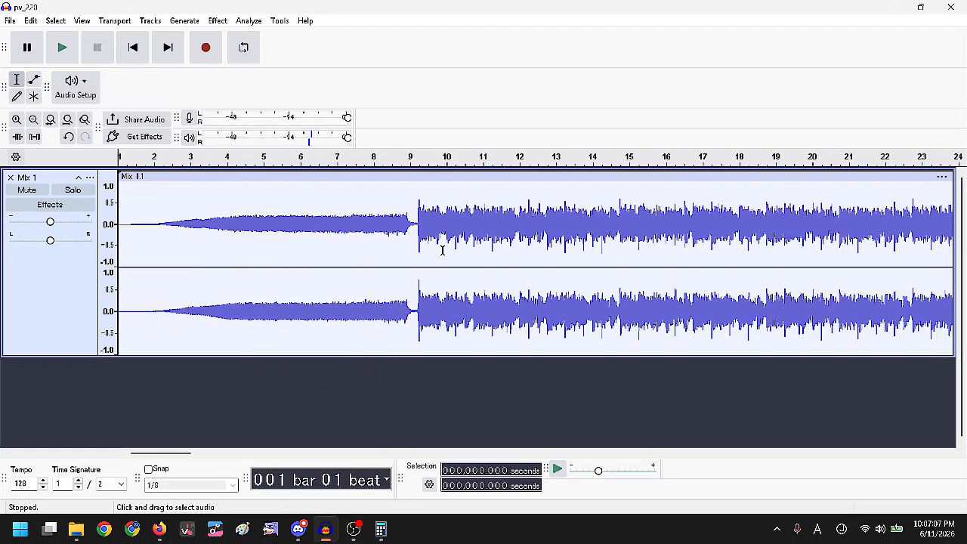
Place the cursor in Mix 1 and open the Rhythm Track generator at tempo 171.
{"action": "left_click", "coordinate": [399, 246]}
{"action": "scroll", "coordinate": [399, 243], "scroll_direction": "up", "scroll_amount": 2}
{"action": "scroll", "coordinate": [533, 253], "scroll_direction": "down", "scroll_amount": 2}
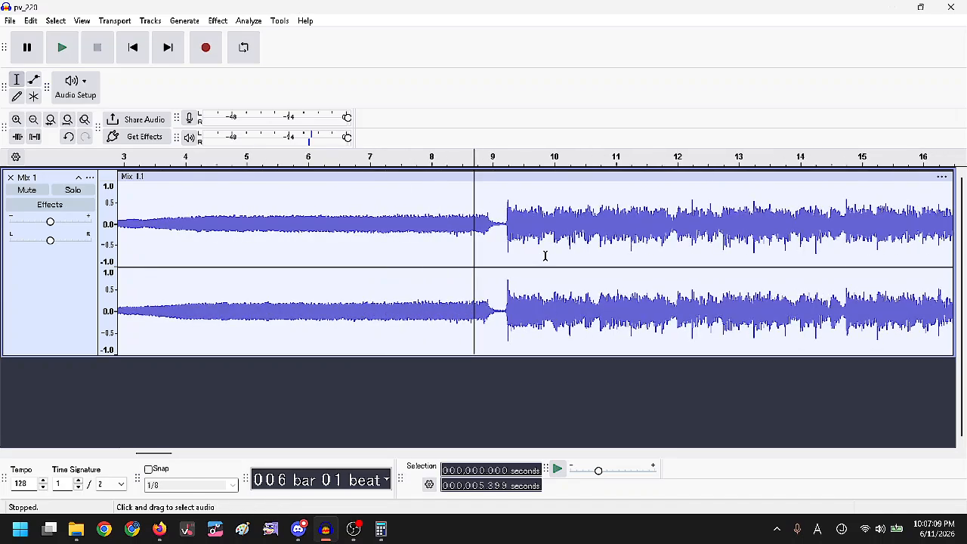
{"action": "scroll", "coordinate": [545, 256], "scroll_direction": "down", "scroll_amount": 1}
{"action": "left_click", "coordinate": [198, 23]}
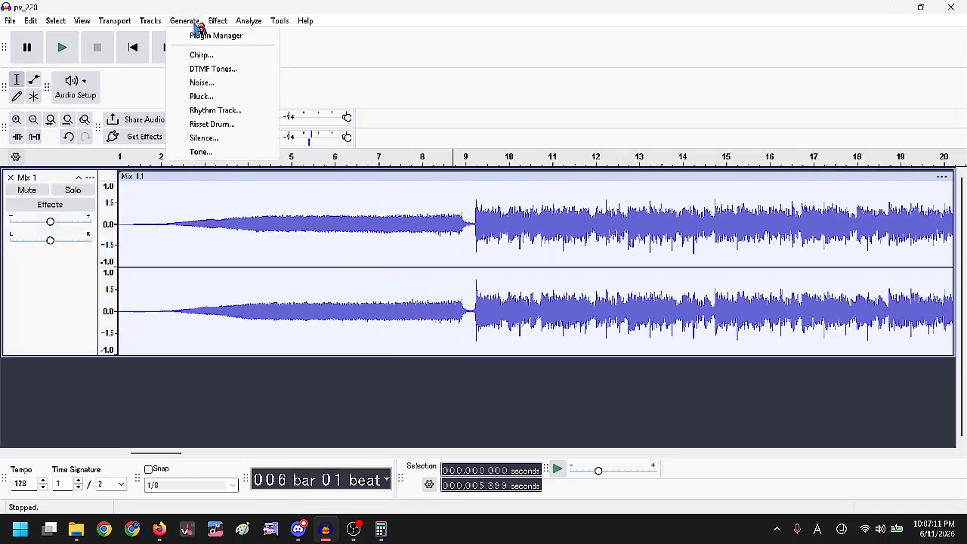
{"action": "left_click", "coordinate": [256, 112]}
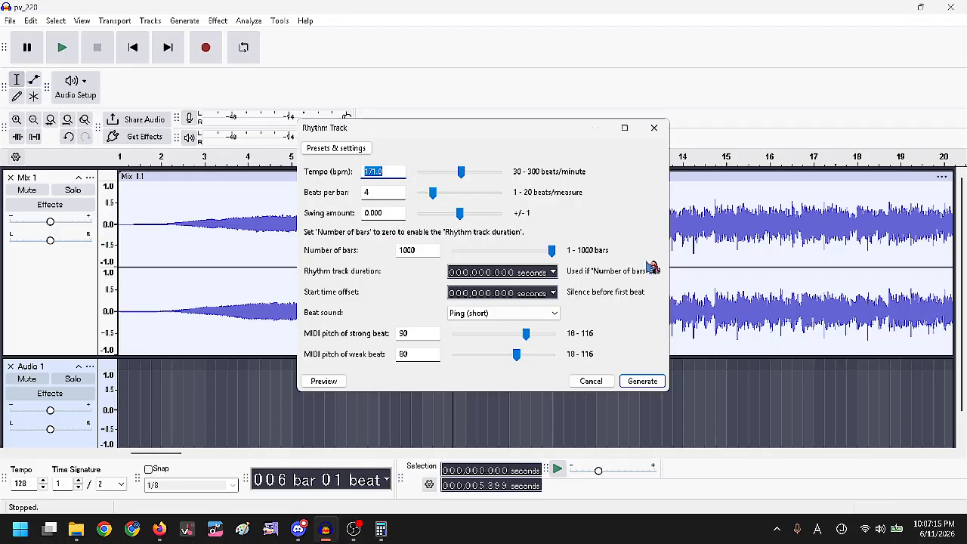
Compute 171 × 2 in Calculator, then close it.
{"action": "left_click", "coordinate": [380, 528]}
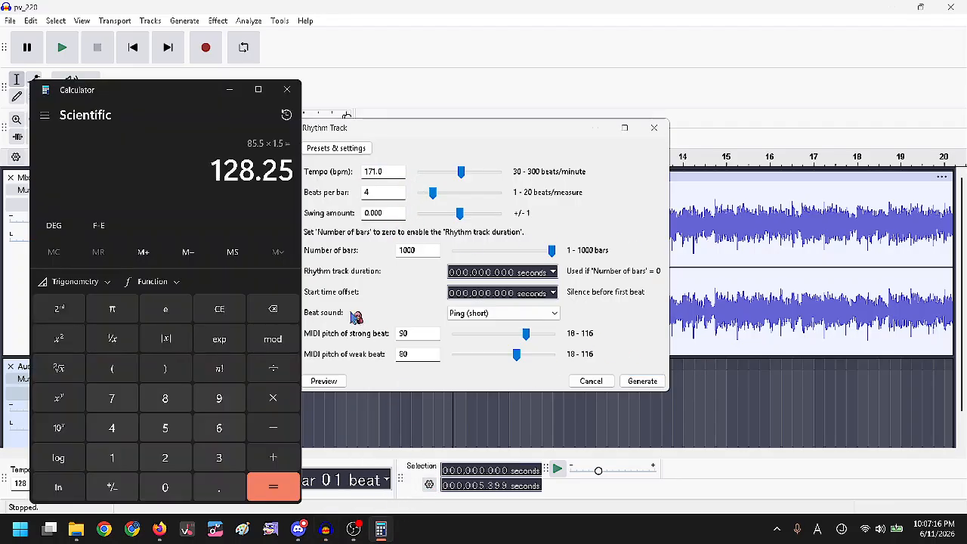
{"action": "left_click_drag", "start_coordinate": [206, 93], "coordinate": [158, 74]}
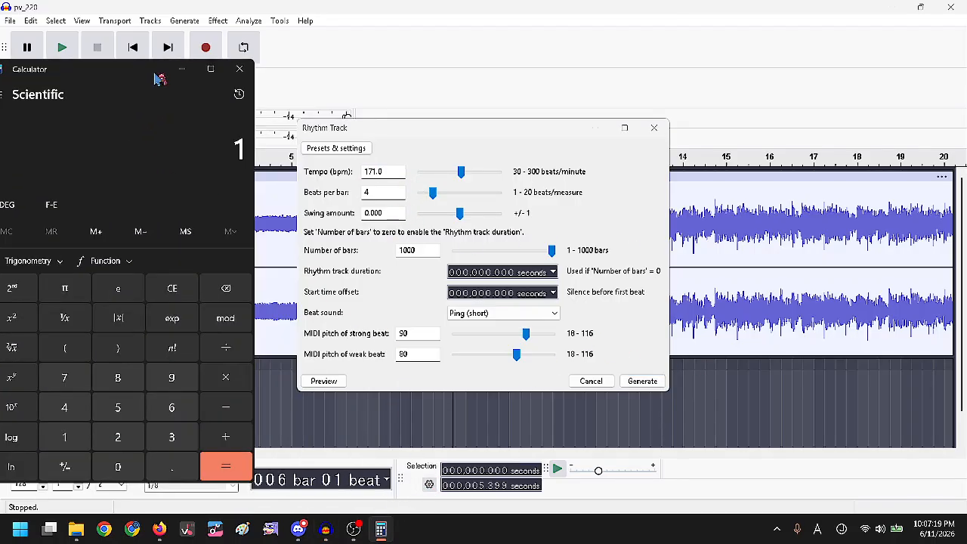
{"action": "type", "text": "*2"}
{"action": "key", "text": "Return"}
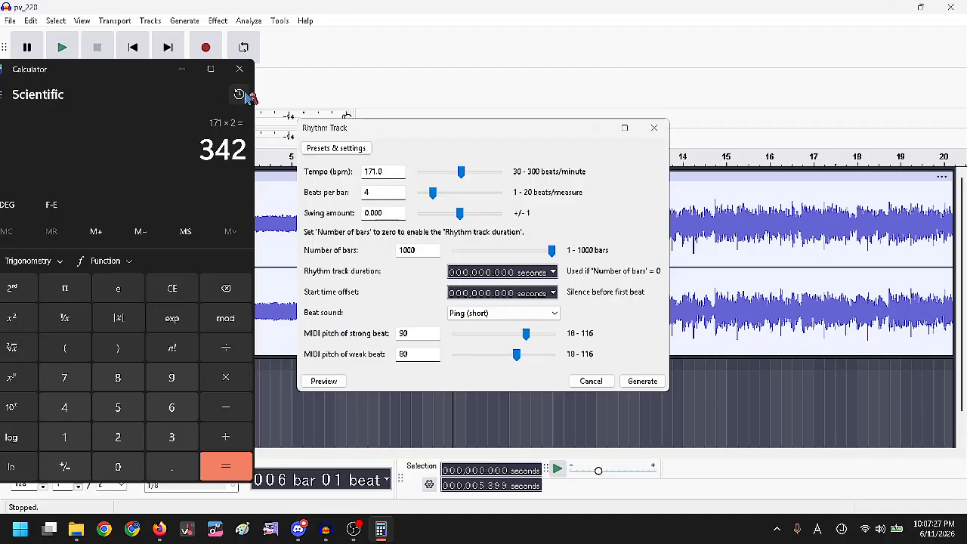
{"action": "left_click", "coordinate": [240, 68]}
Generate the 171 BPM rhythm track and move its clip to start at zero.
{"action": "left_click", "coordinate": [659, 384]}
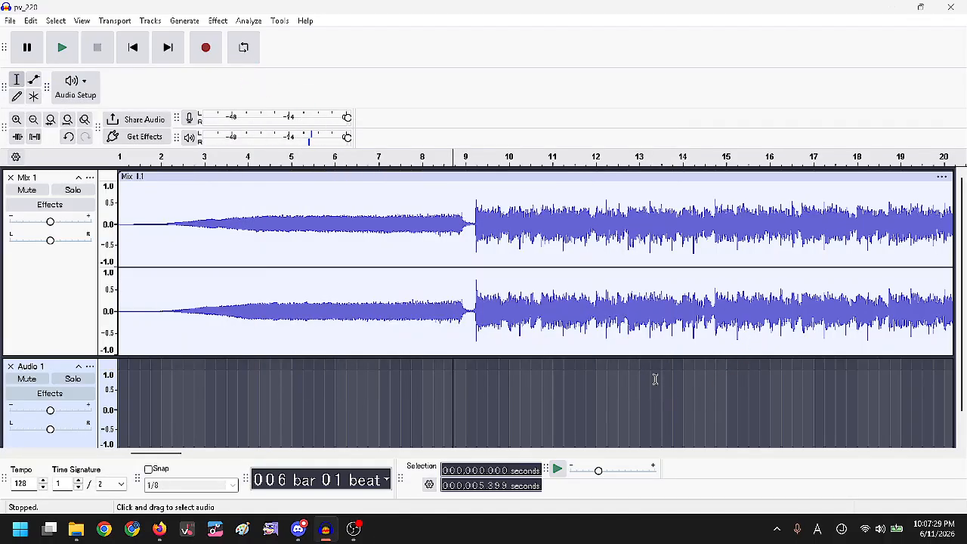
{"action": "scroll", "coordinate": [221, 349], "scroll_direction": "up", "scroll_amount": 5}
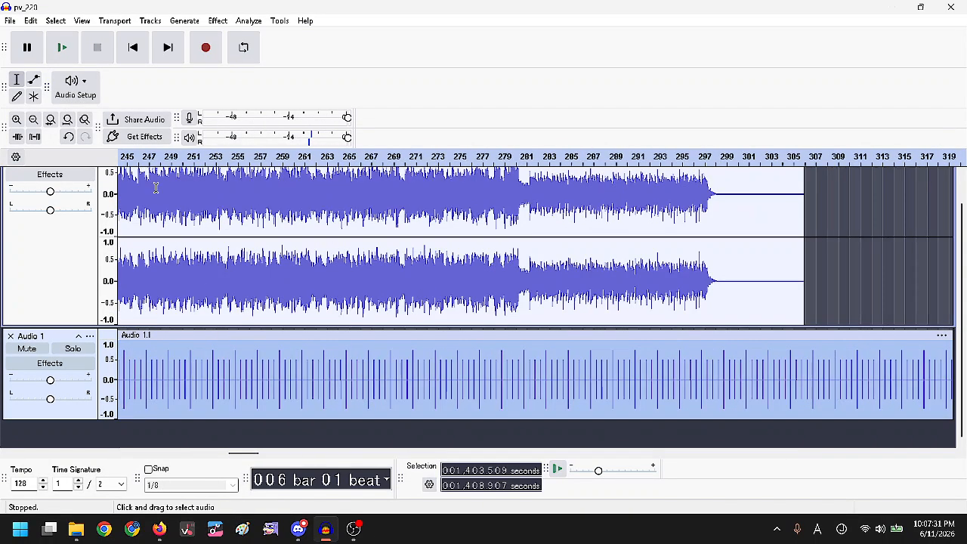
{"action": "left_click", "coordinate": [133, 48]}
{"action": "left_click_drag", "start_coordinate": [284, 330], "coordinate": [198, 335]}
{"action": "scroll", "coordinate": [201, 335], "scroll_direction": "down", "scroll_amount": 5}
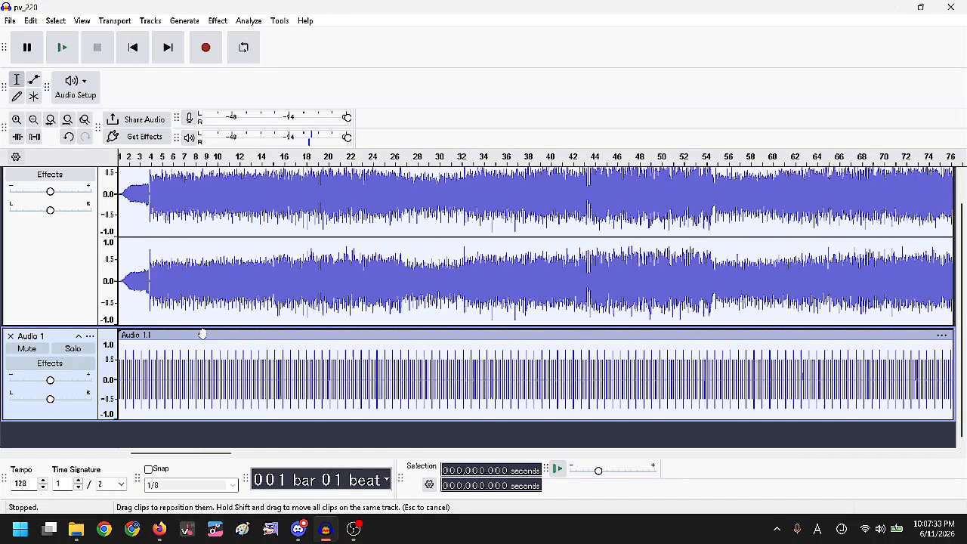
Delete the part of the click track that runs past the mix's end.
{"action": "left_click", "coordinate": [477, 346]}
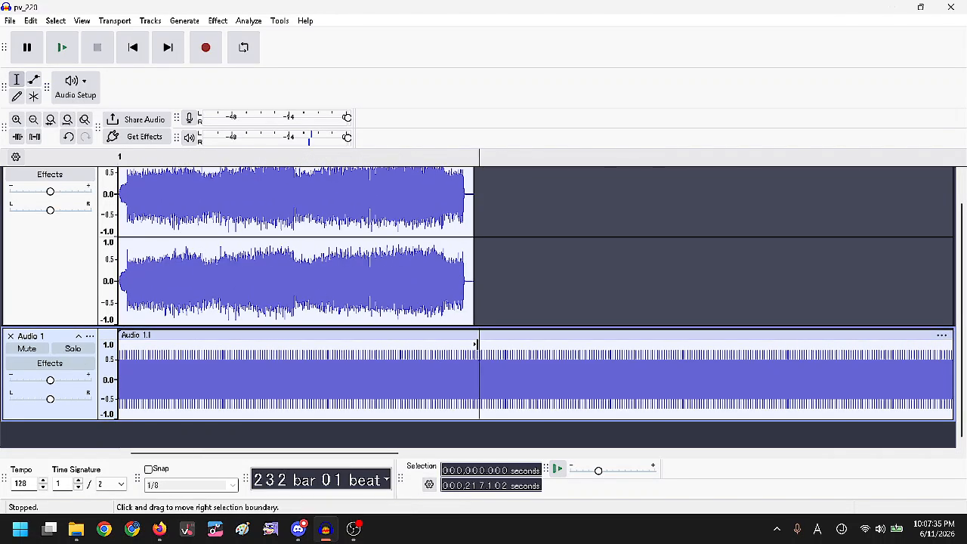
{"action": "scroll", "coordinate": [477, 346], "scroll_direction": "down", "scroll_amount": 3}
{"action": "left_click_drag", "start_coordinate": [246, 359], "coordinate": [960, 378]}
{"action": "key", "text": "Delete"}
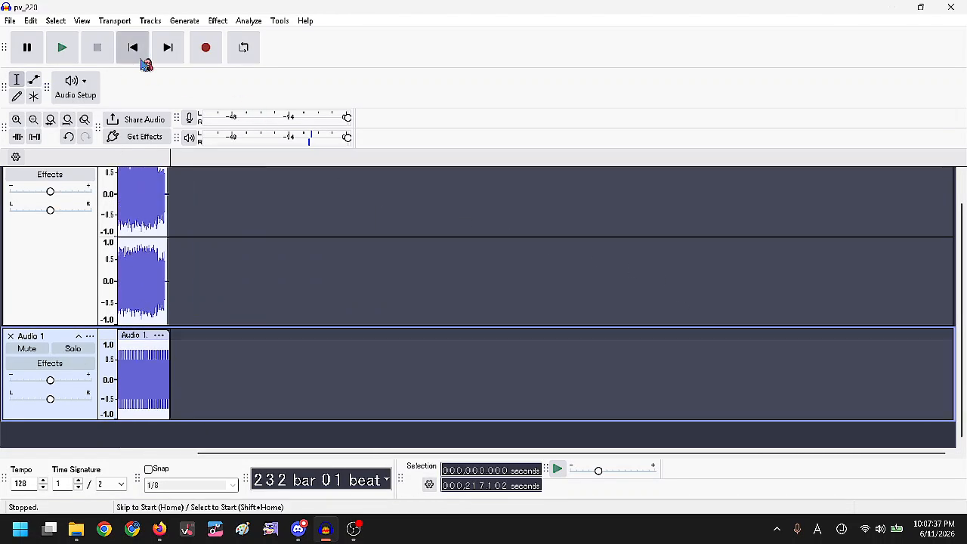
{"action": "left_click", "coordinate": [133, 48]}
Duplicate the click-track clip onto a new Audio 1 track.
{"action": "left_click", "coordinate": [139, 62]}
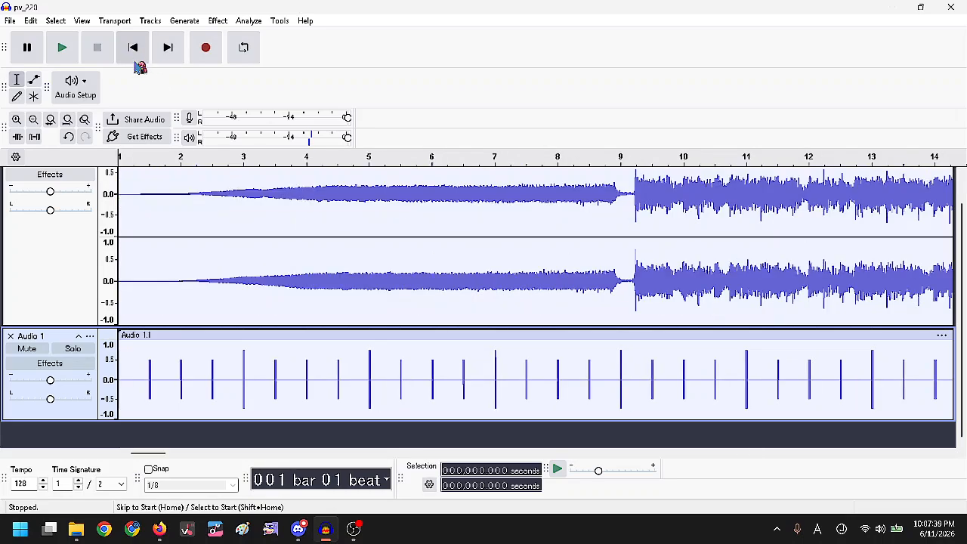
{"action": "double_click", "coordinate": [270, 393]}
{"action": "key", "text": "ctrl+d"}
{"action": "scroll", "coordinate": [295, 333], "scroll_direction": "down", "scroll_amount": 3}
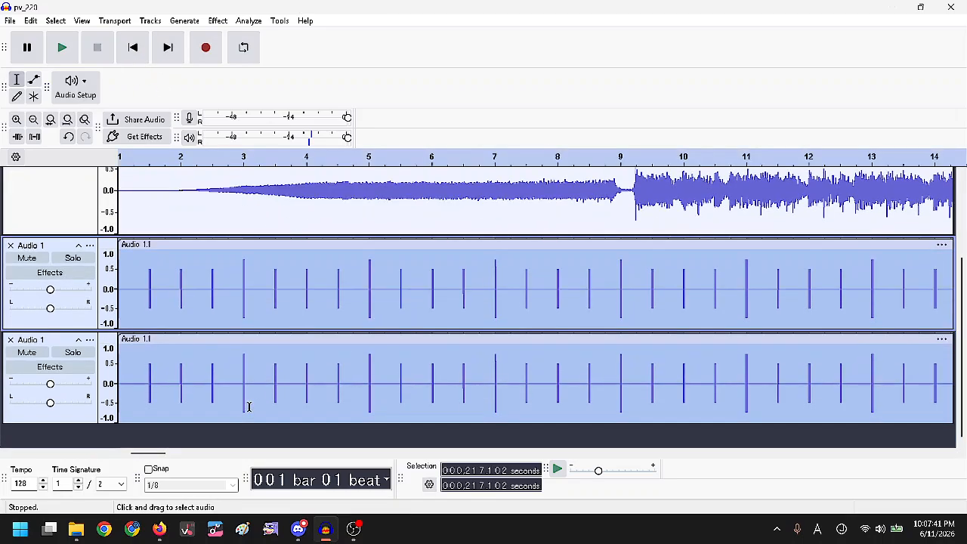
{"action": "left_click", "coordinate": [246, 401]}
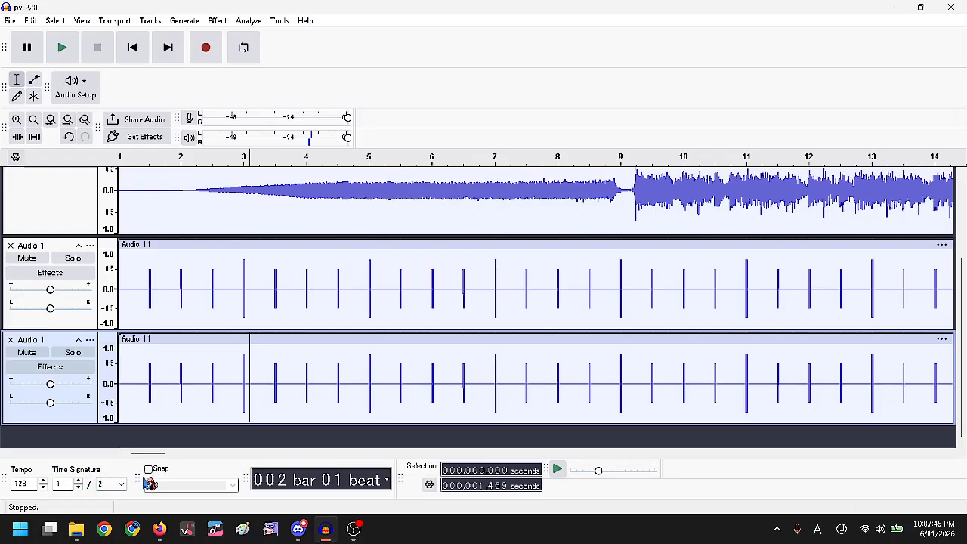
{"action": "scroll", "coordinate": [280, 294], "scroll_direction": "up", "scroll_amount": 3}
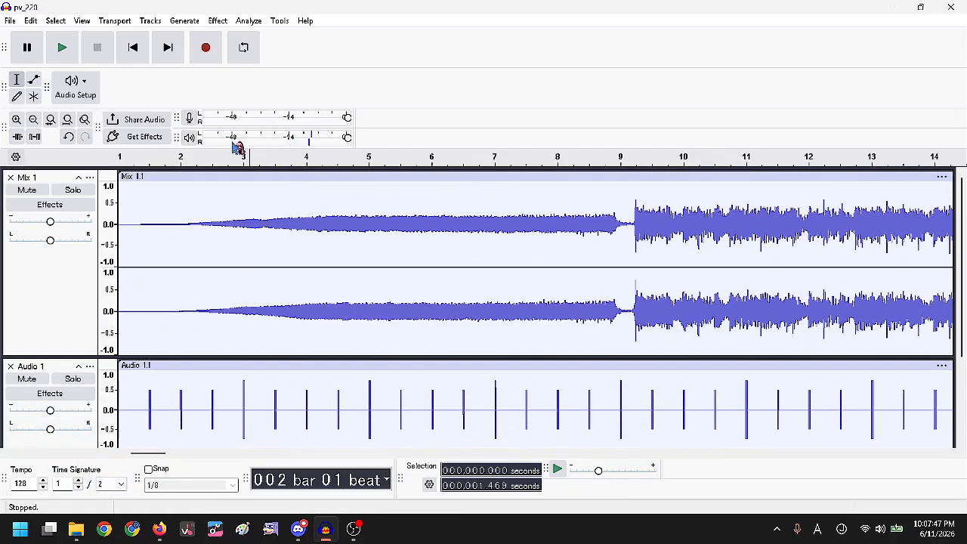
Check the ruler's Beats and Measures format and zoom in on the first bars.
{"action": "right_click", "coordinate": [250, 159]}
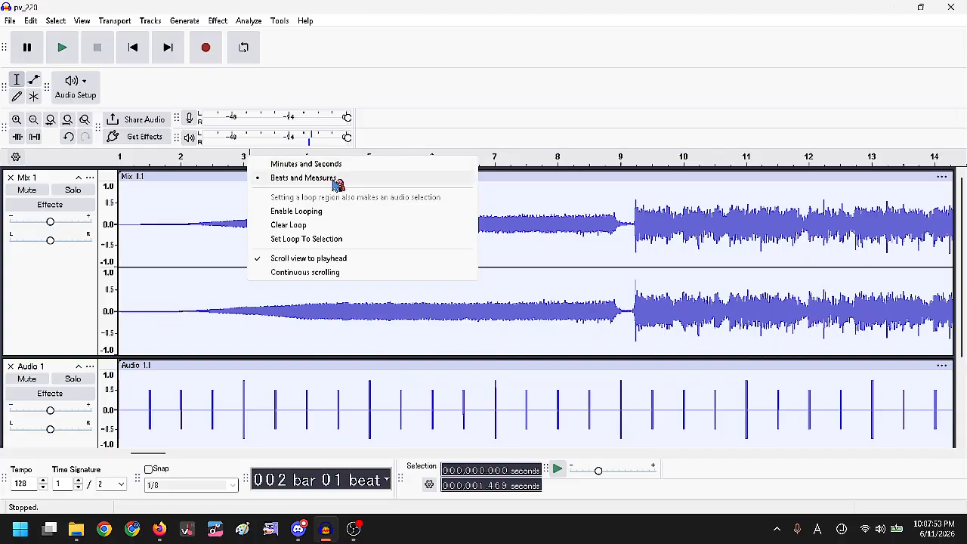
{"action": "left_click", "coordinate": [274, 384]}
{"action": "scroll", "coordinate": [275, 382], "scroll_direction": "down", "scroll_amount": 3}
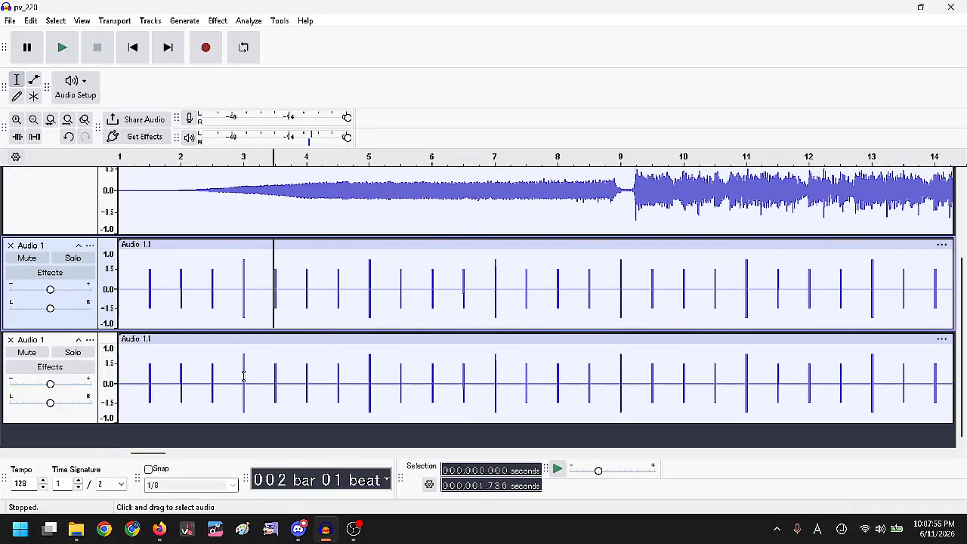
{"action": "scroll", "coordinate": [222, 232], "scroll_direction": "up", "scroll_amount": 4}
{"action": "scroll", "coordinate": [222, 232], "scroll_direction": "up", "scroll_amount": 1}
{"action": "left_click", "coordinate": [132, 47]}
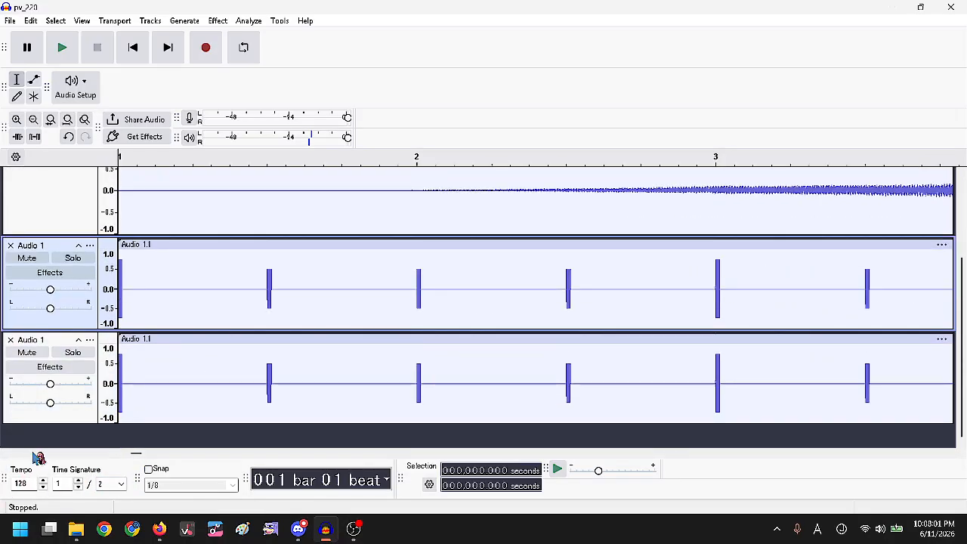
Delete the extra click track and set the project tempo to 171.
{"action": "left_click", "coordinate": [10, 340]}
{"action": "double_click", "coordinate": [31, 486]}
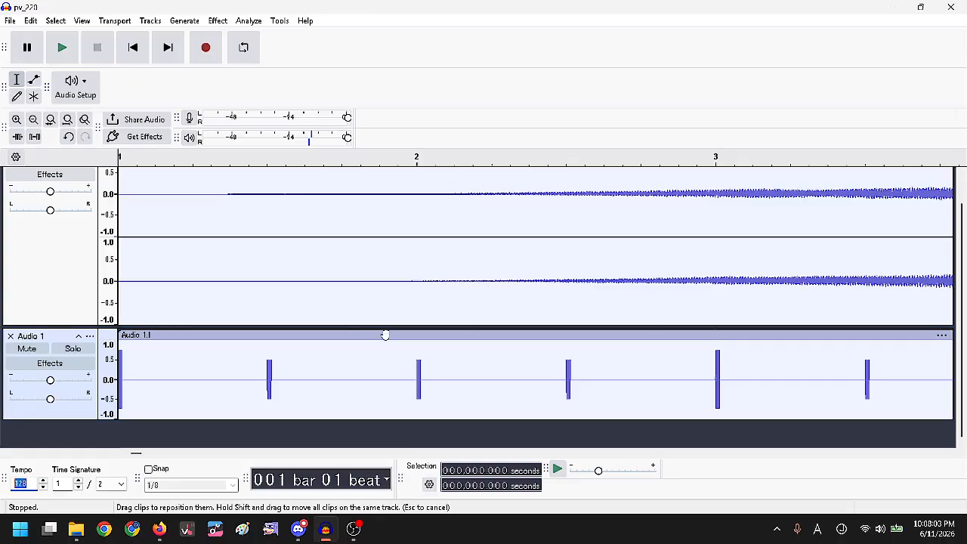
{"action": "type", "text": "171"}
{"action": "key", "text": "Return"}
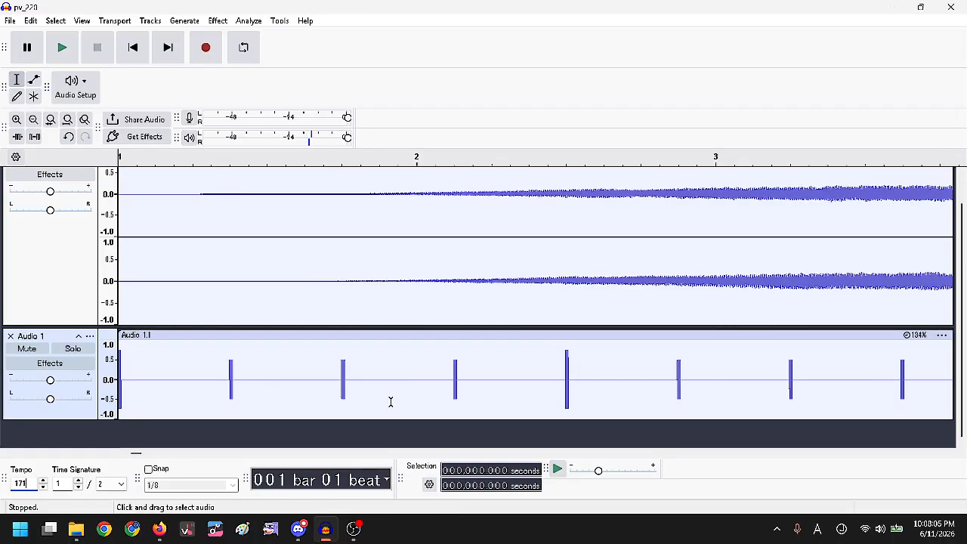
Keep both the click clip and the Mix 1 clip at 100% speed in Pitch and Speed.
{"action": "right_click", "coordinate": [430, 387]}
{"action": "left_click", "coordinate": [505, 364]}
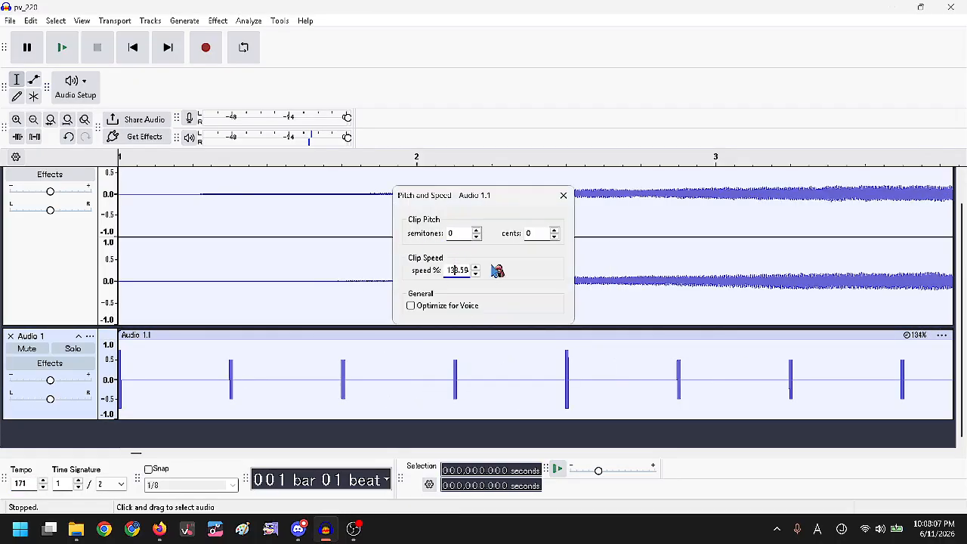
{"action": "key", "text": "Return"}
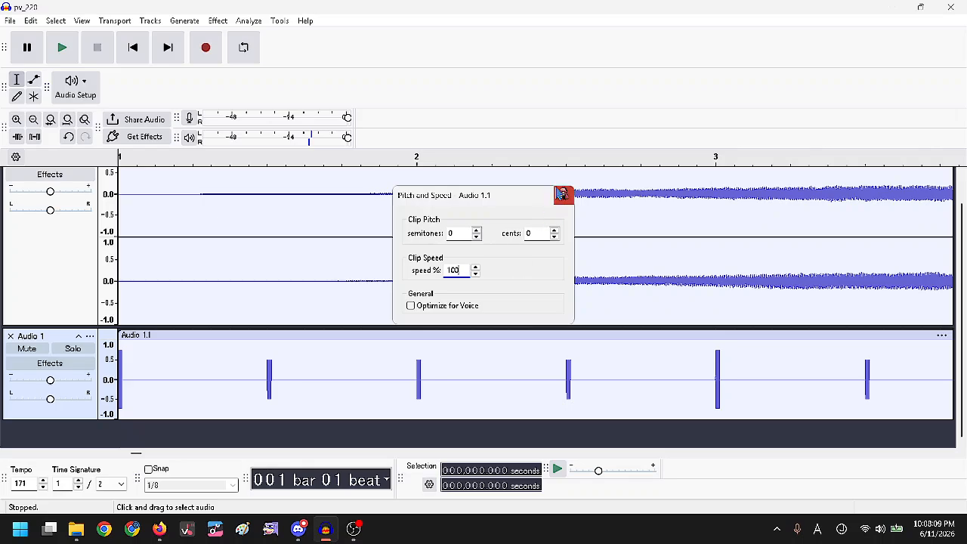
{"action": "left_click", "coordinate": [563, 195]}
{"action": "left_click", "coordinate": [480, 235]}
{"action": "right_click", "coordinate": [481, 234]}
{"action": "left_click", "coordinate": [491, 347]}
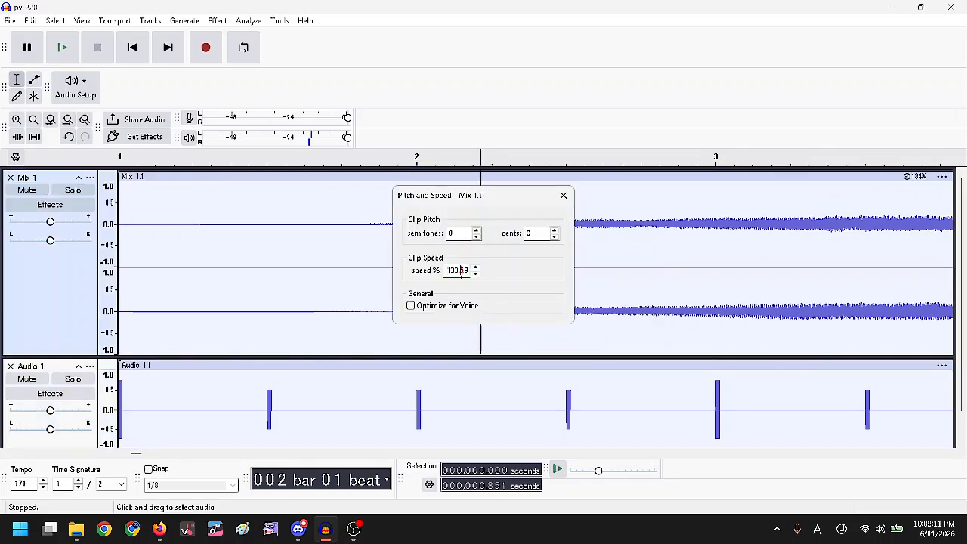
{"action": "key", "text": "Return"}
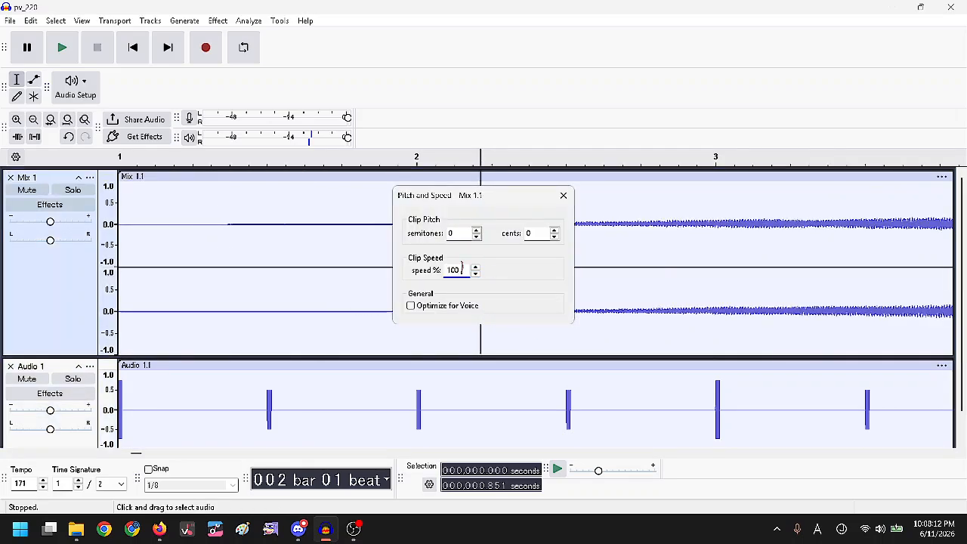
{"action": "left_click", "coordinate": [565, 198]}
Duplicate the click clip onto a new track and turn on snapping.
{"action": "scroll", "coordinate": [170, 398], "scroll_direction": "down", "scroll_amount": 1}
{"action": "scroll", "coordinate": [311, 350], "scroll_direction": "down", "scroll_amount": 2}
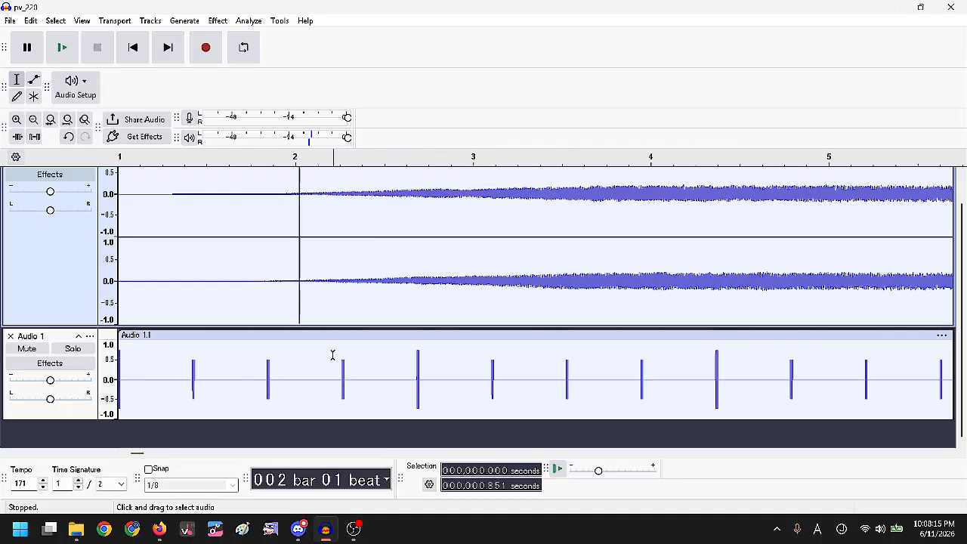
{"action": "double_click", "coordinate": [208, 384]}
{"action": "key", "text": "ctrl+d"}
{"action": "scroll", "coordinate": [311, 315], "scroll_direction": "down", "scroll_amount": 3}
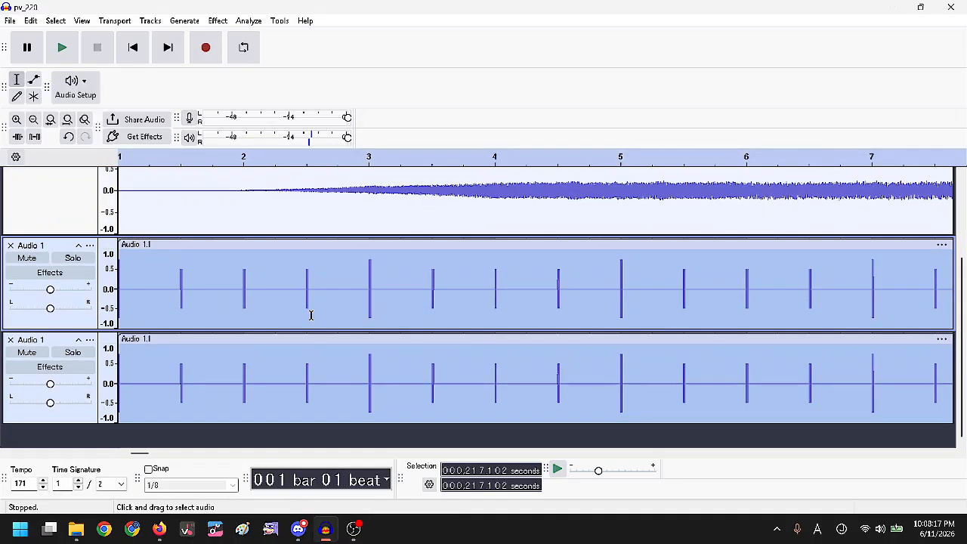
{"action": "left_click", "coordinate": [186, 363]}
{"action": "scroll", "coordinate": [187, 363], "scroll_direction": "up", "scroll_amount": 3}
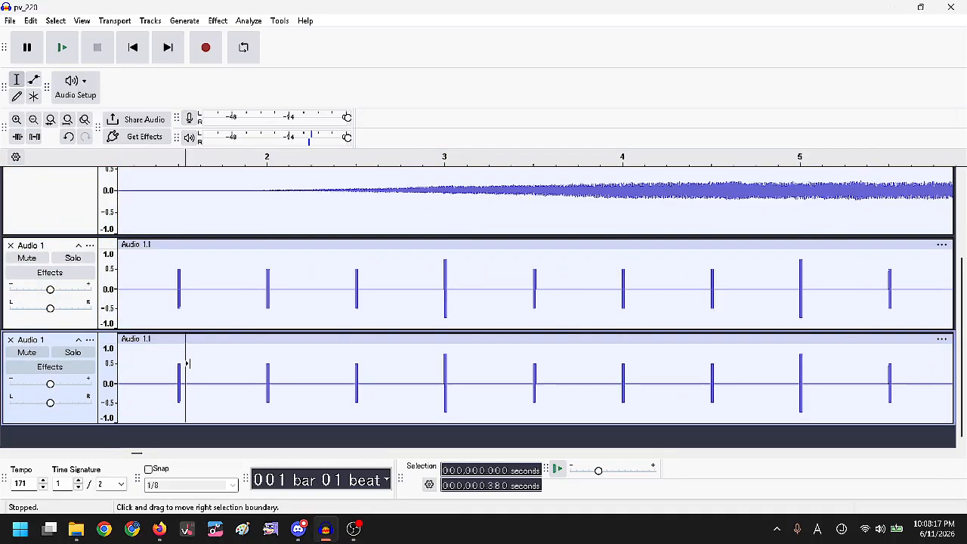
{"action": "left_click", "coordinate": [127, 47]}
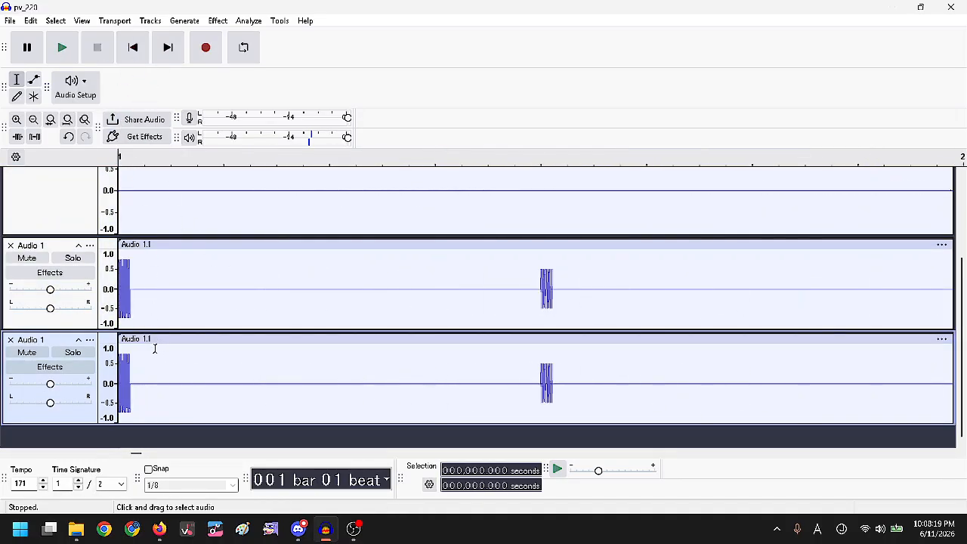
{"action": "left_click", "coordinate": [149, 470]}
{"action": "left_click", "coordinate": [217, 482]}
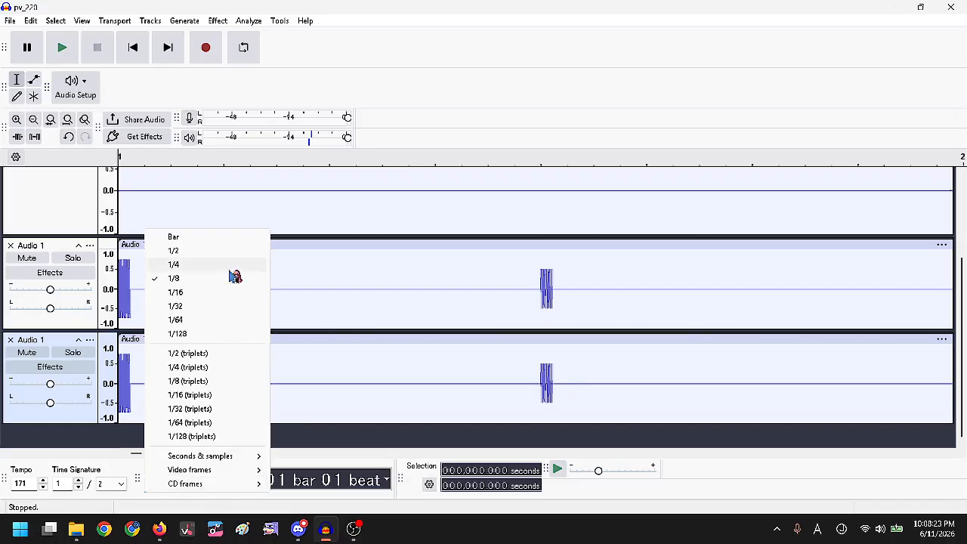
With snap at 1/8, move the lower click clip to start at about 0.351 seconds.
{"action": "left_click", "coordinate": [330, 404]}
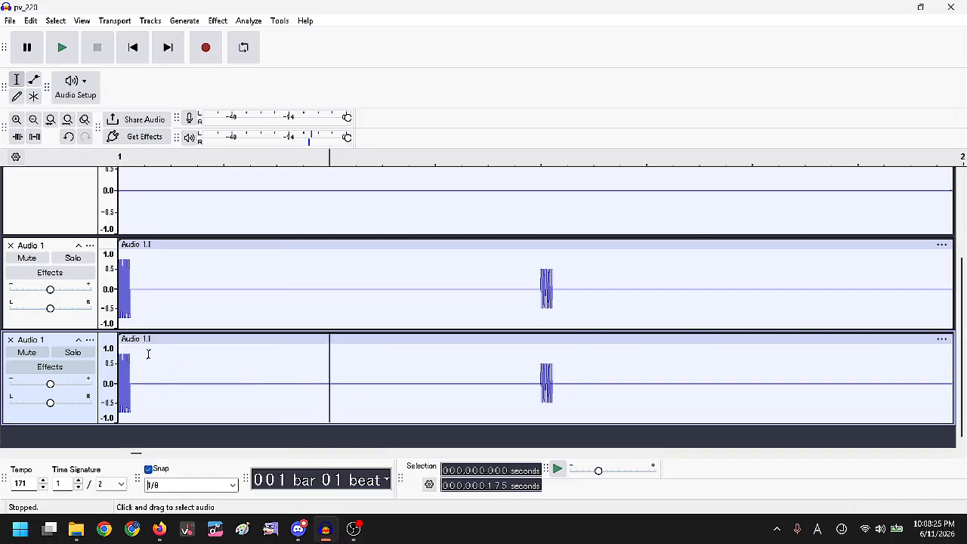
{"action": "left_click", "coordinate": [149, 353]}
{"action": "left_click", "coordinate": [223, 480]}
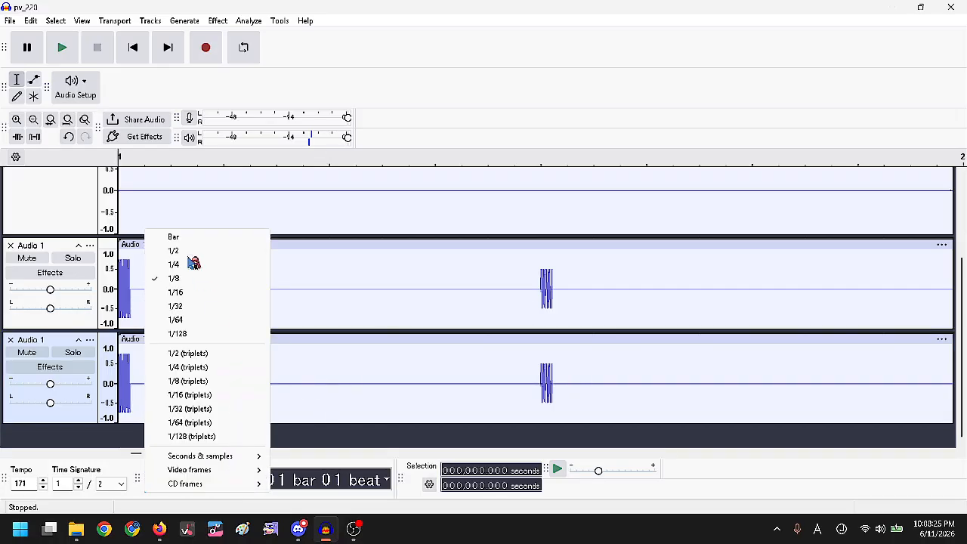
{"action": "left_click", "coordinate": [368, 408]}
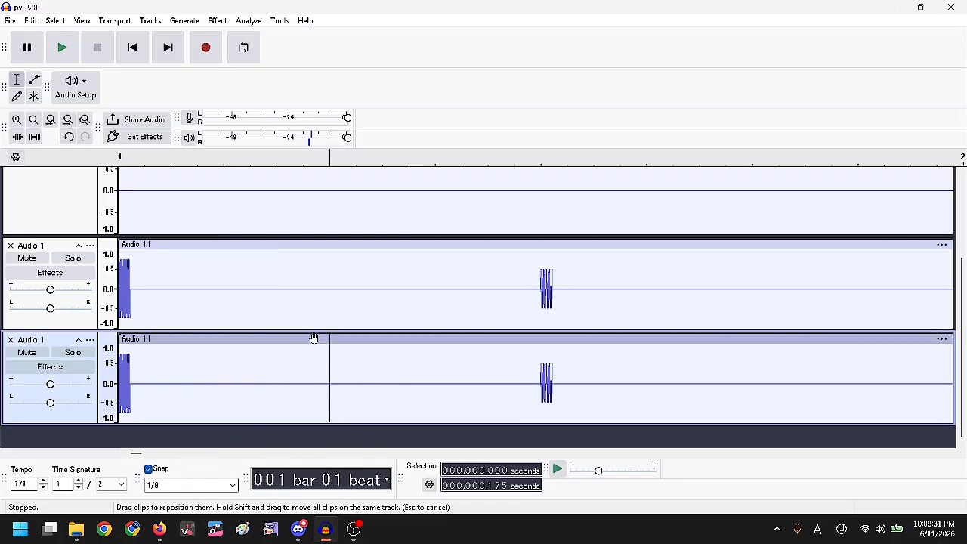
{"action": "left_click_drag", "start_coordinate": [151, 335], "coordinate": [310, 341]}
{"action": "left_click_drag", "start_coordinate": [195, 302], "coordinate": [557, 401]}
Mix and render both click tracks to a new Mix 2 track.
{"action": "left_click", "coordinate": [150, 21]}
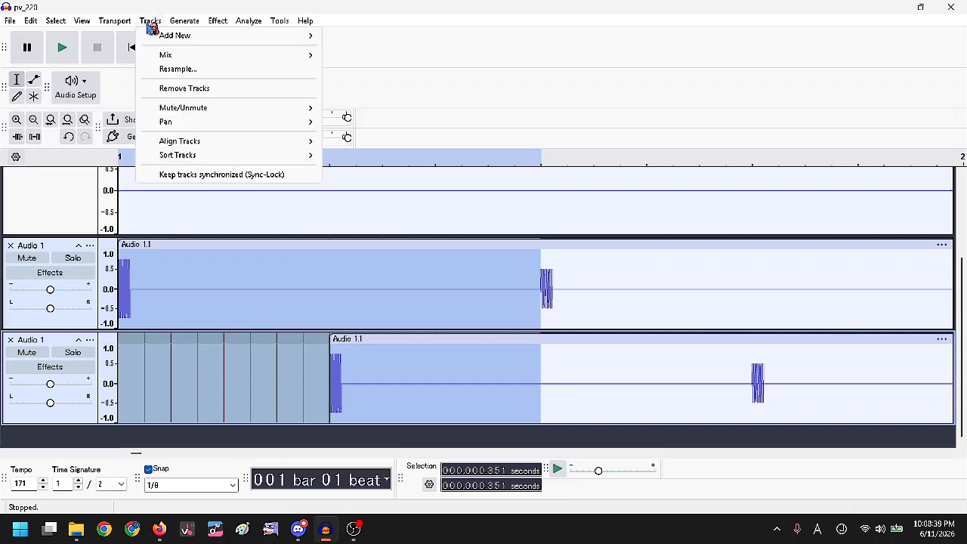
{"action": "mouse_move", "coordinate": [191, 57]}
{"action": "left_click", "coordinate": [388, 80]}
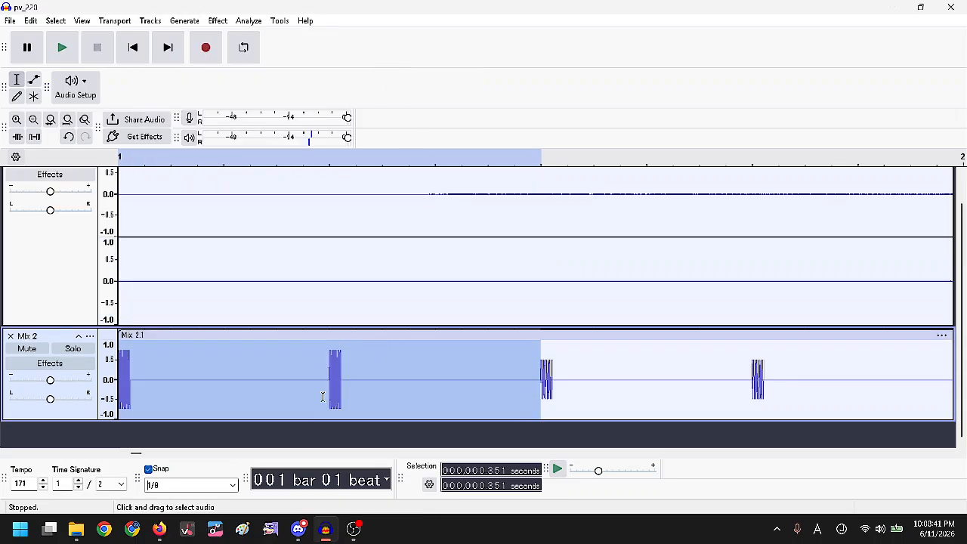
{"action": "left_click", "coordinate": [348, 365]}
{"action": "scroll", "coordinate": [347, 366], "scroll_direction": "down", "scroll_amount": 3}
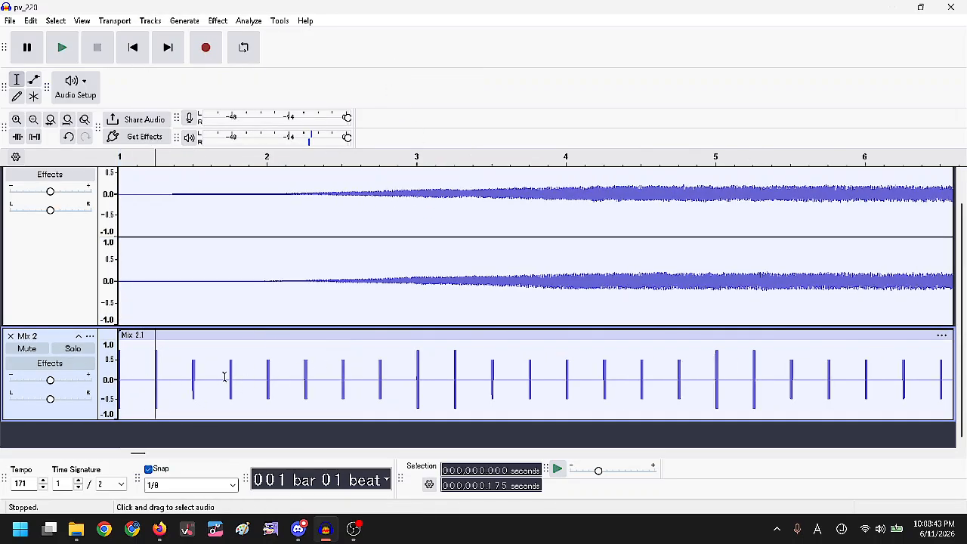
{"action": "scroll", "coordinate": [300, 378], "scroll_direction": "down", "scroll_amount": 1}
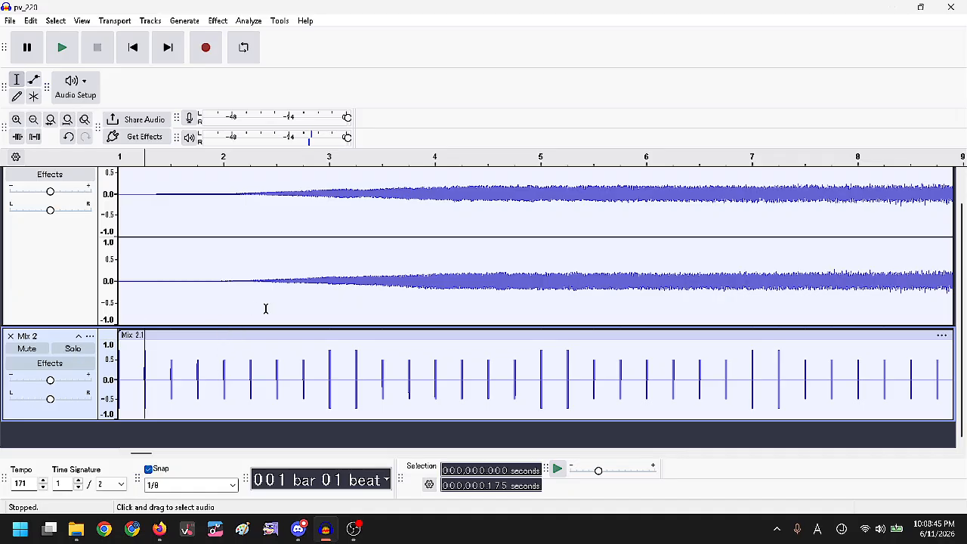
{"action": "scroll", "coordinate": [190, 292], "scroll_direction": "up", "scroll_amount": 2}
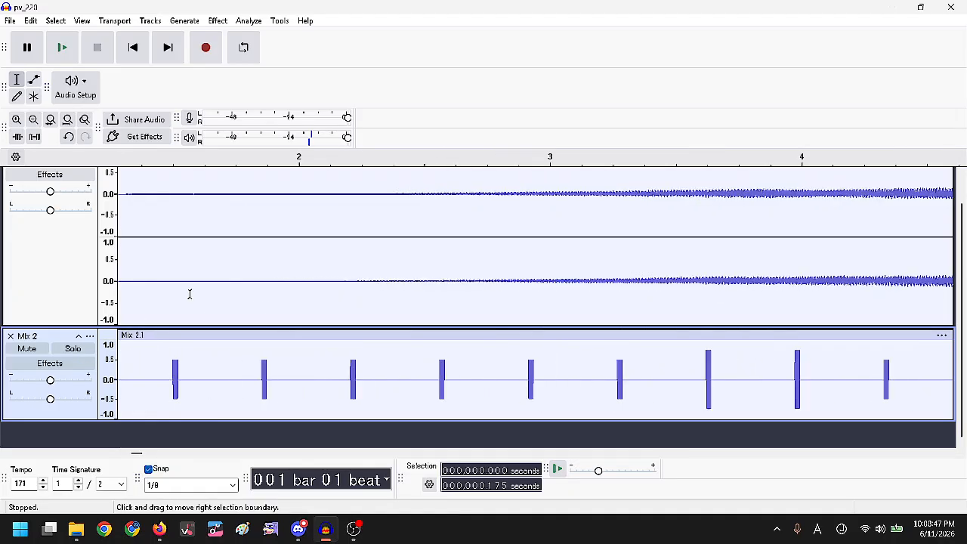
{"action": "left_click", "coordinate": [133, 47]}
Solo Mix 2 and play it back, then stop and select the clip.
{"action": "left_click", "coordinate": [72, 349]}
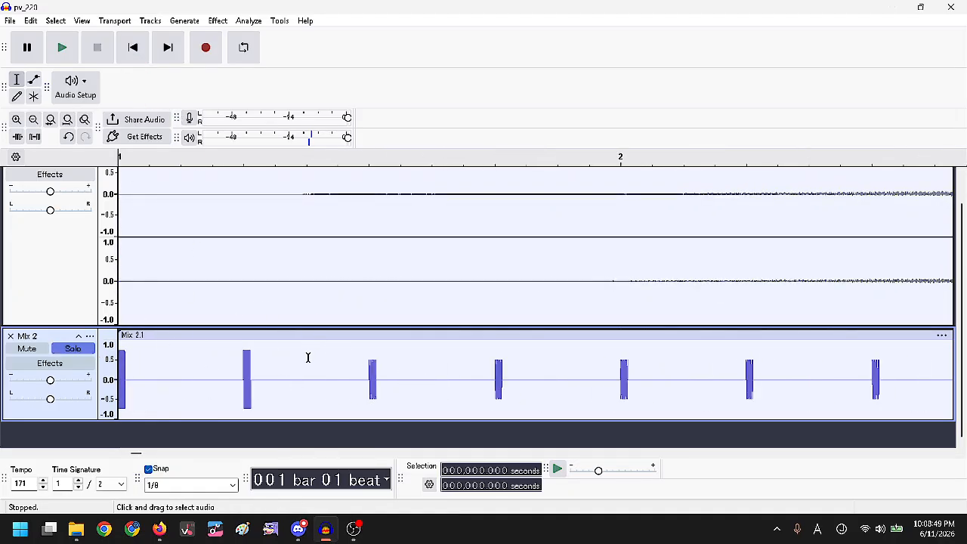
{"action": "key", "text": "space"}
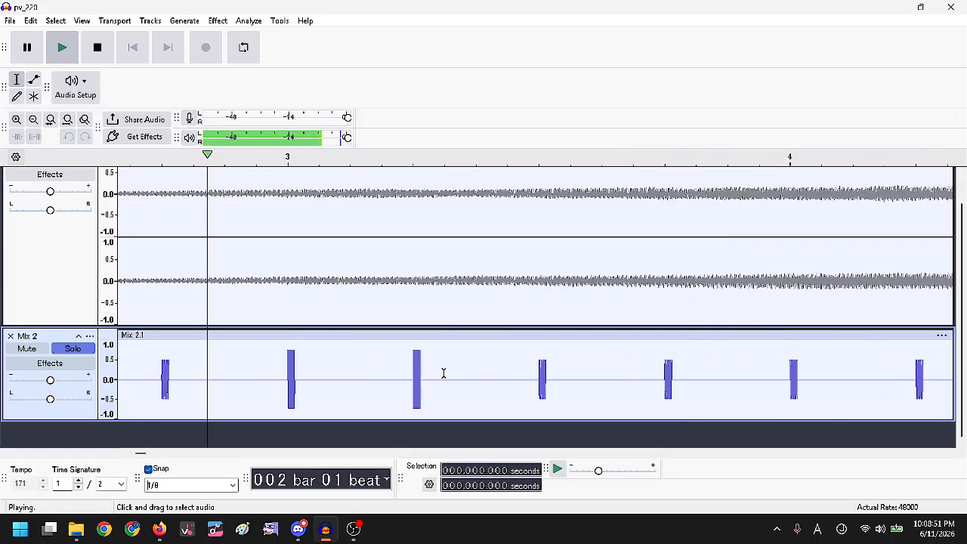
{"action": "left_click", "coordinate": [132, 46]}
{"action": "scroll", "coordinate": [321, 318], "scroll_direction": "down", "scroll_amount": 5}
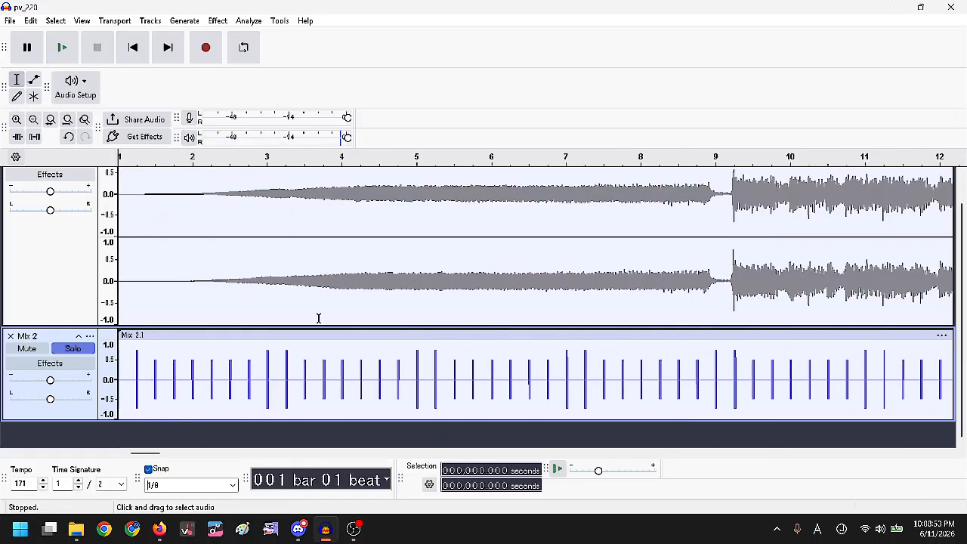
{"action": "left_click", "coordinate": [151, 340]}
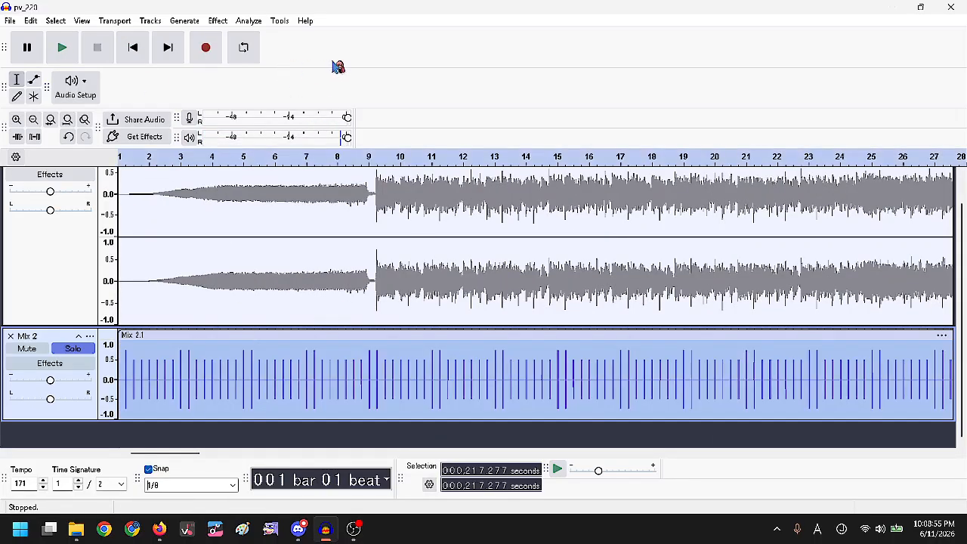
Run Beat Finder on Mix 2 with the default threshold, then delete Mix 2.
{"action": "left_click", "coordinate": [249, 21]}
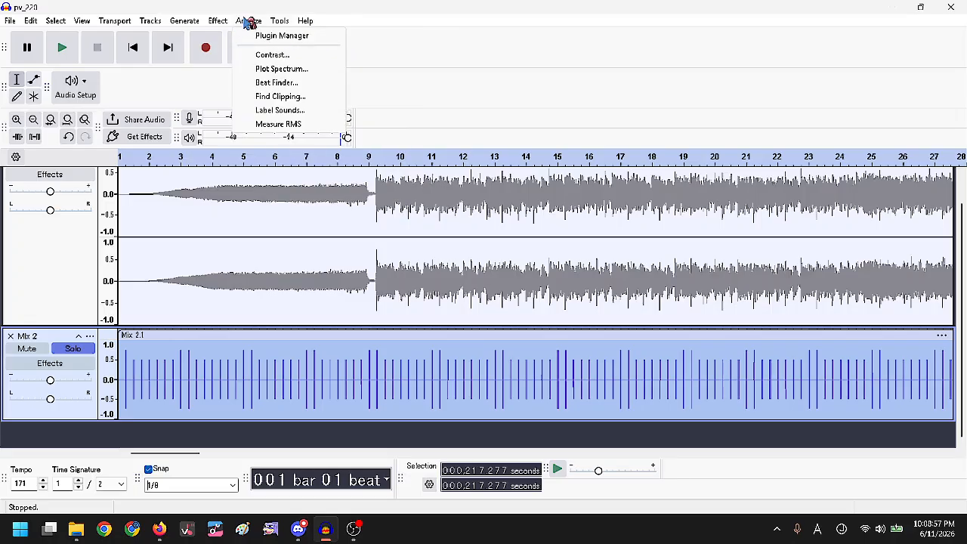
{"action": "left_click", "coordinate": [309, 84]}
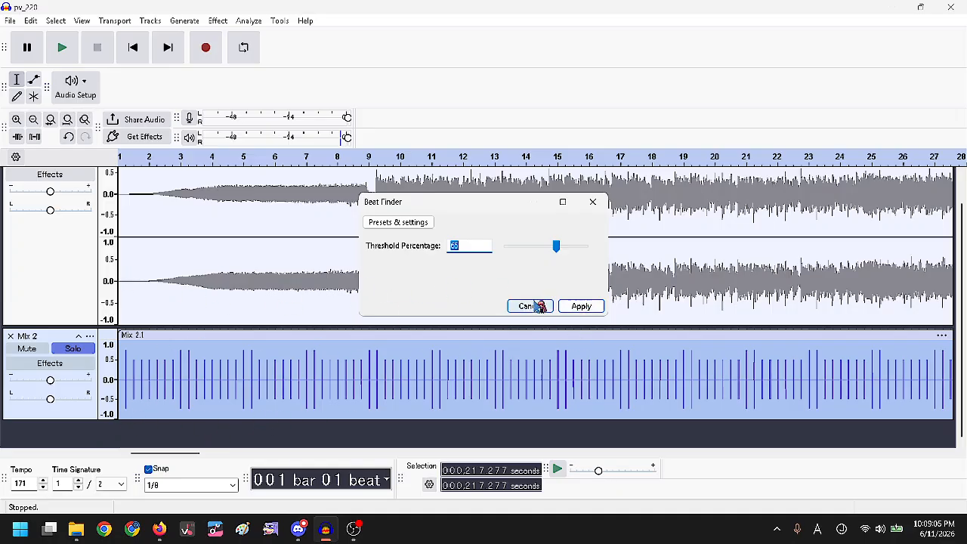
{"action": "left_click", "coordinate": [578, 306]}
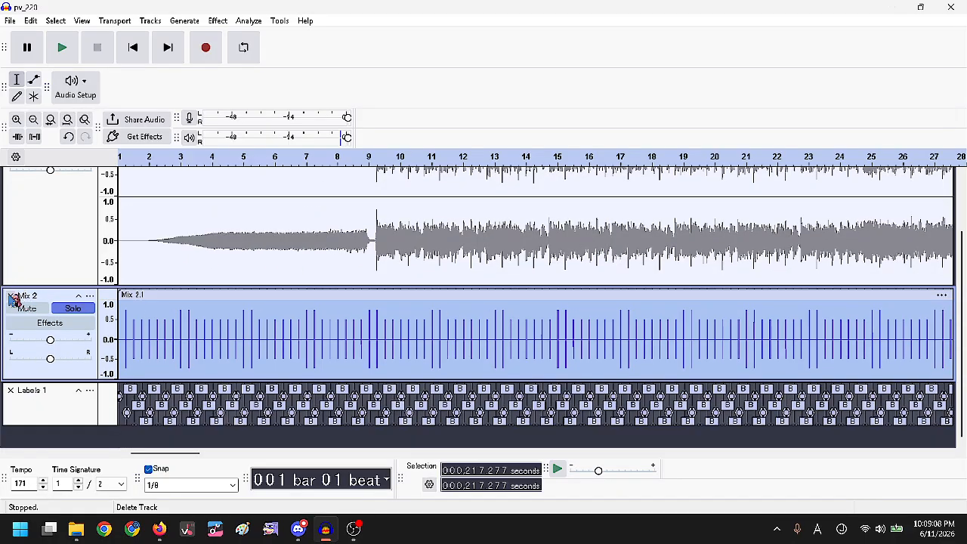
{"action": "left_click", "coordinate": [11, 295]}
Turn off snapping and solo the Mix 1 track.
{"action": "scroll", "coordinate": [321, 364], "scroll_direction": "up", "scroll_amount": 5}
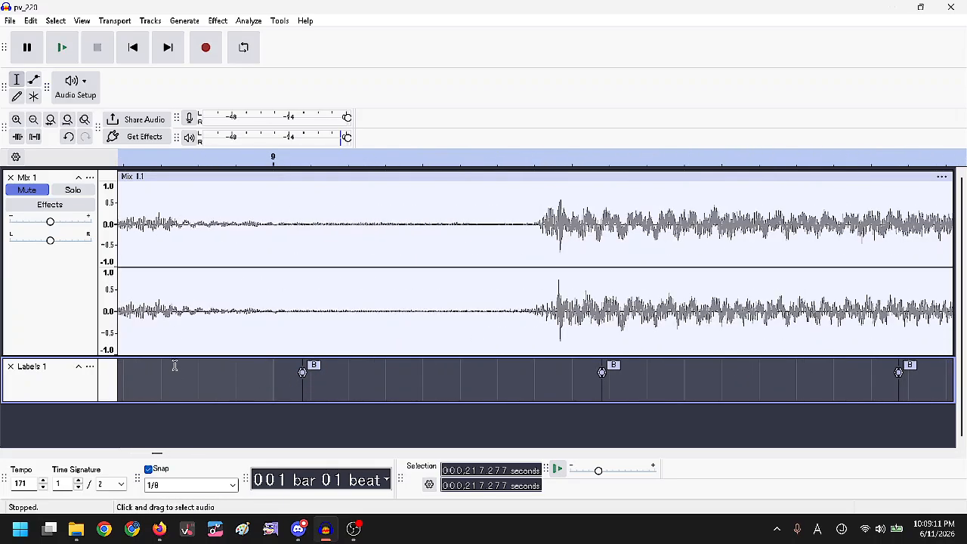
{"action": "scroll", "coordinate": [175, 365], "scroll_direction": "right", "scroll_amount": 5}
{"action": "scroll", "coordinate": [175, 366], "scroll_direction": "up", "scroll_amount": 1}
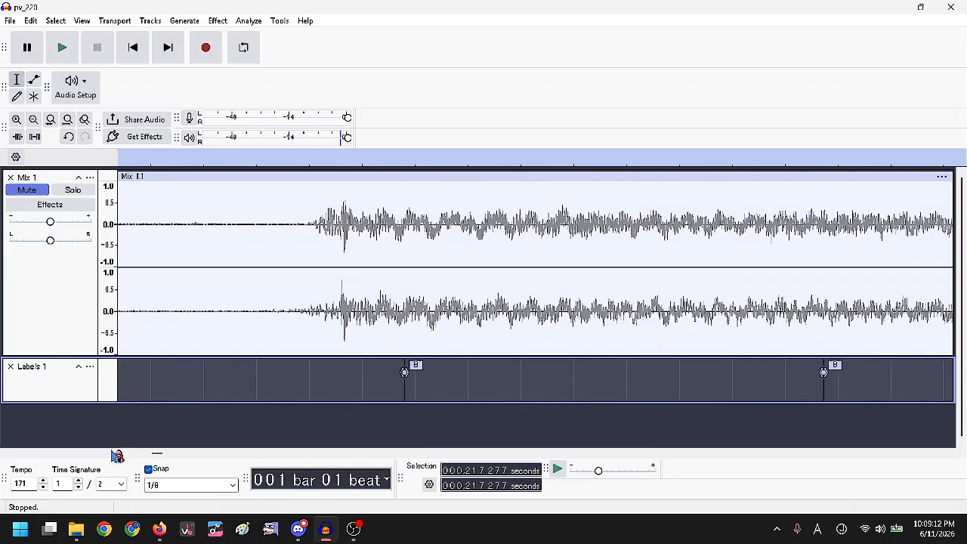
{"action": "left_click", "coordinate": [163, 469]}
{"action": "left_click", "coordinate": [81, 192]}
Drag the Mix 1 clip so its onset meets the bar-9 beat label B.
{"action": "scroll", "coordinate": [382, 227], "scroll_direction": "up", "scroll_amount": 1}
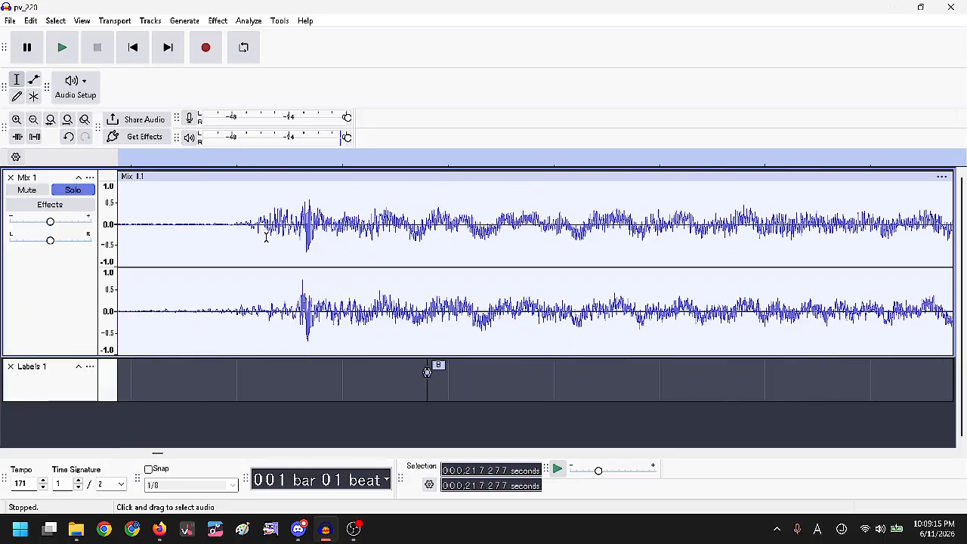
{"action": "left_click", "coordinate": [266, 227]}
{"action": "left_click_drag", "start_coordinate": [386, 176], "coordinate": [514, 188]}
{"action": "scroll", "coordinate": [475, 204], "scroll_direction": "up", "scroll_amount": 5}
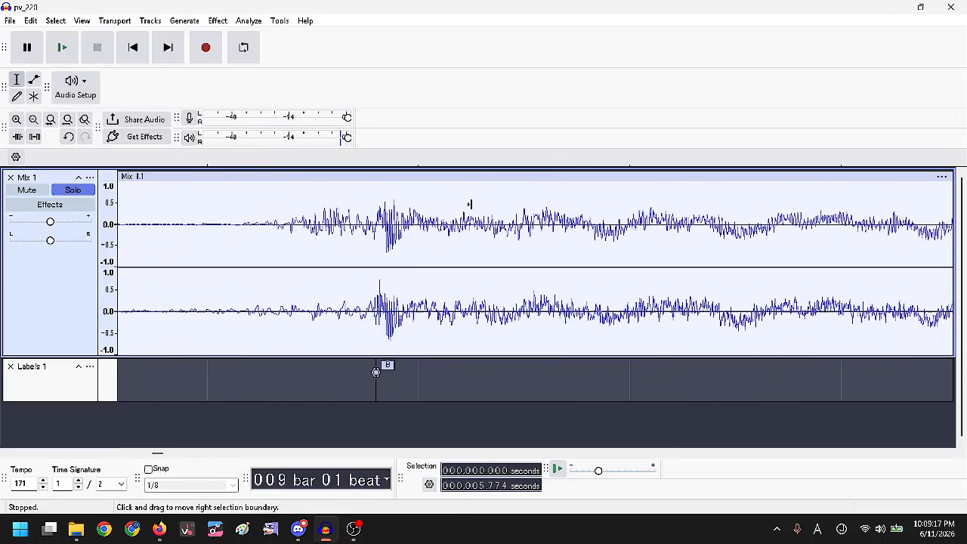
{"action": "left_click_drag", "start_coordinate": [416, 176], "coordinate": [443, 183]}
{"action": "scroll", "coordinate": [401, 332], "scroll_direction": "down", "scroll_amount": 2}
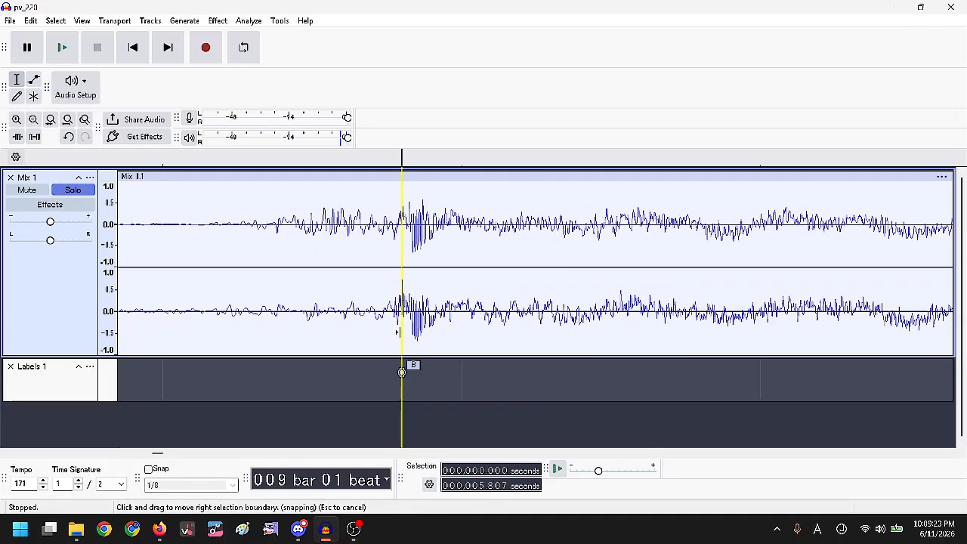
{"action": "scroll", "coordinate": [401, 371], "scroll_direction": "down", "scroll_amount": 3}
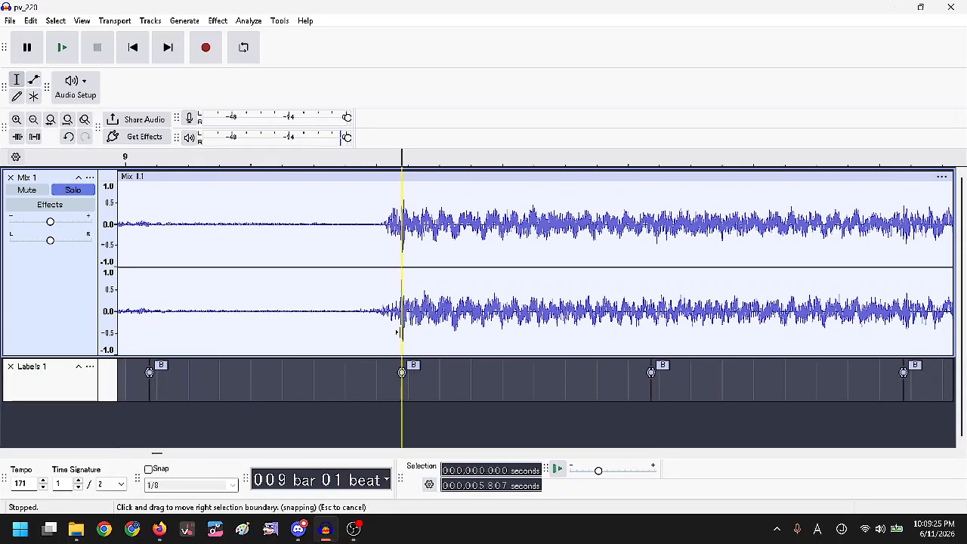
{"action": "scroll", "coordinate": [706, 281], "scroll_direction": "up", "scroll_amount": 5}
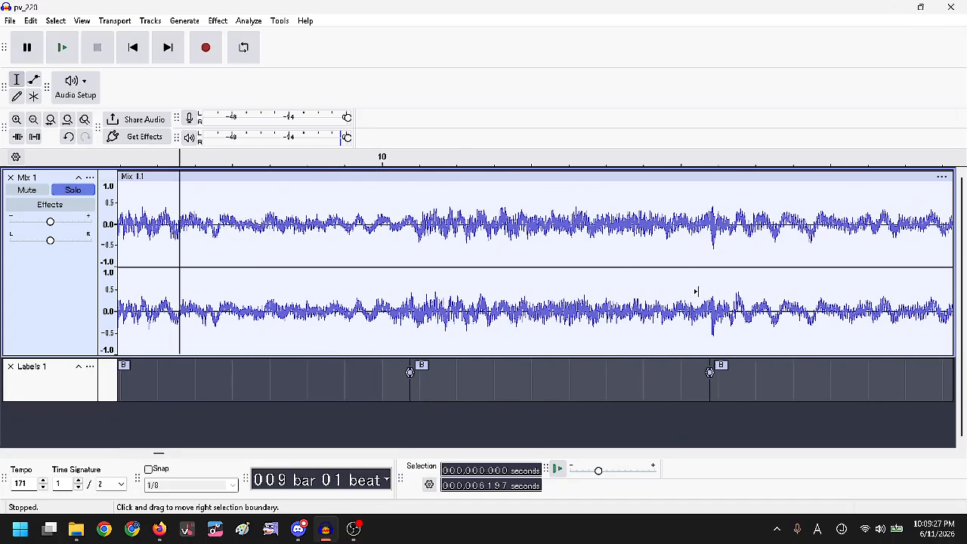
{"action": "scroll", "coordinate": [490, 259], "scroll_direction": "up", "scroll_amount": 4}
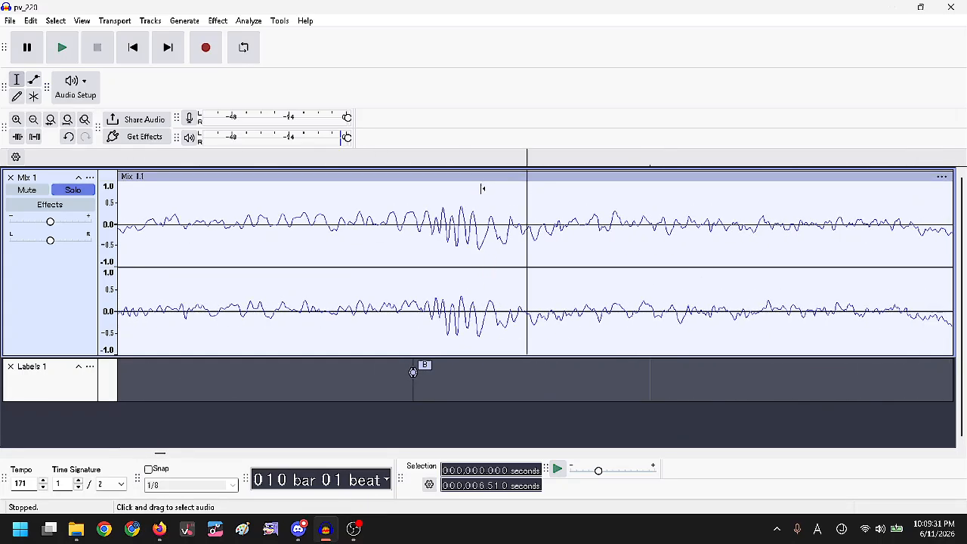
{"action": "scroll", "coordinate": [587, 269], "scroll_direction": "down", "scroll_amount": 4}
{"action": "scroll", "coordinate": [602, 268], "scroll_direction": "down", "scroll_amount": 3}
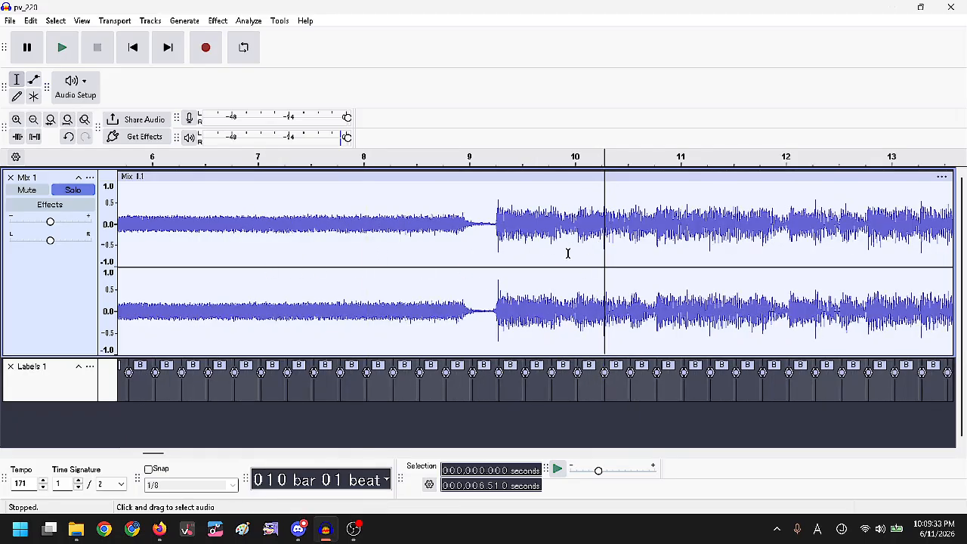
{"action": "scroll", "coordinate": [400, 207], "scroll_direction": "down", "scroll_amount": 2}
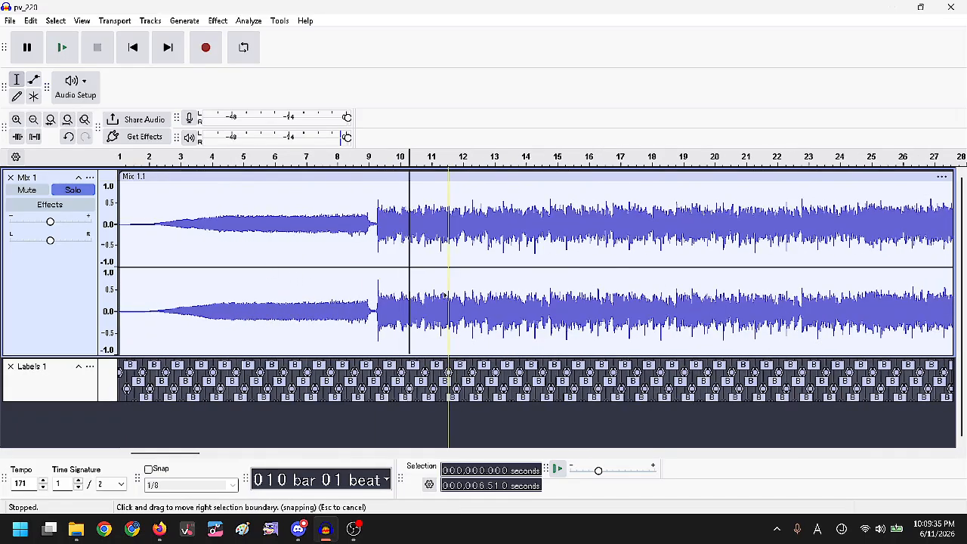
{"action": "scroll", "coordinate": [412, 291], "scroll_direction": "down", "scroll_amount": 2}
Split the whole mixed Mix 1 clip at every beat label.
{"action": "double_click", "coordinate": [242, 255]}
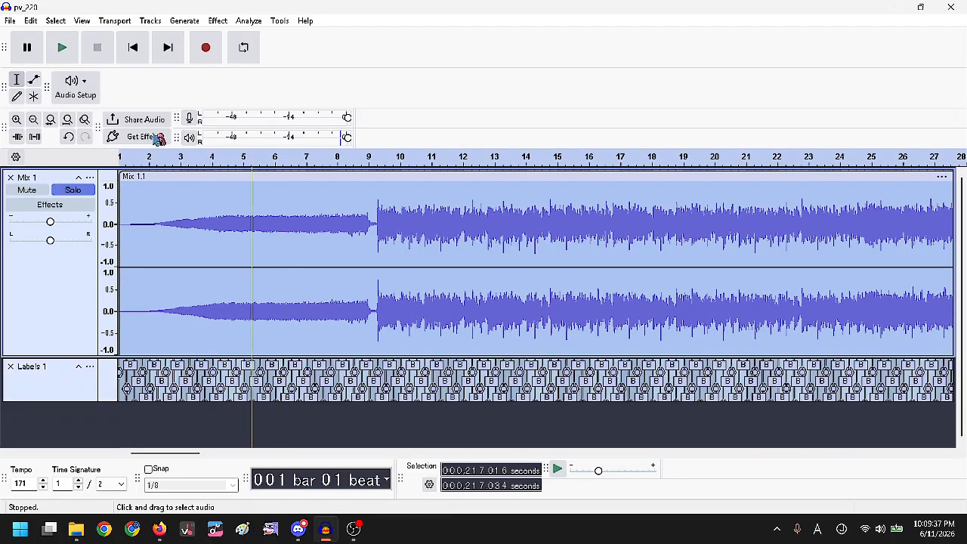
{"action": "left_click", "coordinate": [31, 21]}
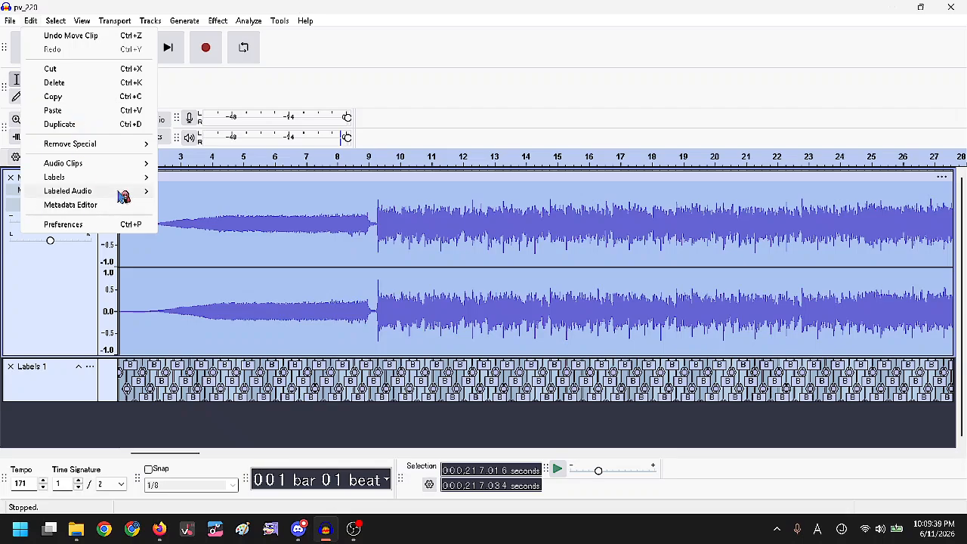
{"action": "mouse_move", "coordinate": [124, 193]}
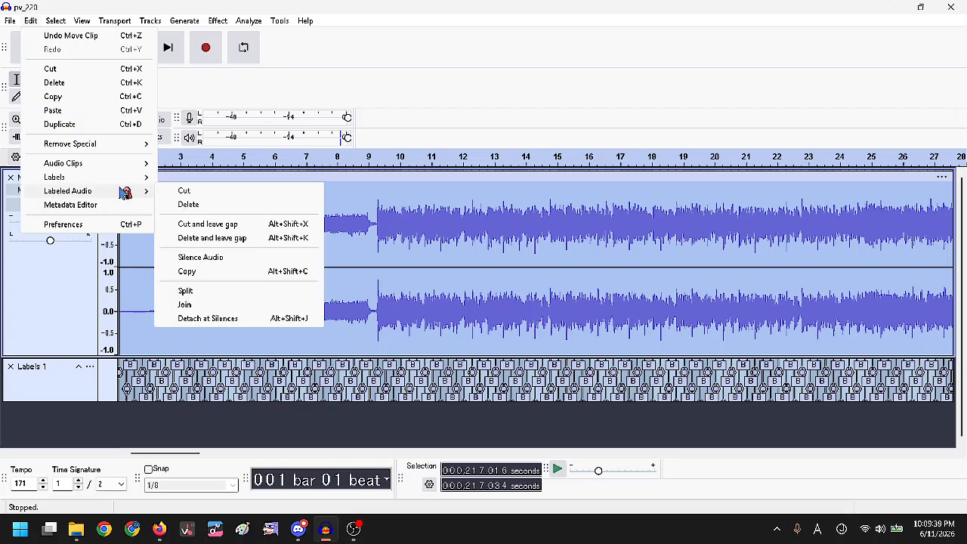
{"action": "left_click", "coordinate": [227, 293]}
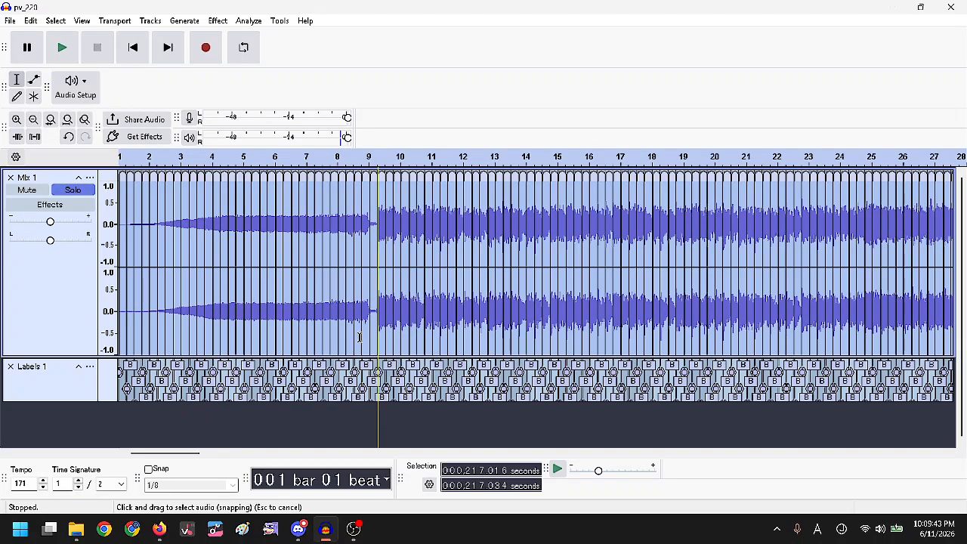
Check the split pieces by selecting ranges around the bar 8 and bar 9 labels.
{"action": "scroll", "coordinate": [381, 333], "scroll_direction": "up", "scroll_amount": 4}
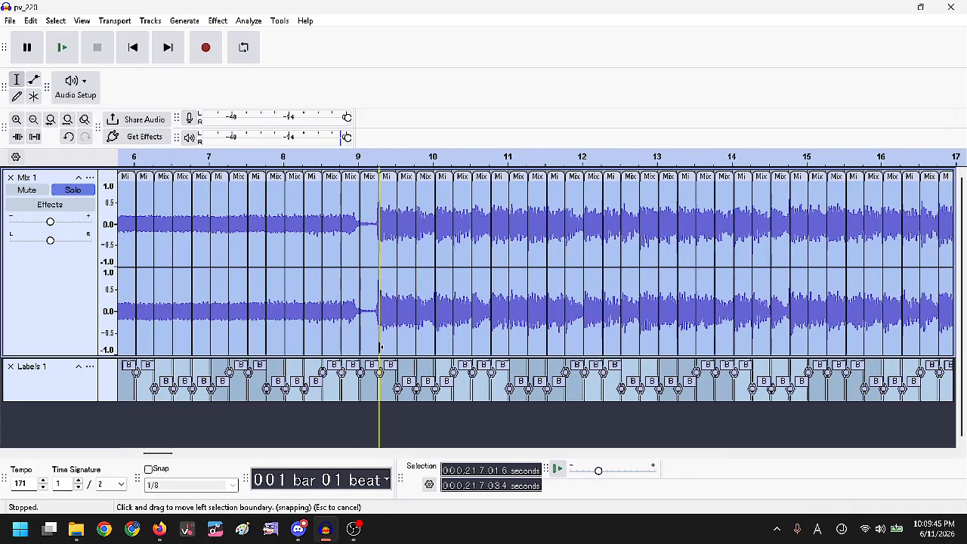
{"action": "left_click_drag", "start_coordinate": [346, 386], "coordinate": [431, 388]}
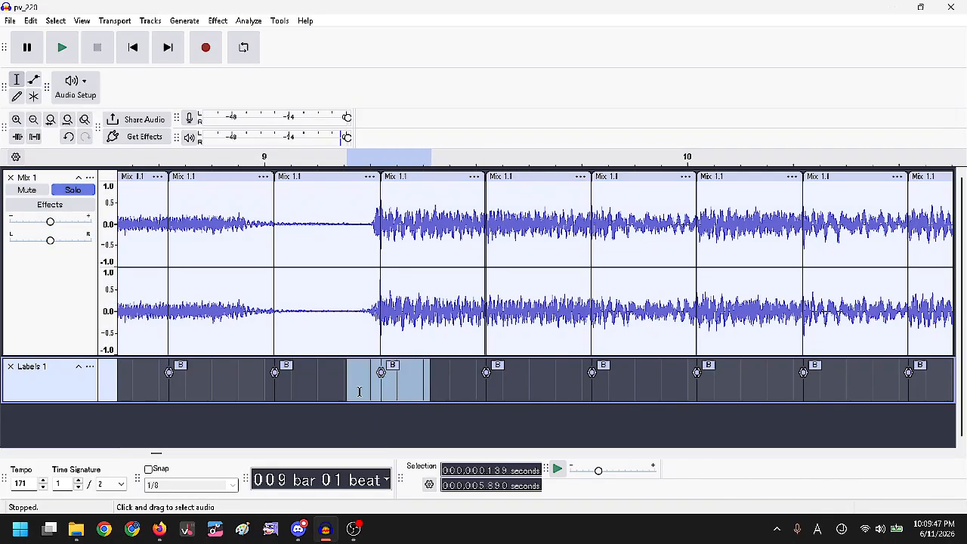
{"action": "left_click", "coordinate": [381, 385]}
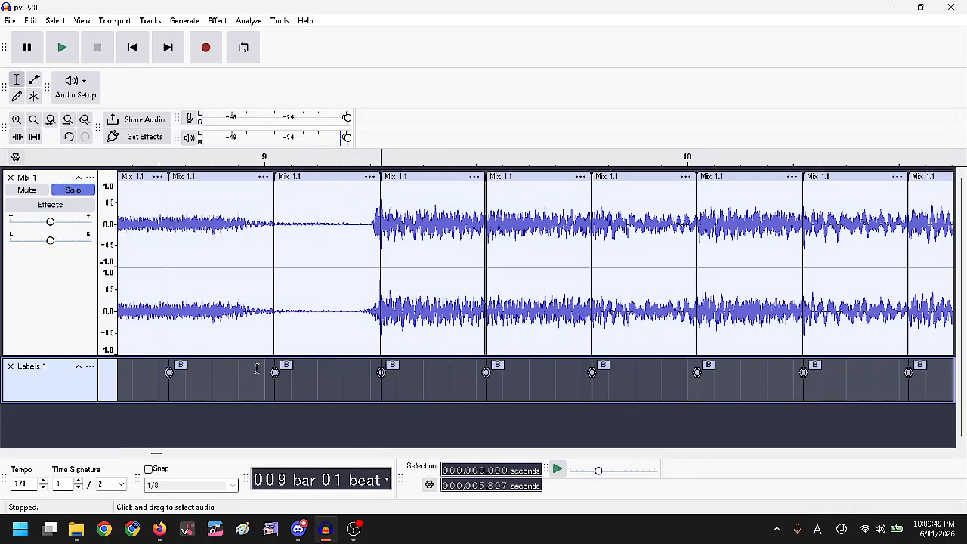
{"action": "left_click", "coordinate": [236, 390]}
{"action": "left_click_drag", "start_coordinate": [240, 389], "coordinate": [410, 386]}
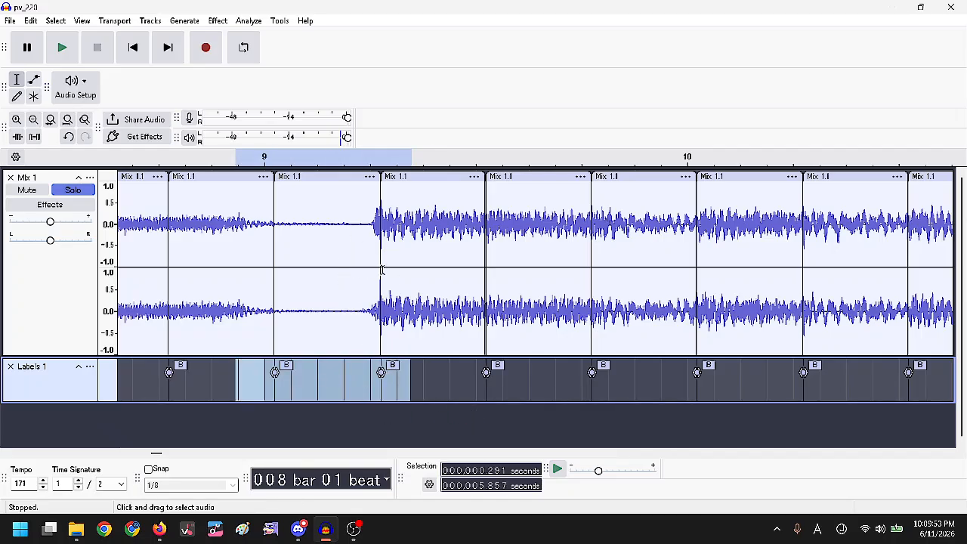
{"action": "left_click", "coordinate": [348, 288]}
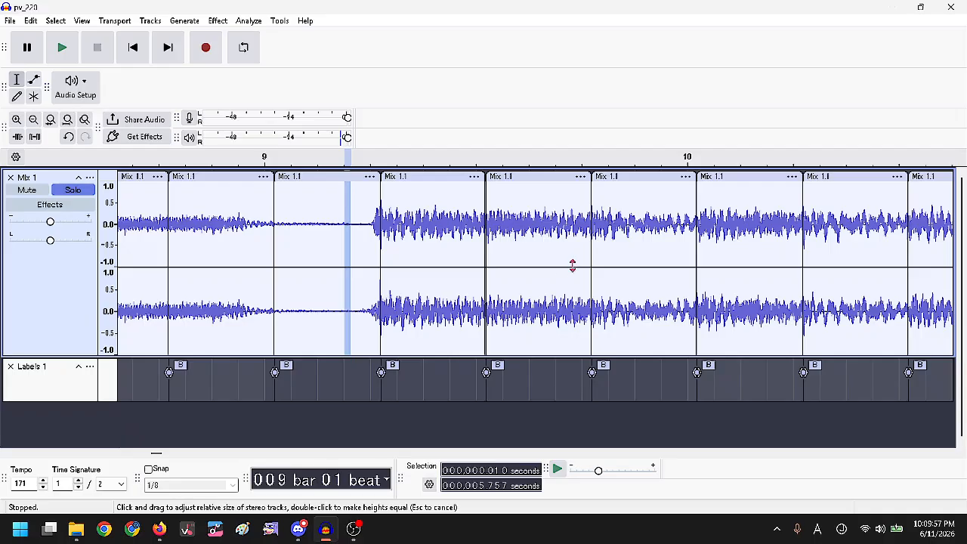
Select one of the split Mix 1.1 beat clips.
{"action": "scroll", "coordinate": [613, 247], "scroll_direction": "up", "scroll_amount": 1}
{"action": "left_click", "coordinate": [620, 247]}
{"action": "scroll", "coordinate": [294, 230], "scroll_direction": "down", "scroll_amount": 3}
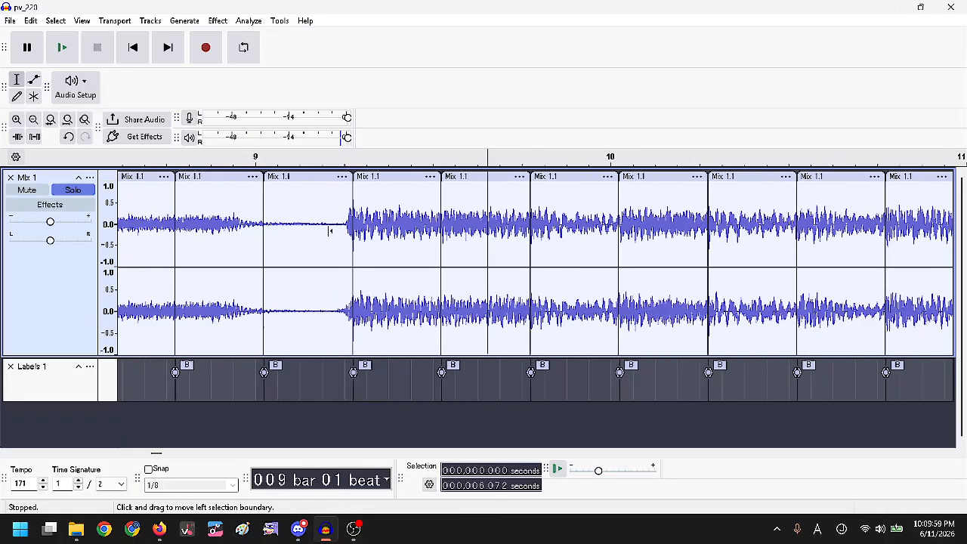
{"action": "scroll", "coordinate": [498, 225], "scroll_direction": "up", "scroll_amount": 3}
{"action": "double_click", "coordinate": [407, 224]}
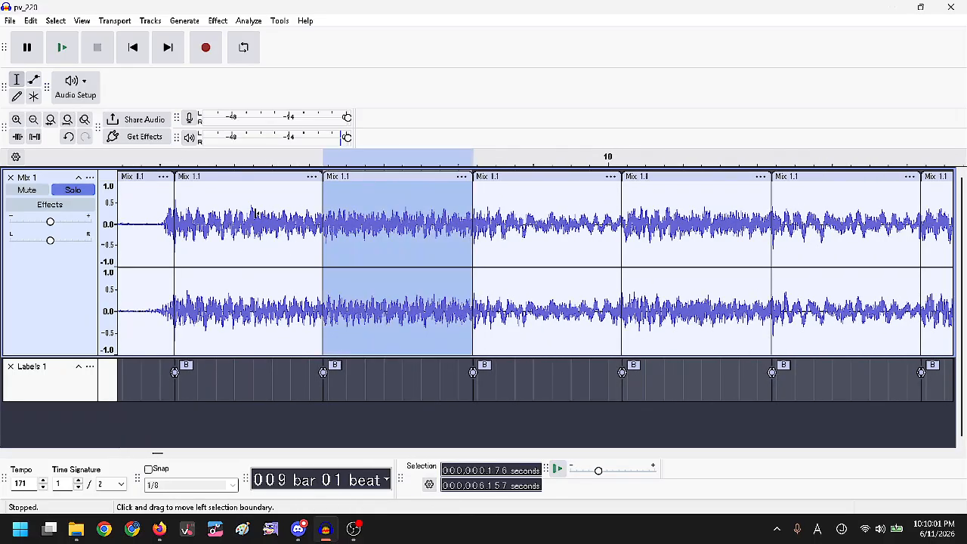
{"action": "scroll", "coordinate": [254, 223], "scroll_direction": "down", "scroll_amount": 1}
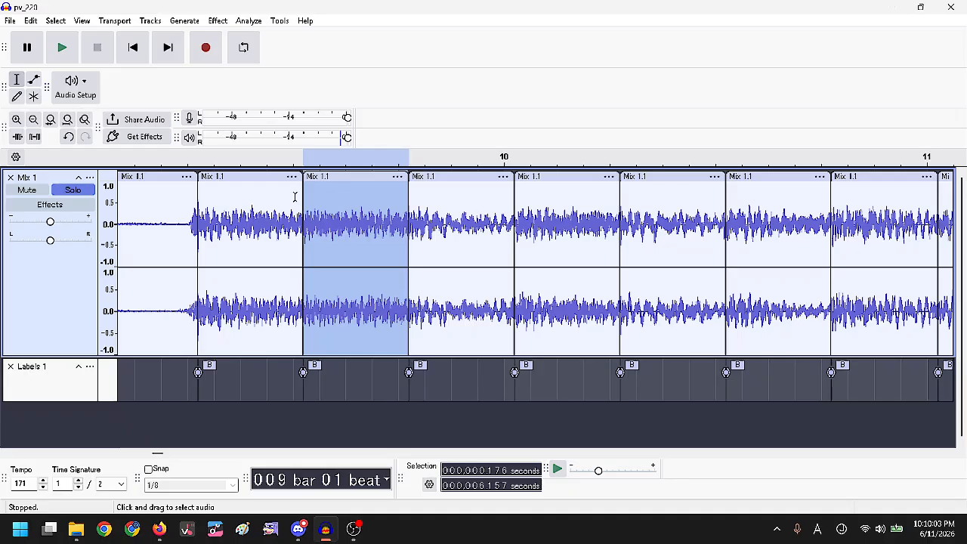
{"action": "left_click", "coordinate": [218, 21]}
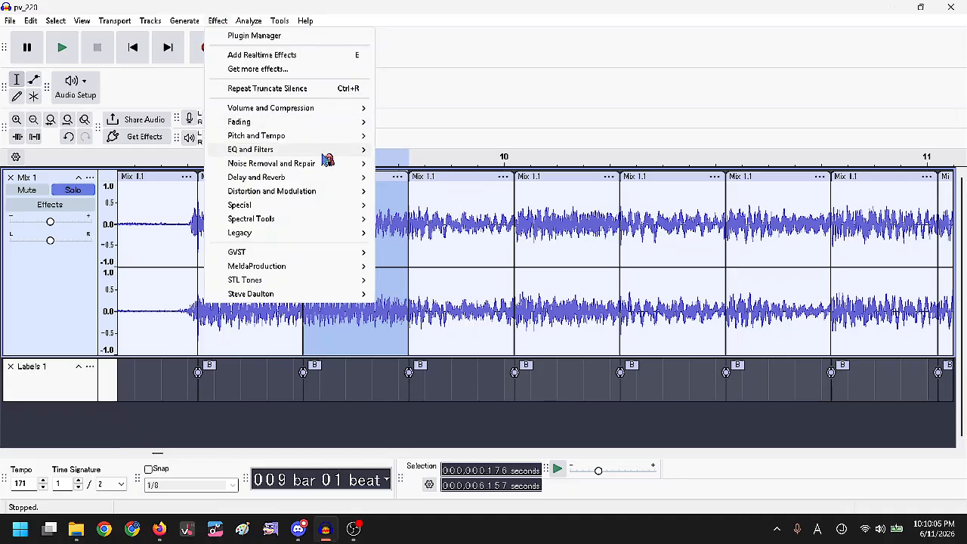
{"action": "mouse_move", "coordinate": [302, 136]}
{"action": "left_click", "coordinate": [443, 161]}
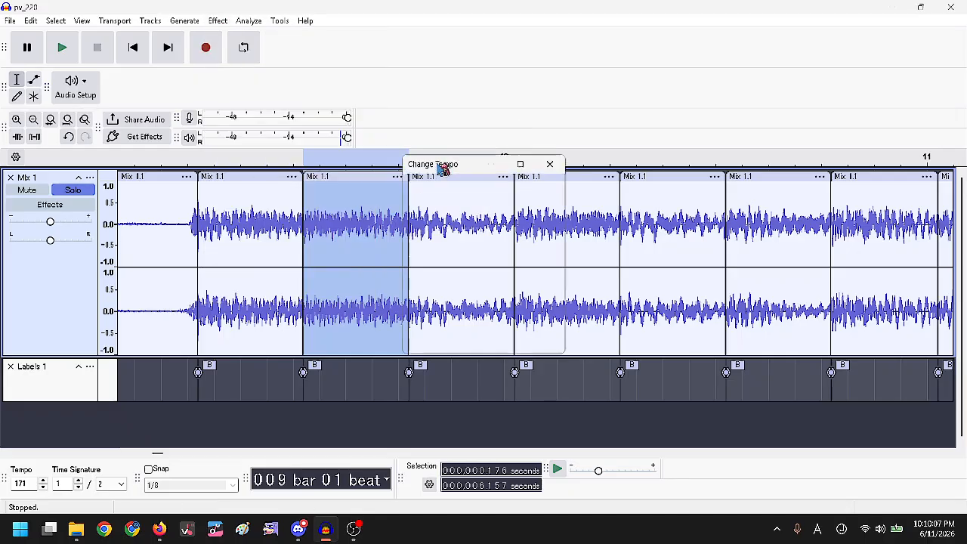
{"action": "left_click", "coordinate": [550, 164]}
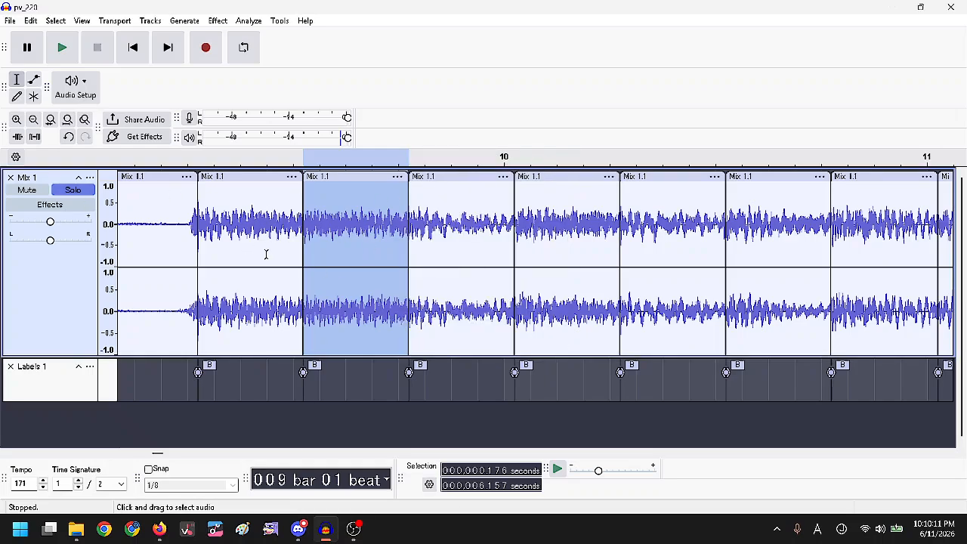
Open the Macro Manager and inspect step 03 of the tempo THIS macro.
{"action": "left_click", "coordinate": [289, 22]}
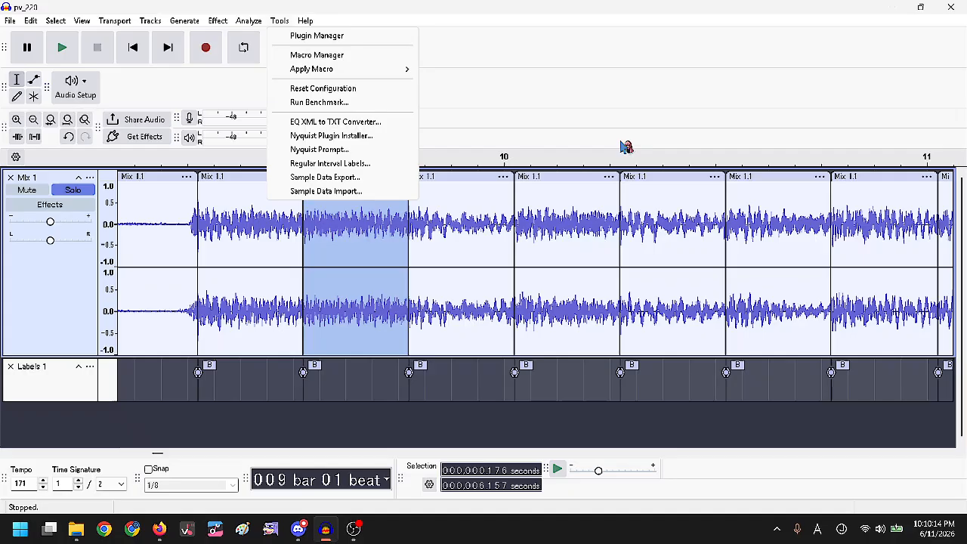
{"action": "left_click", "coordinate": [382, 55]}
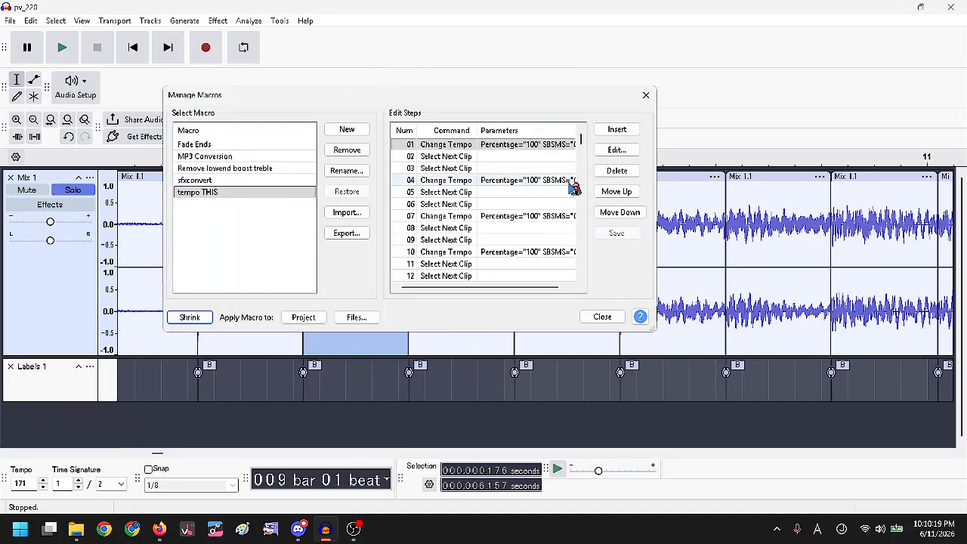
{"action": "left_click_drag", "start_coordinate": [495, 288], "coordinate": [463, 289]}
{"action": "left_click_drag", "start_coordinate": [548, 294], "coordinate": [561, 290]}
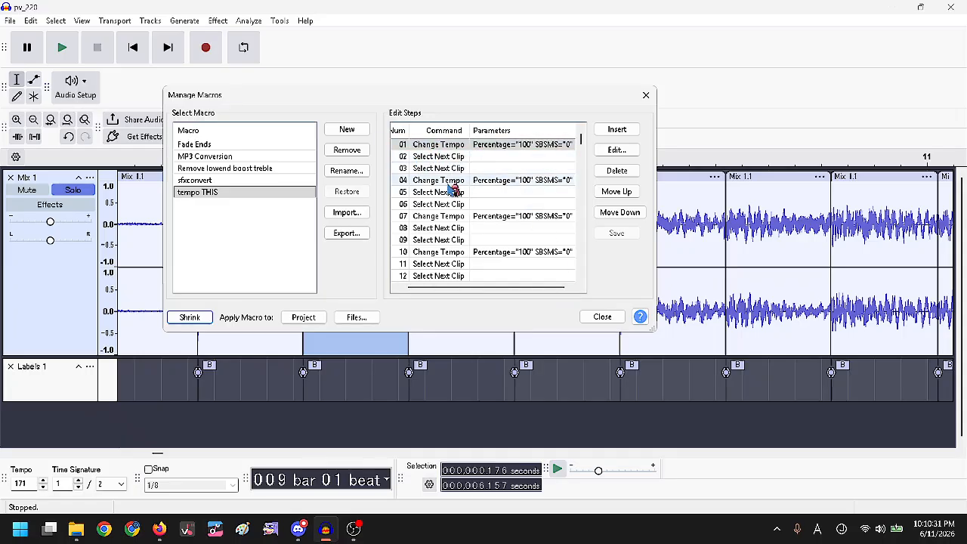
{"action": "left_click_drag", "start_coordinate": [584, 146], "coordinate": [570, 108]}
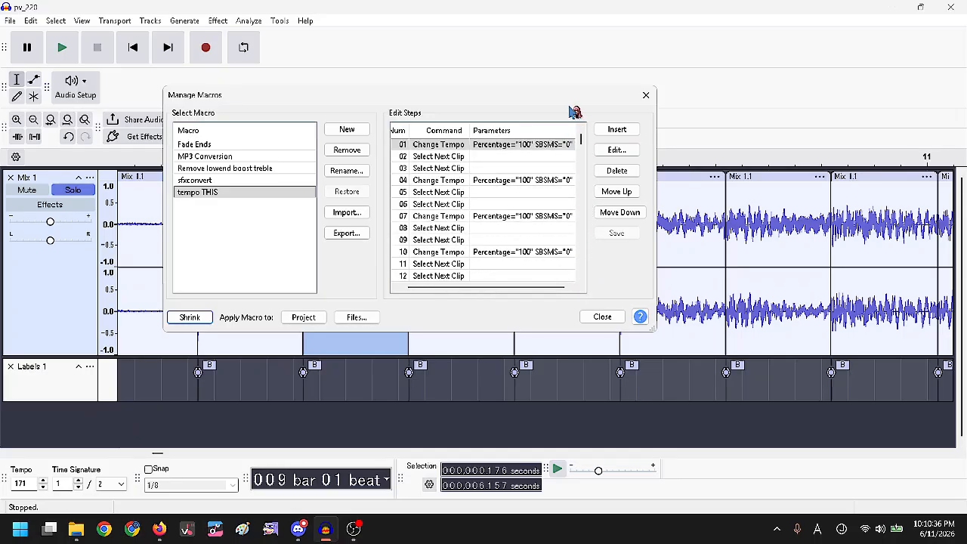
{"action": "left_click", "coordinate": [453, 167]}
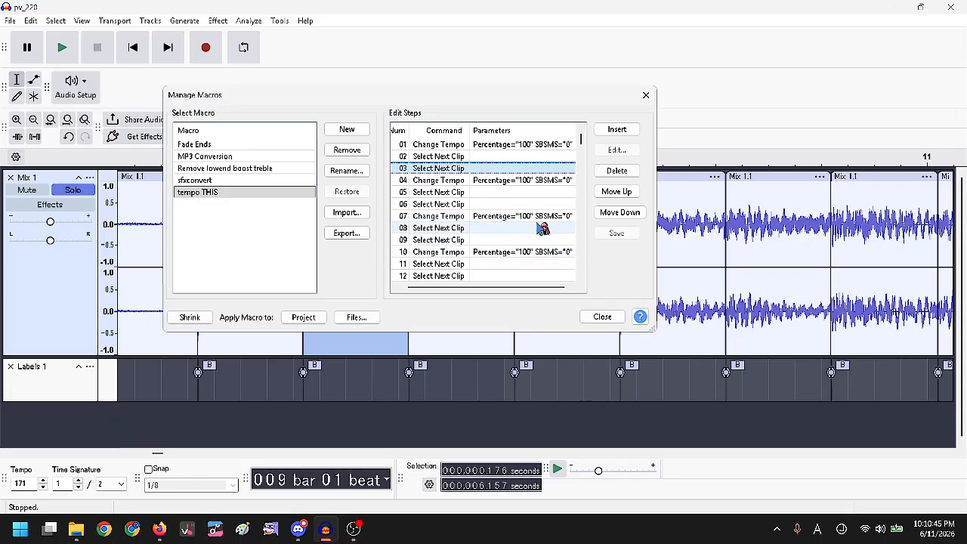
Import tempo THIS.txt, replace the existing tempo THIS macro, and close the Macro Manager.
{"action": "left_click", "coordinate": [355, 212]}
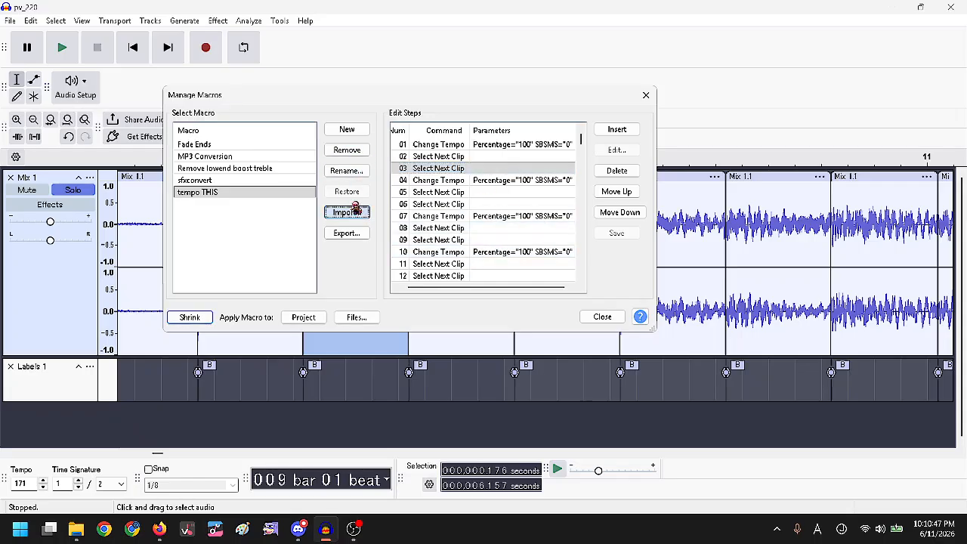
{"action": "double_click", "coordinate": [312, 181]}
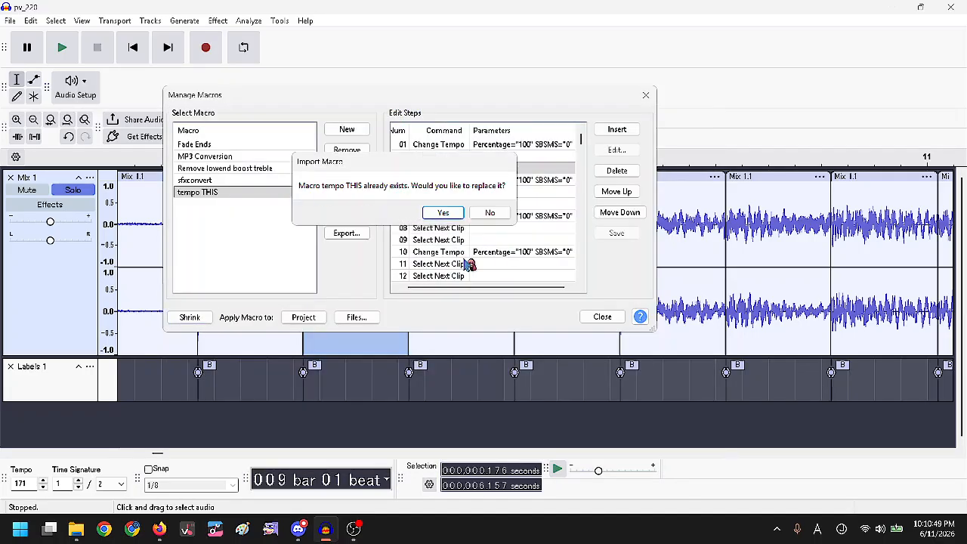
{"action": "left_click", "coordinate": [444, 214]}
{"action": "mouse_move", "coordinate": [587, 140]}
{"action": "left_mouse_down"}
{"action": "mouse_move", "coordinate": [586, 278]}
{"action": "mouse_move", "coordinate": [587, 123]}
{"action": "left_mouse_up"}
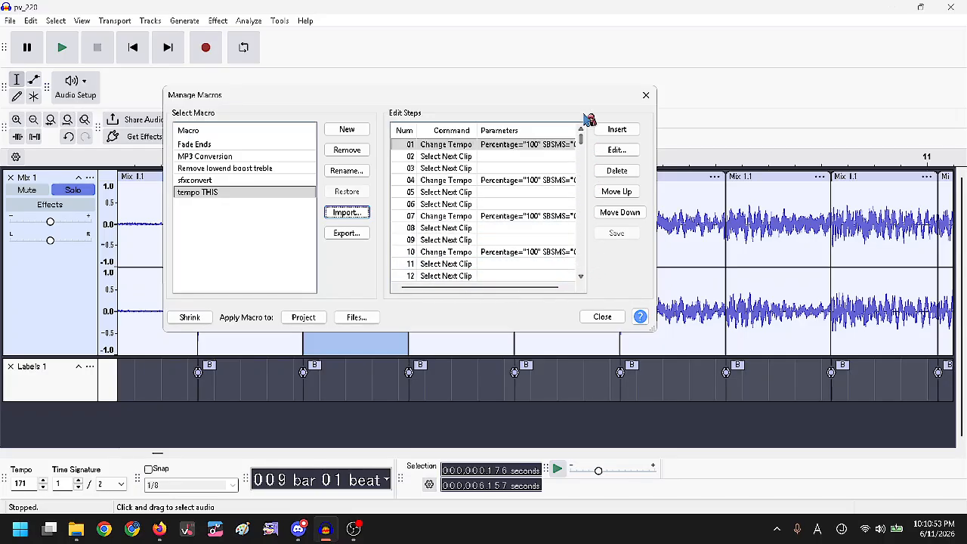
{"action": "left_click", "coordinate": [593, 318]}
Run the tempo THIS macro on the selected Mix 1 clip, shortening clips through about bar 135.
{"action": "scroll", "coordinate": [375, 232], "scroll_direction": "down", "scroll_amount": 13}
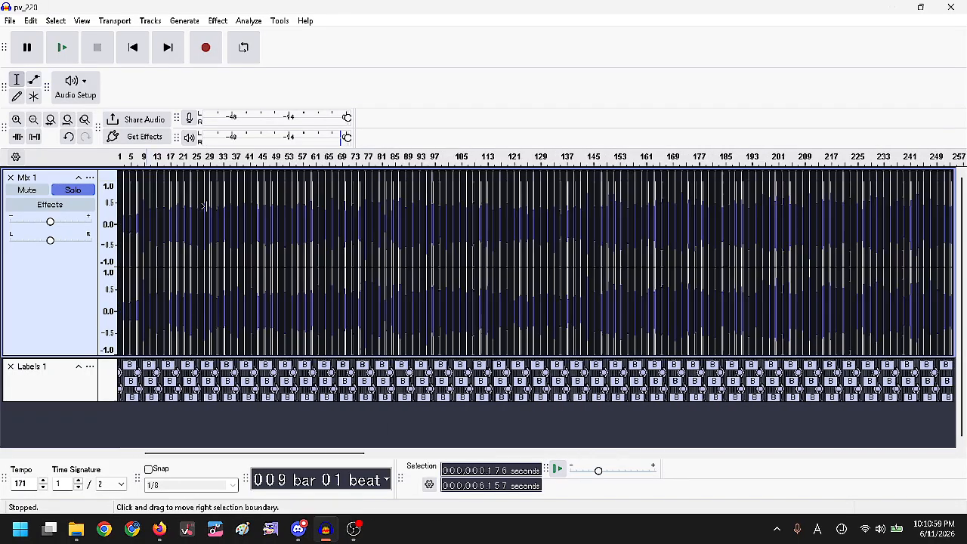
{"action": "scroll", "coordinate": [672, 294], "scroll_direction": "up", "scroll_amount": 4}
{"action": "scroll", "coordinate": [493, 227], "scroll_direction": "up", "scroll_amount": 3}
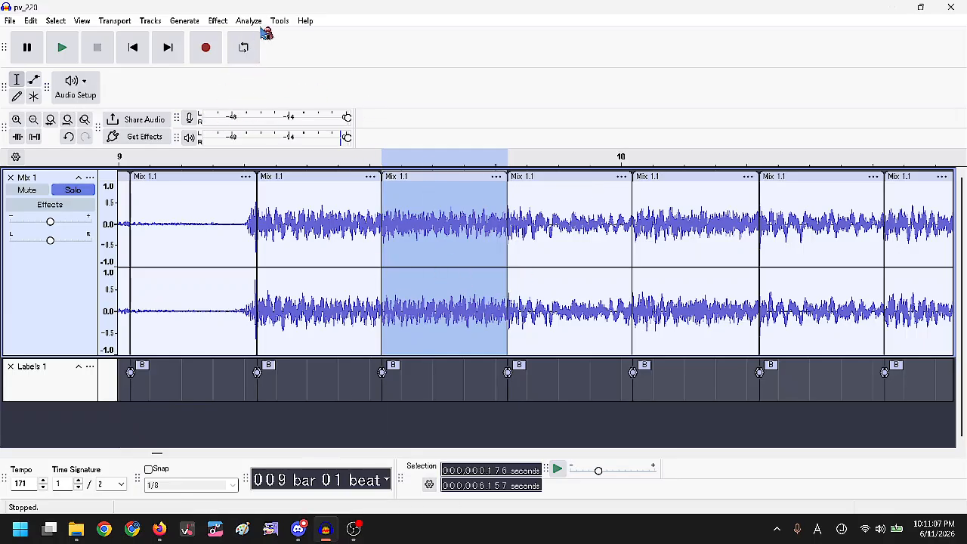
{"action": "left_click", "coordinate": [283, 23]}
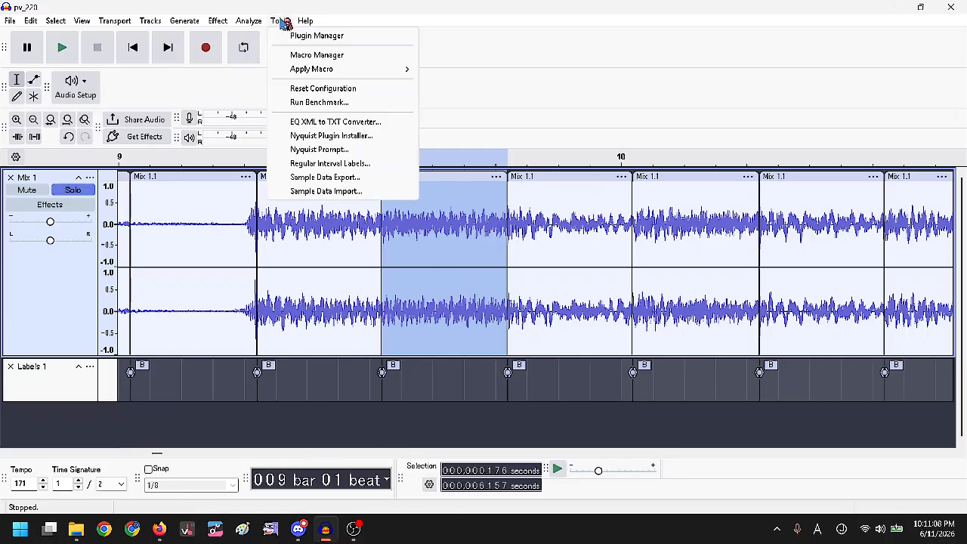
{"action": "left_click", "coordinate": [395, 241]}
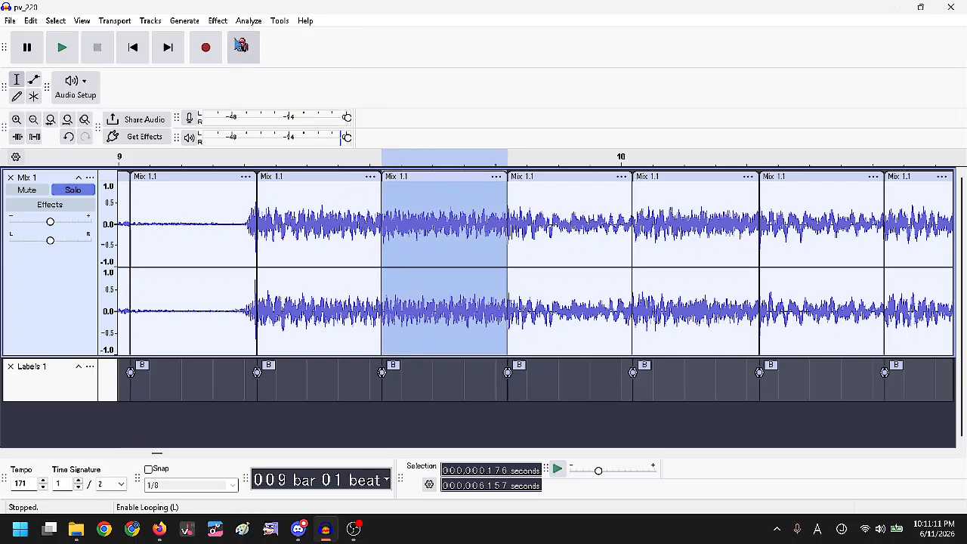
{"action": "left_click", "coordinate": [274, 17]}
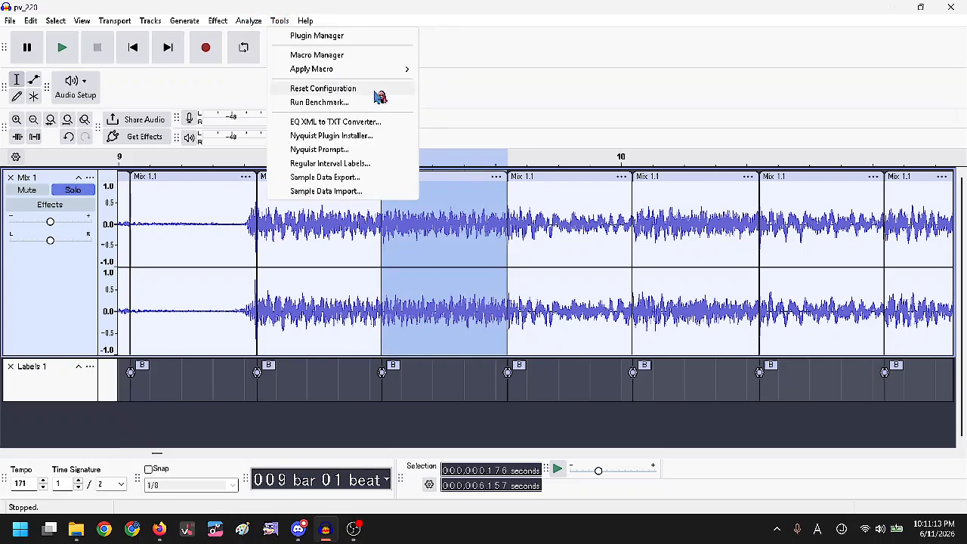
{"action": "mouse_move", "coordinate": [389, 69]}
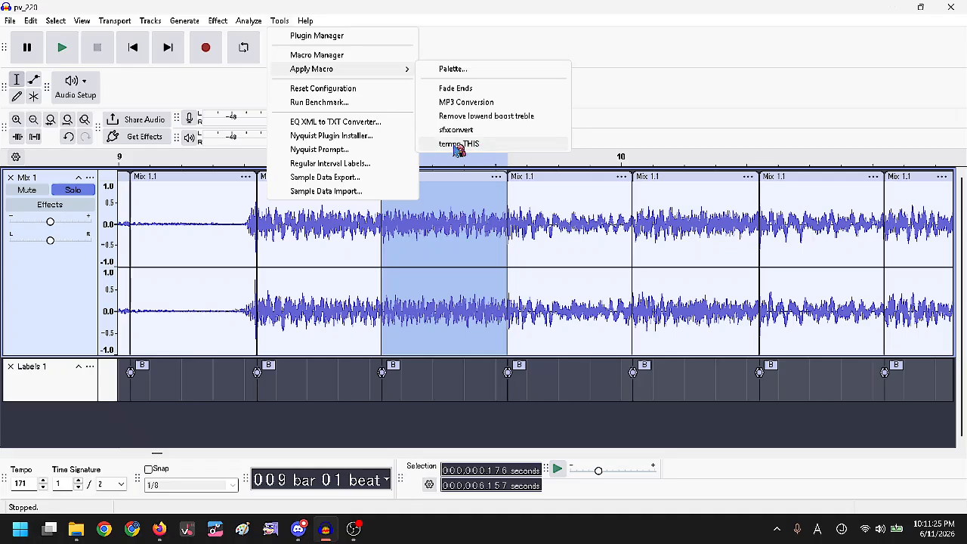
{"action": "left_click", "coordinate": [511, 145]}
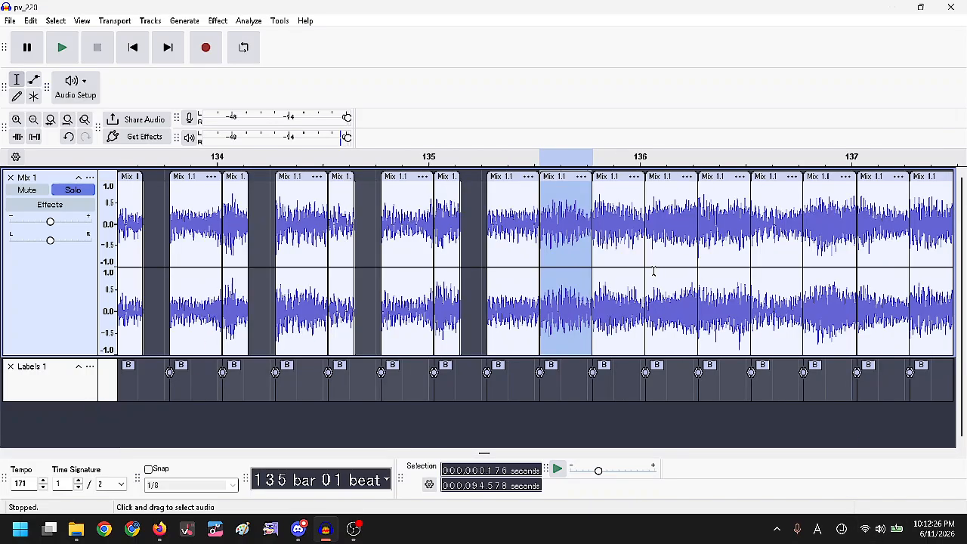
Look for the macro options and try selecting the clip just after bar 135.
{"action": "scroll", "coordinate": [724, 254], "scroll_direction": "up", "scroll_amount": 1}
{"action": "scroll", "coordinate": [522, 245], "scroll_direction": "down", "scroll_amount": 1}
{"action": "scroll", "coordinate": [739, 221], "scroll_direction": "up", "scroll_amount": 1}
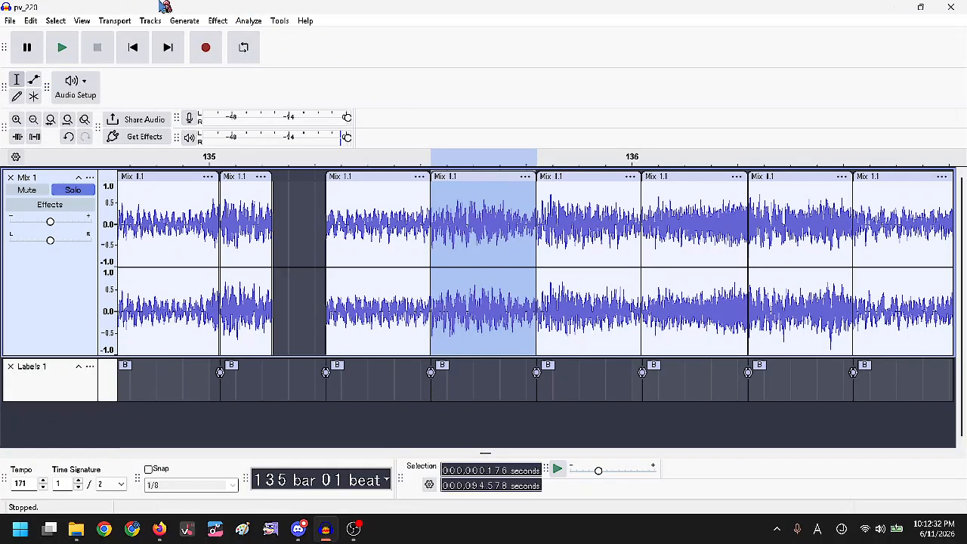
{"action": "left_click", "coordinate": [249, 20]}
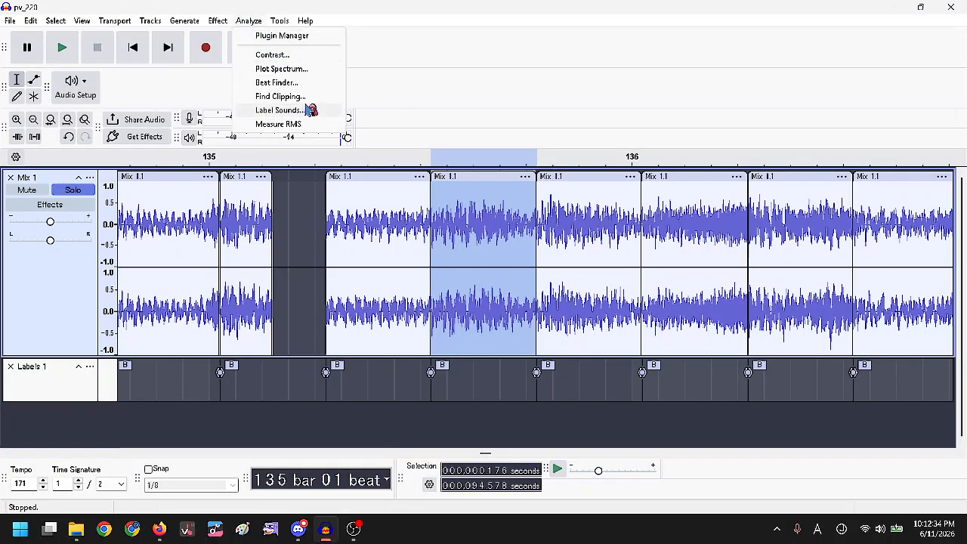
{"action": "mouse_move", "coordinate": [302, 20]}
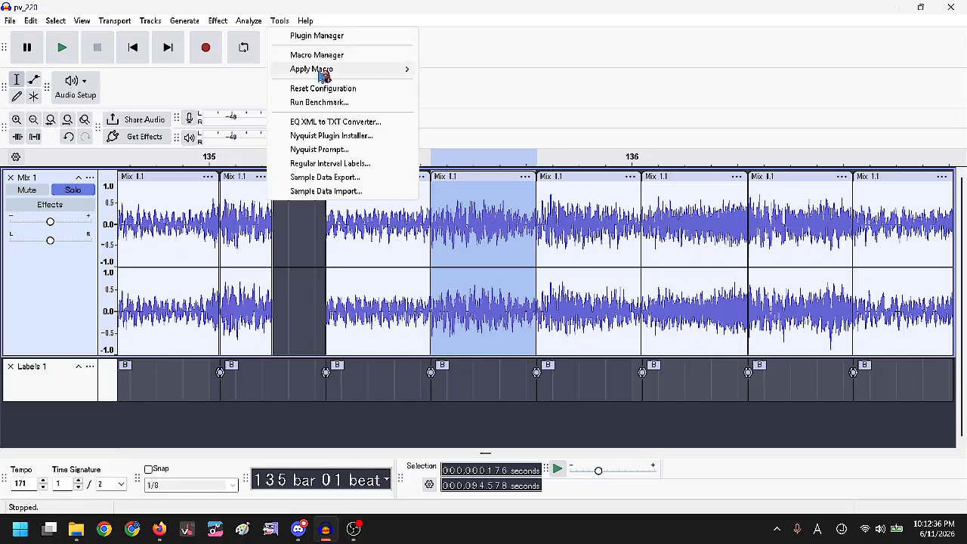
{"action": "left_click", "coordinate": [529, 219]}
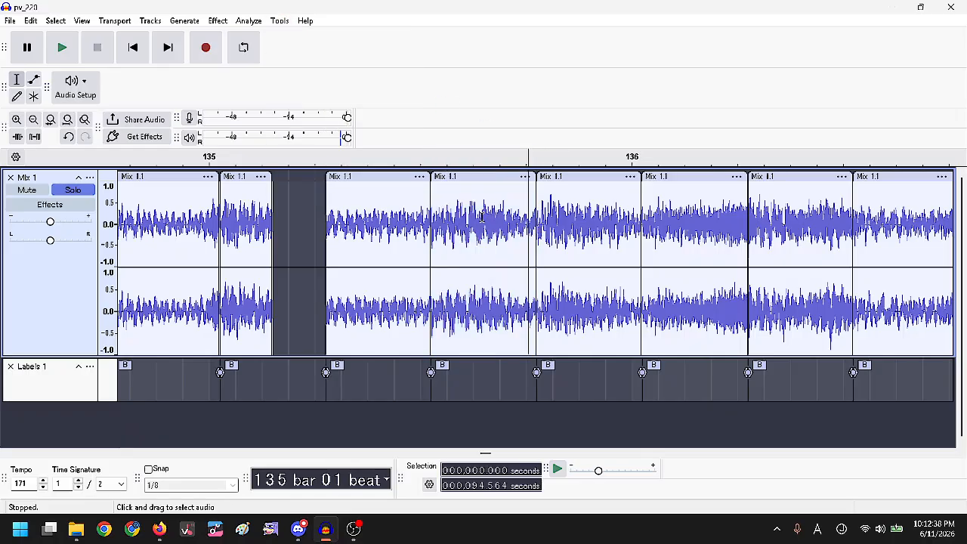
{"action": "double_click", "coordinate": [449, 197]}
{"action": "left_click", "coordinate": [252, 22]}
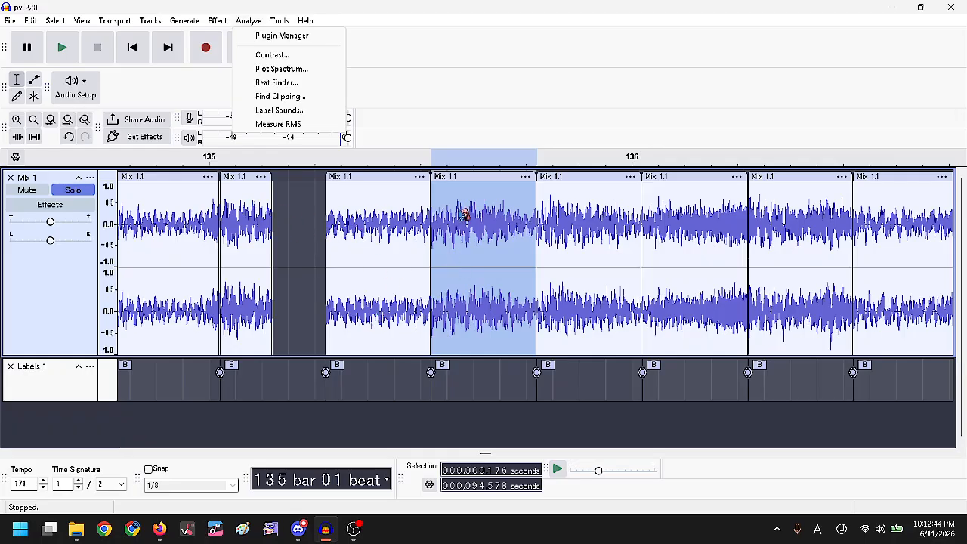
{"action": "left_click", "coordinate": [412, 221]}
Select a clip just past bar 135 and rerun the tempo THIS macro from it.
{"action": "scroll", "coordinate": [453, 223], "scroll_direction": "down", "scroll_amount": 1}
{"action": "scroll", "coordinate": [286, 244], "scroll_direction": "up", "scroll_amount": 1}
{"action": "left_click", "coordinate": [220, 228]}
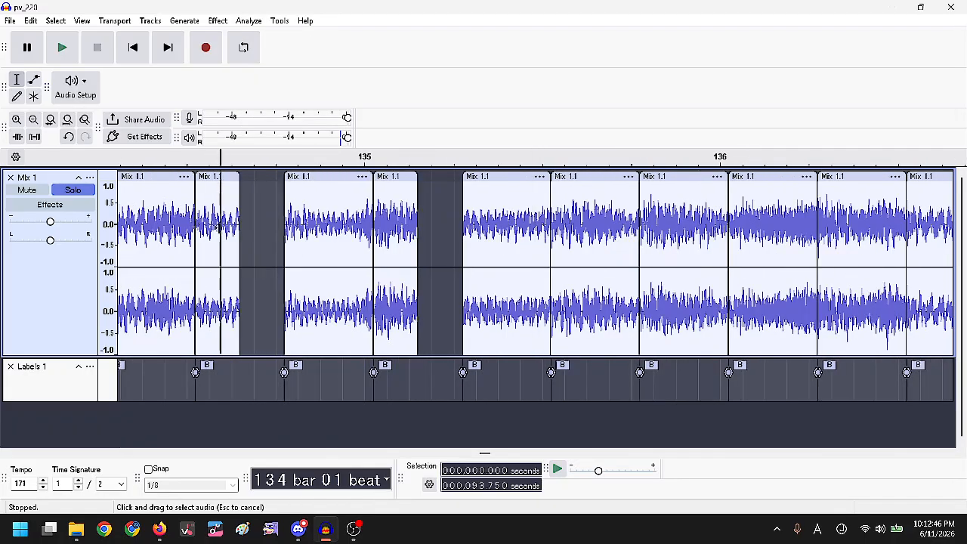
{"action": "double_click", "coordinate": [220, 227]}
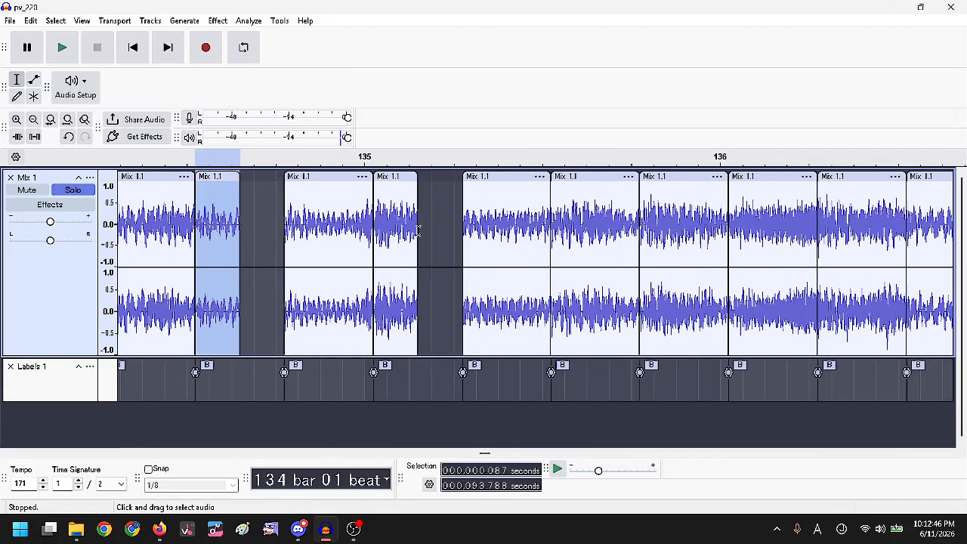
{"action": "double_click", "coordinate": [573, 225]}
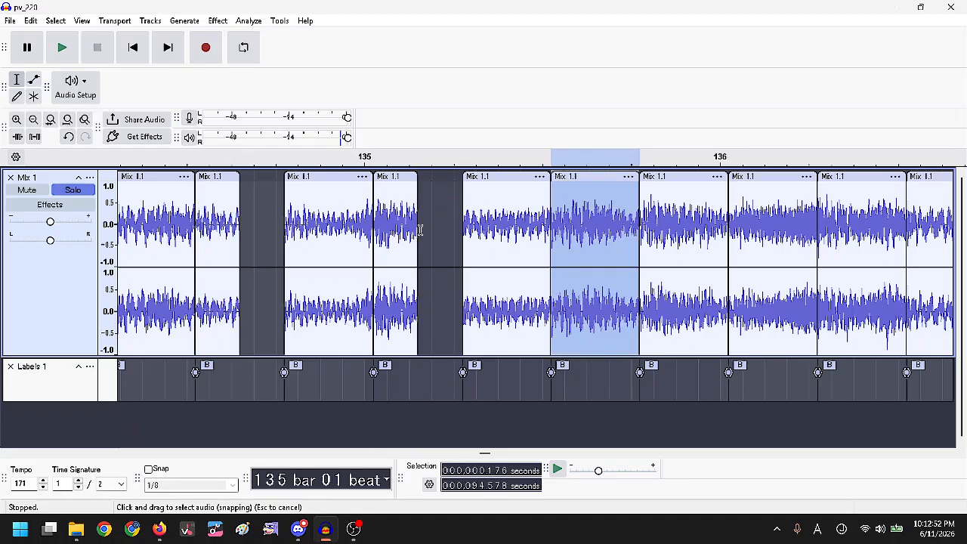
{"action": "left_click", "coordinate": [217, 21]}
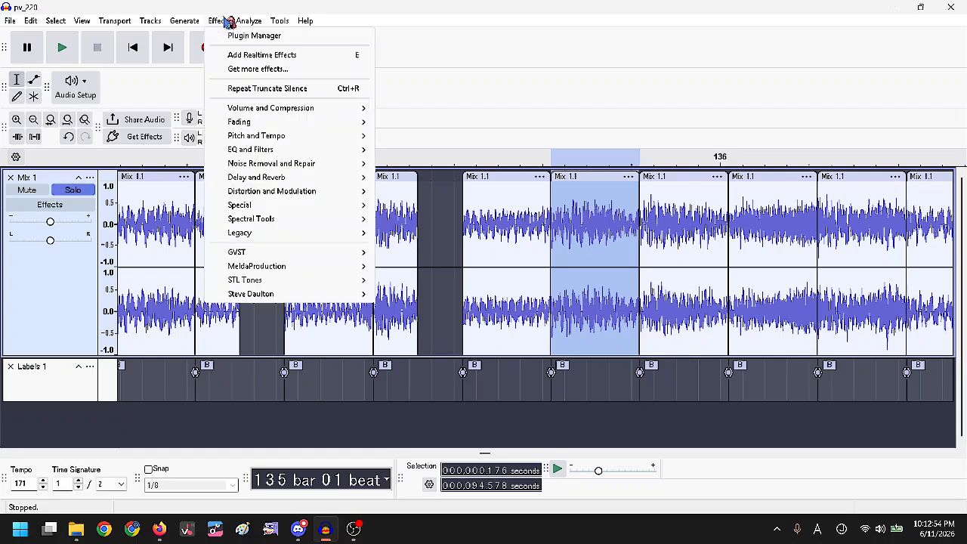
{"action": "mouse_move", "coordinate": [280, 21]}
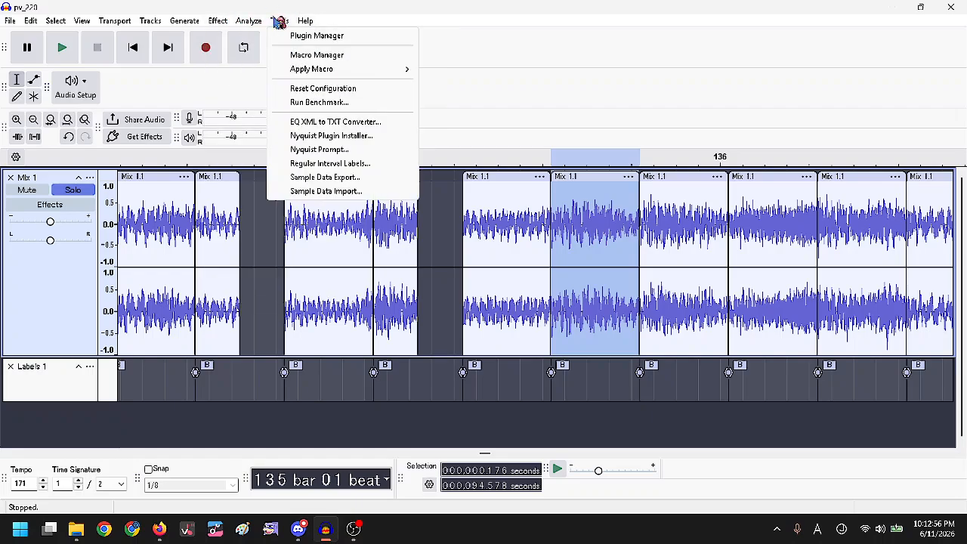
{"action": "mouse_move", "coordinate": [350, 67]}
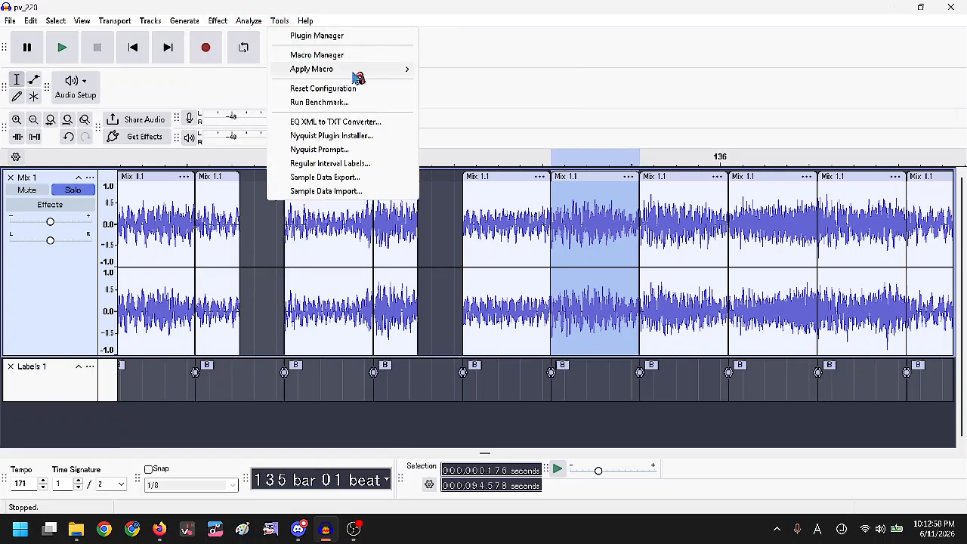
{"action": "left_click", "coordinate": [492, 148]}
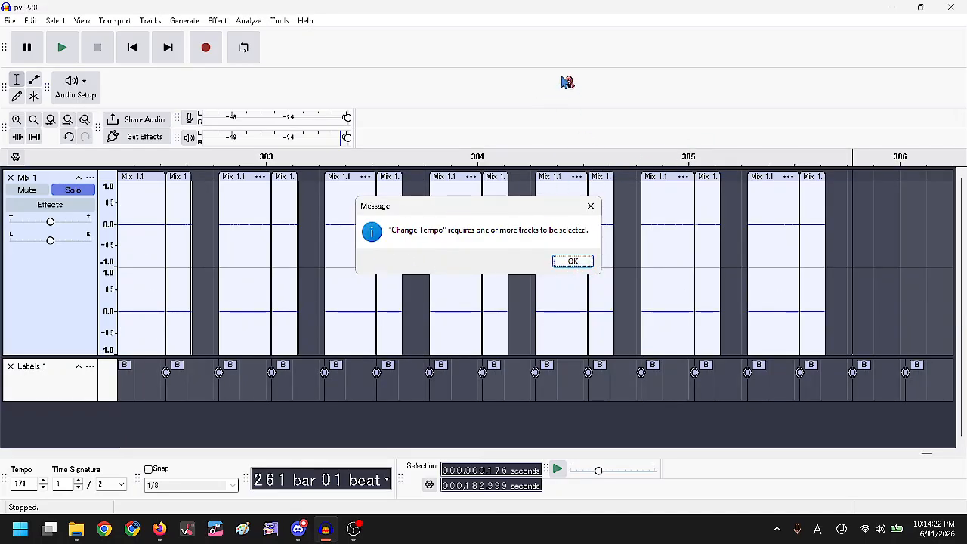
Dismiss the Change Tempo error and redo the tempo change across all clips.
{"action": "left_click", "coordinate": [576, 262]}
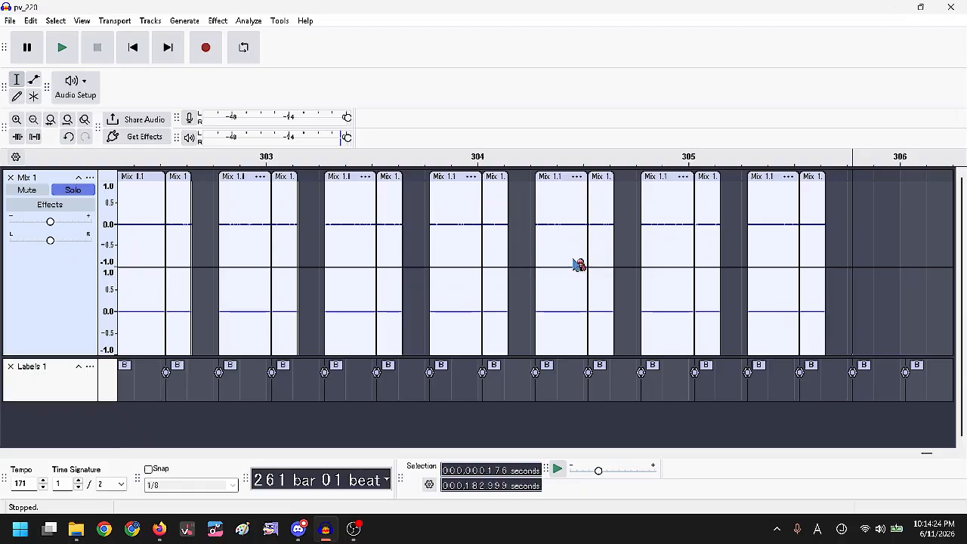
{"action": "scroll", "coordinate": [601, 217], "scroll_direction": "down", "scroll_amount": 12}
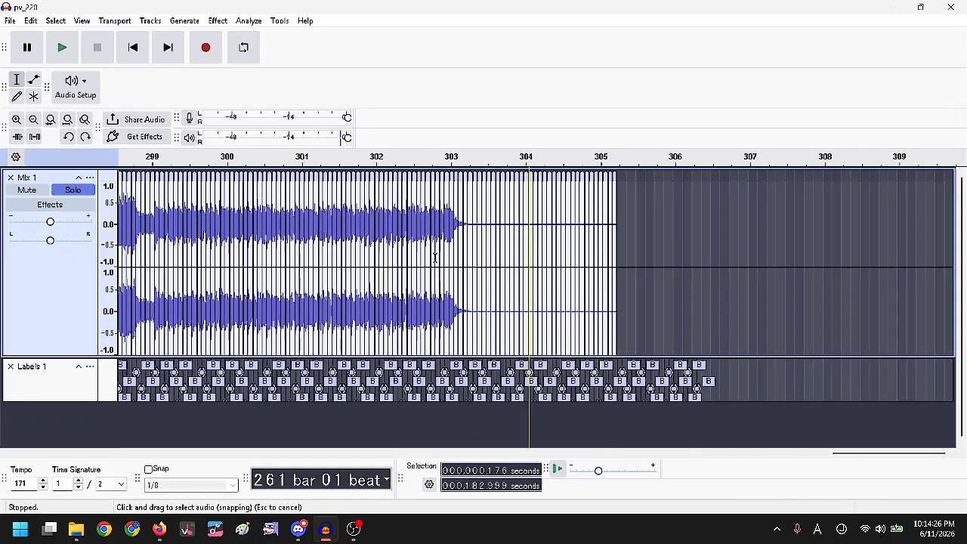
{"action": "scroll", "coordinate": [308, 217], "scroll_direction": "up", "scroll_amount": 9}
{"action": "scroll", "coordinate": [278, 224], "scroll_direction": "down", "scroll_amount": 4}
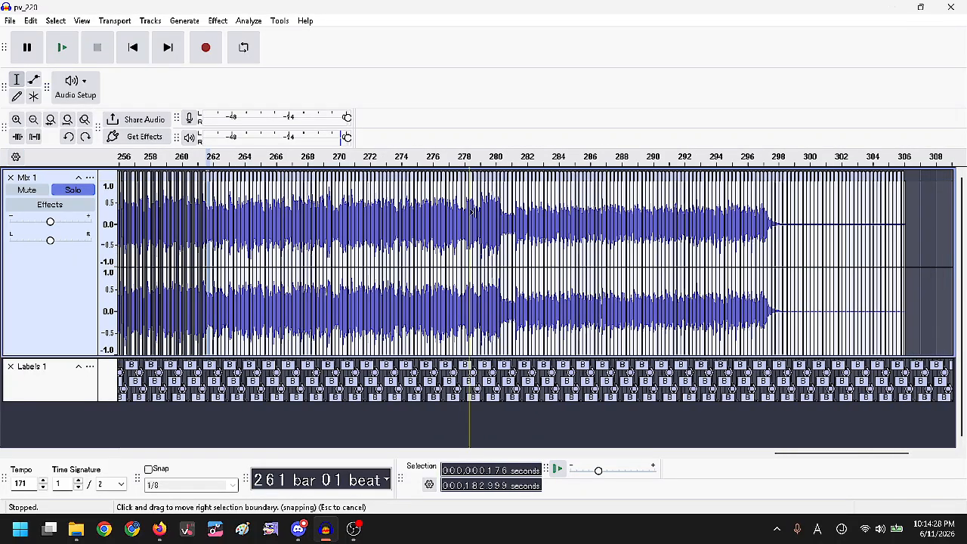
{"action": "scroll", "coordinate": [278, 224], "scroll_direction": "up", "scroll_amount": 6}
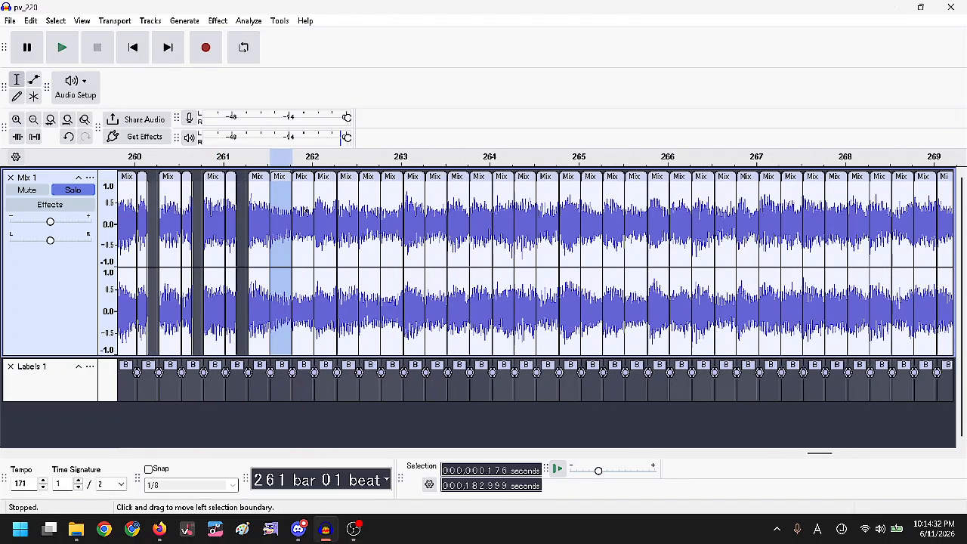
{"action": "key", "text": "ctrl+y"}
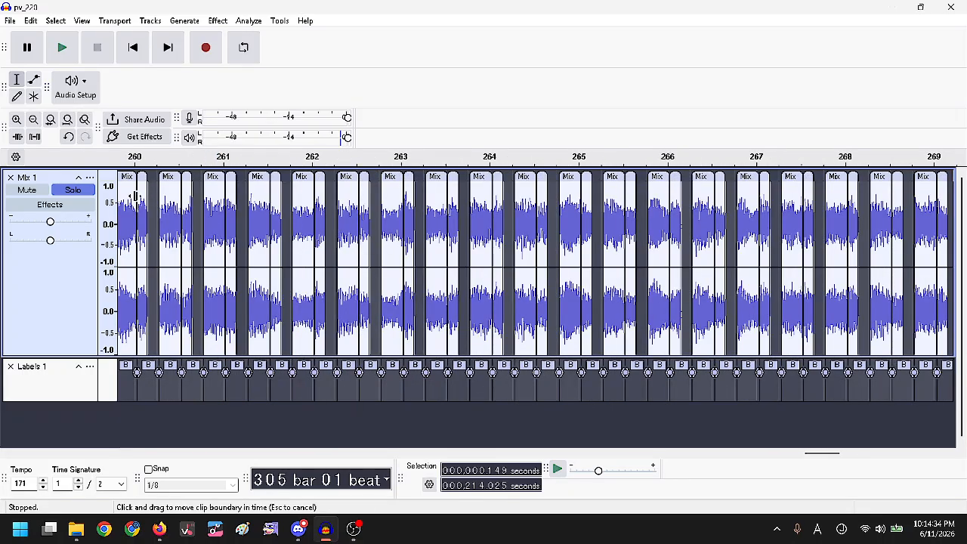
Select everything in the project, covering both the Mix 1 track and the label track.
{"action": "scroll", "coordinate": [135, 195], "scroll_direction": "down", "scroll_amount": 3}
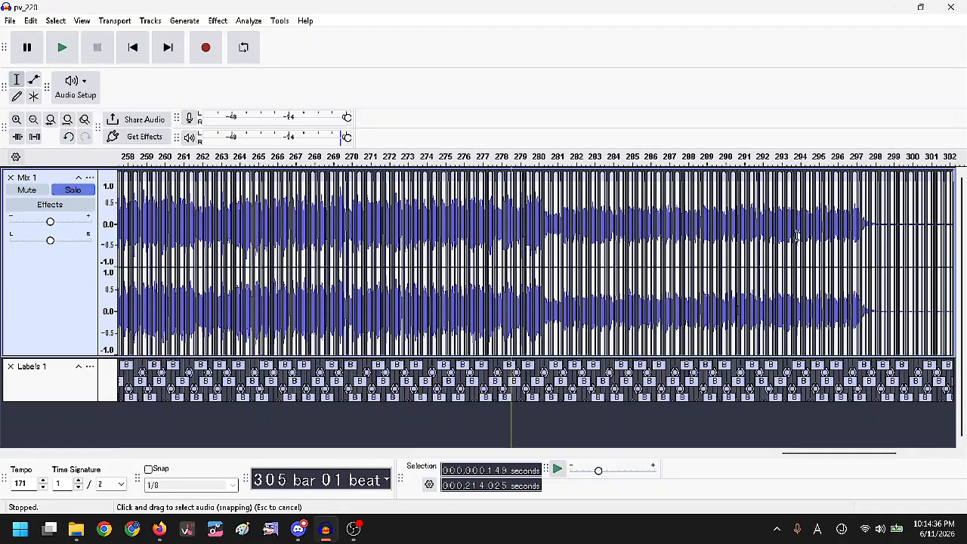
{"action": "scroll", "coordinate": [838, 239], "scroll_direction": "up", "scroll_amount": 3}
{"action": "scroll", "coordinate": [411, 246], "scroll_direction": "down", "scroll_amount": 1}
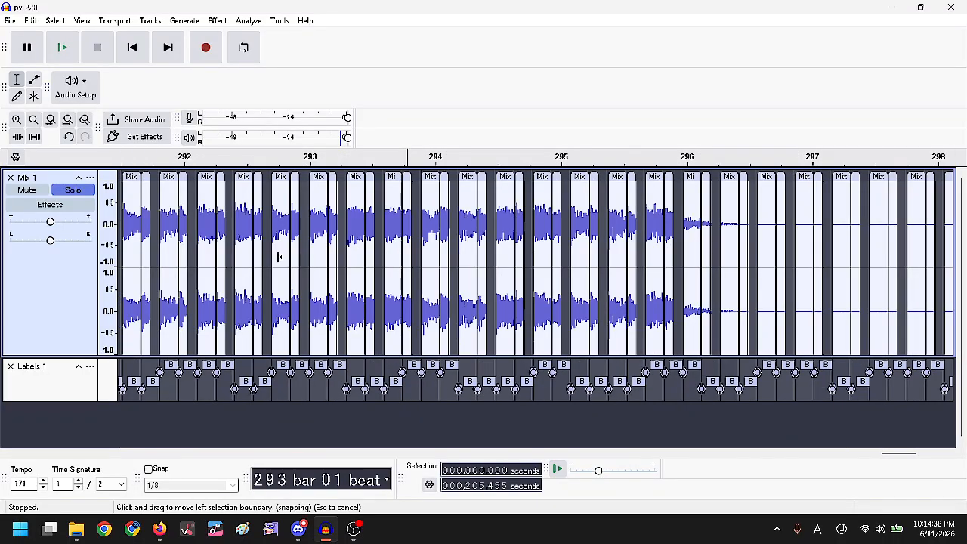
{"action": "scroll", "coordinate": [312, 202], "scroll_direction": "down", "scroll_amount": 1}
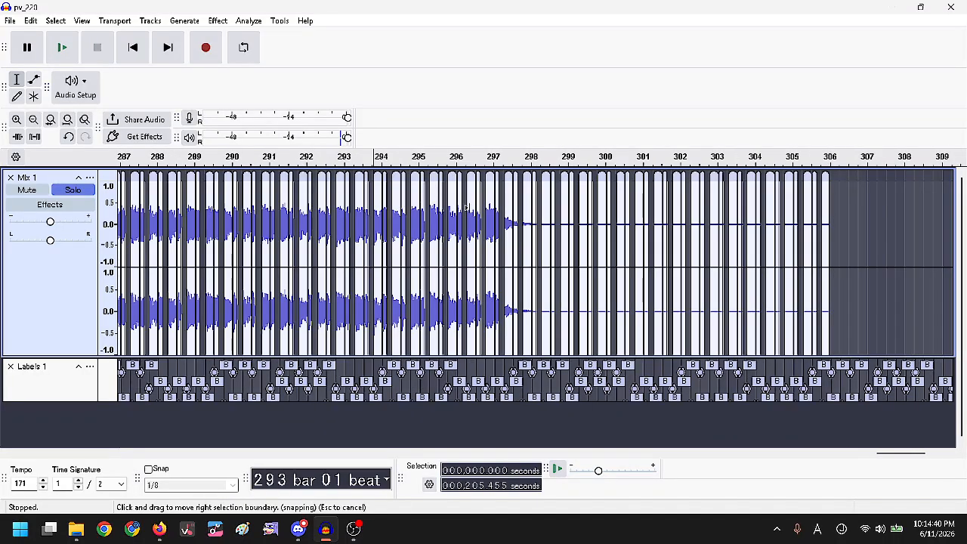
{"action": "scroll", "coordinate": [441, 209], "scroll_direction": "up", "scroll_amount": 3}
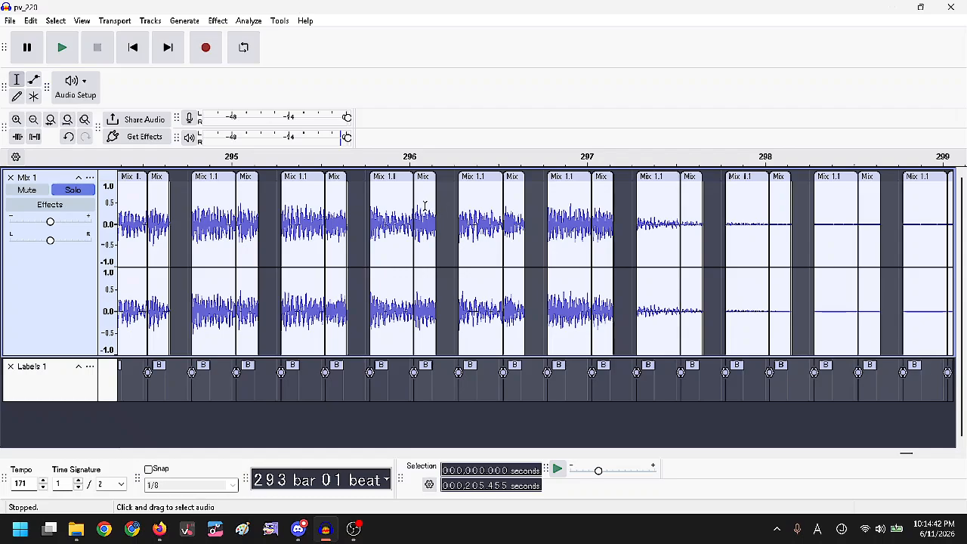
{"action": "left_click_drag", "start_coordinate": [437, 209], "coordinate": [413, 210]}
{"action": "key", "text": "ctrl+a"}
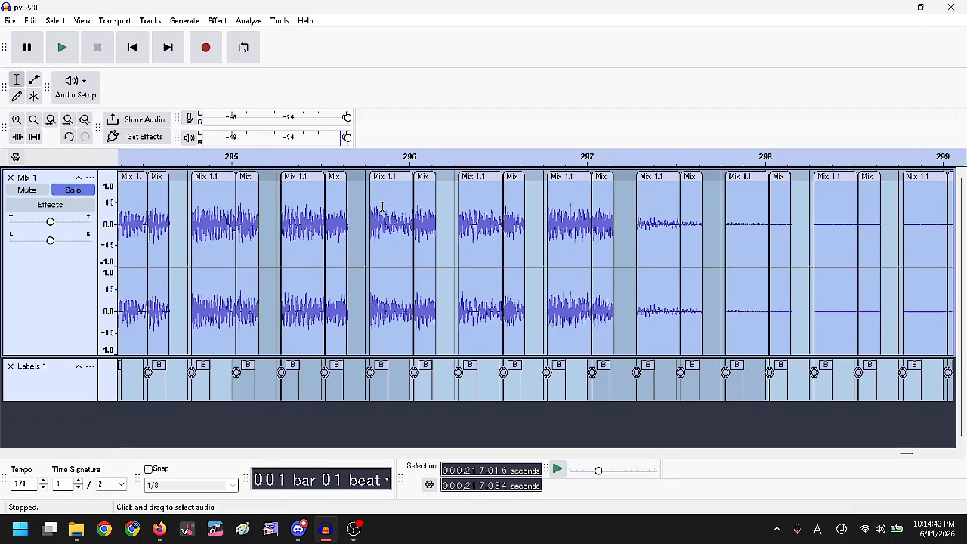
Delete the Labels 1 track and mix and render all clips into one Mix 1.1 clip.
{"action": "left_click", "coordinate": [12, 368]}
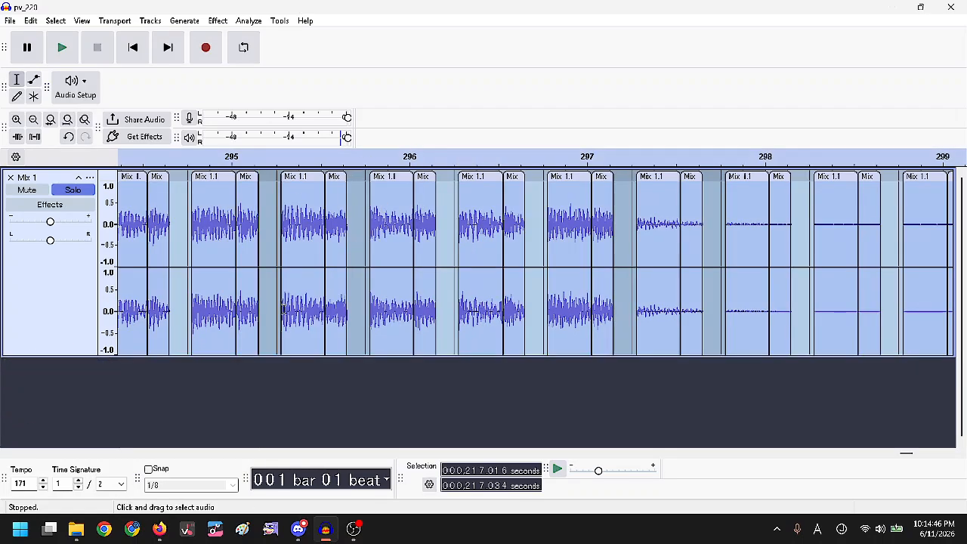
{"action": "left_click", "coordinate": [147, 23]}
{"action": "mouse_move", "coordinate": [193, 56]}
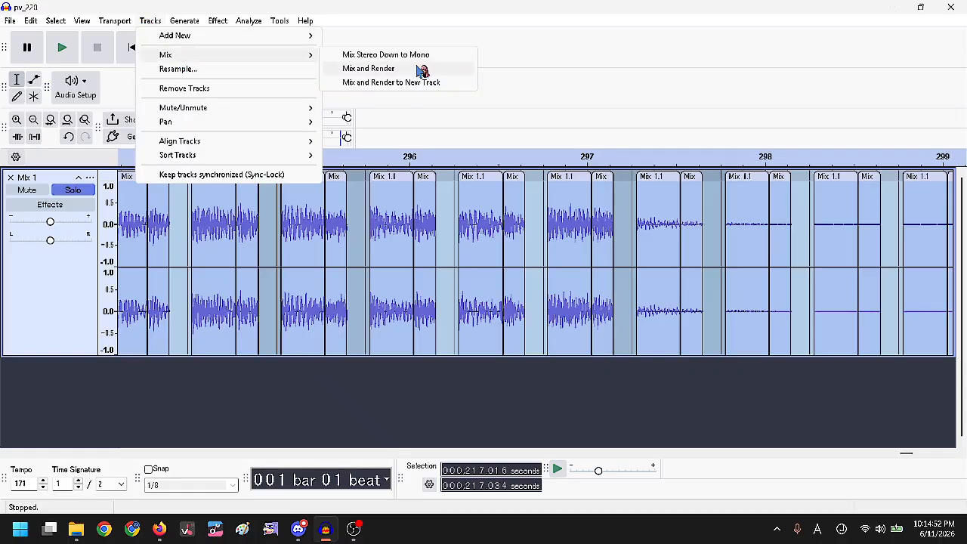
{"action": "left_click", "coordinate": [393, 68]}
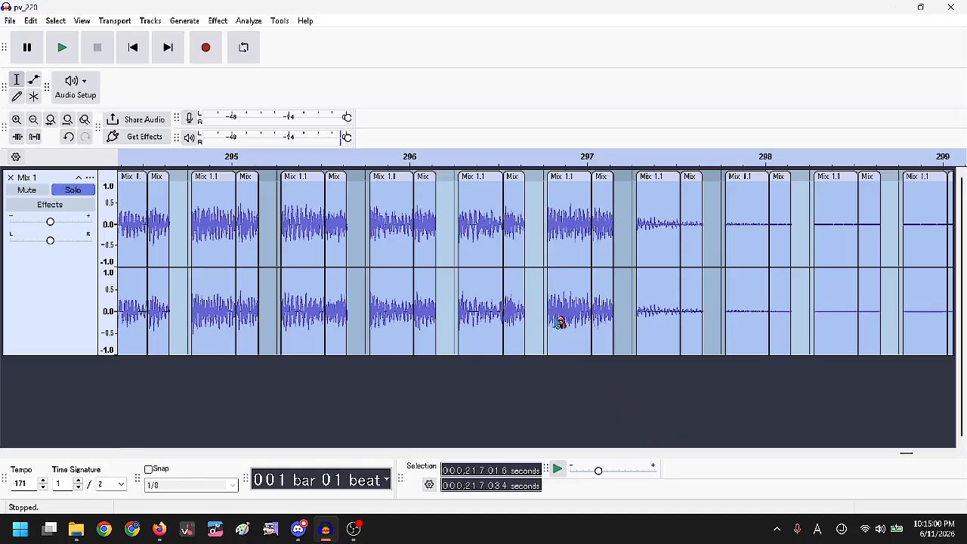
{"action": "left_click", "coordinate": [293, 229]}
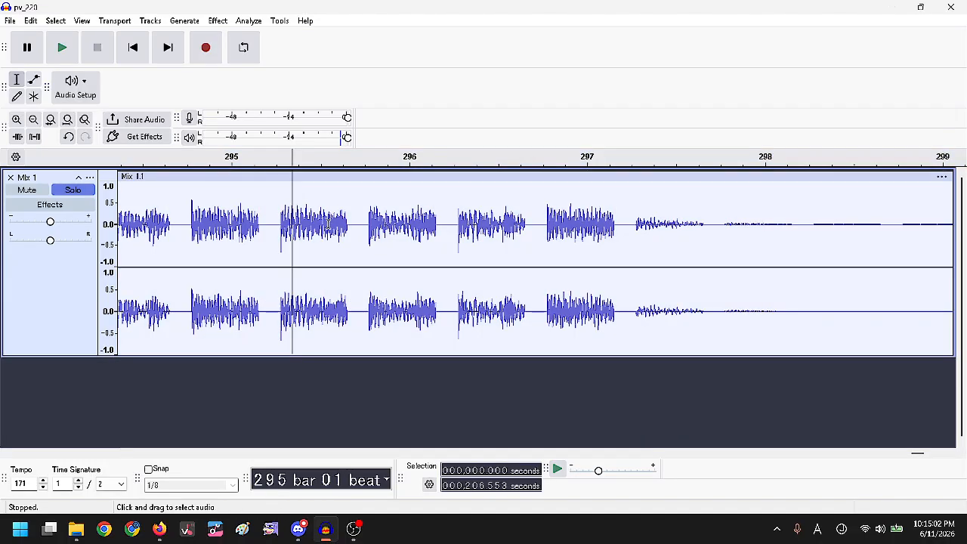
Zoom into the intro and inspect the audio between bars 7 and 9.
{"action": "scroll", "coordinate": [630, 239], "scroll_direction": "down", "scroll_amount": 4}
{"action": "scroll", "coordinate": [630, 239], "scroll_direction": "down", "scroll_amount": 7}
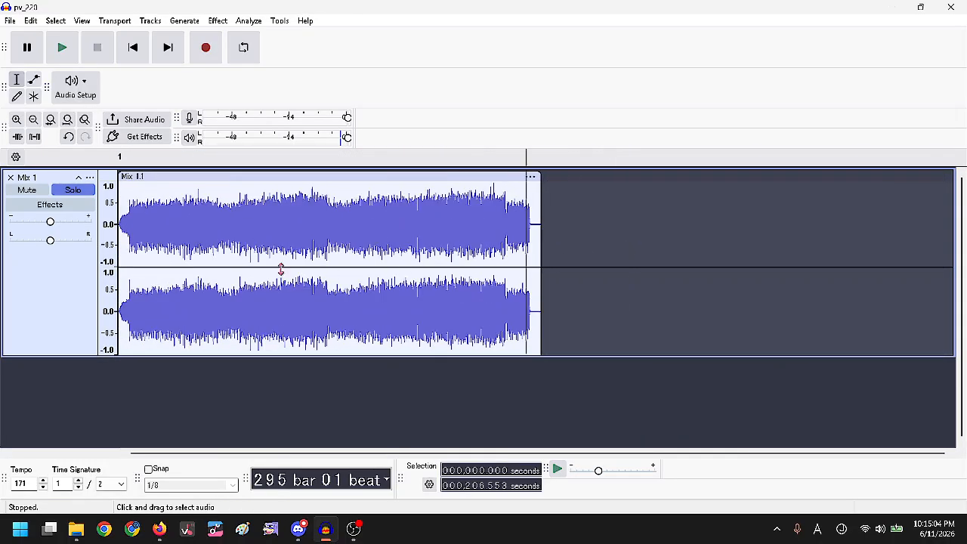
{"action": "left_click", "coordinate": [167, 248]}
{"action": "scroll", "coordinate": [146, 246], "scroll_direction": "up", "scroll_amount": 1}
{"action": "scroll", "coordinate": [145, 246], "scroll_direction": "up", "scroll_amount": 5}
{"action": "scroll", "coordinate": [213, 253], "scroll_direction": "down", "scroll_amount": 3}
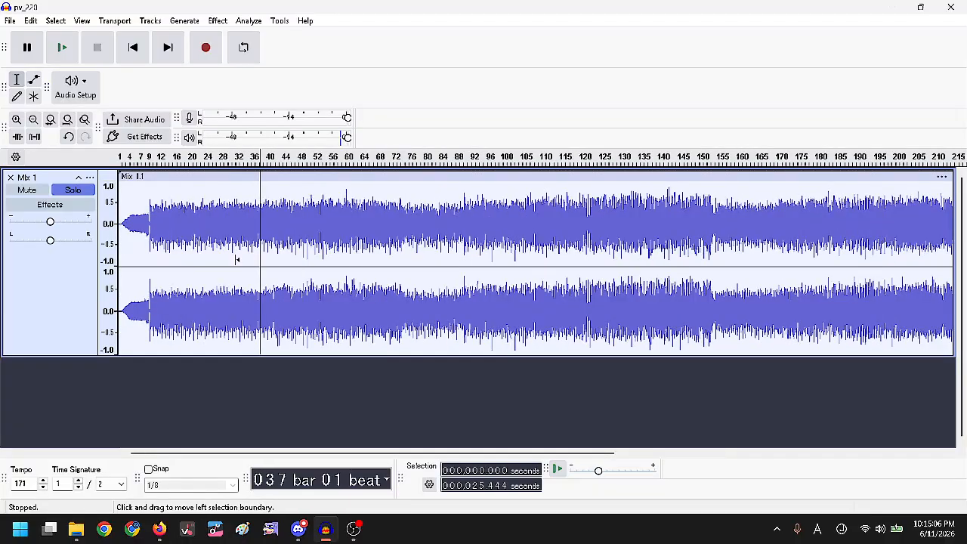
{"action": "scroll", "coordinate": [120, 232], "scroll_direction": "up", "scroll_amount": 4}
{"action": "scroll", "coordinate": [125, 237], "scroll_direction": "down", "scroll_amount": 4}
{"action": "left_click", "coordinate": [144, 227]}
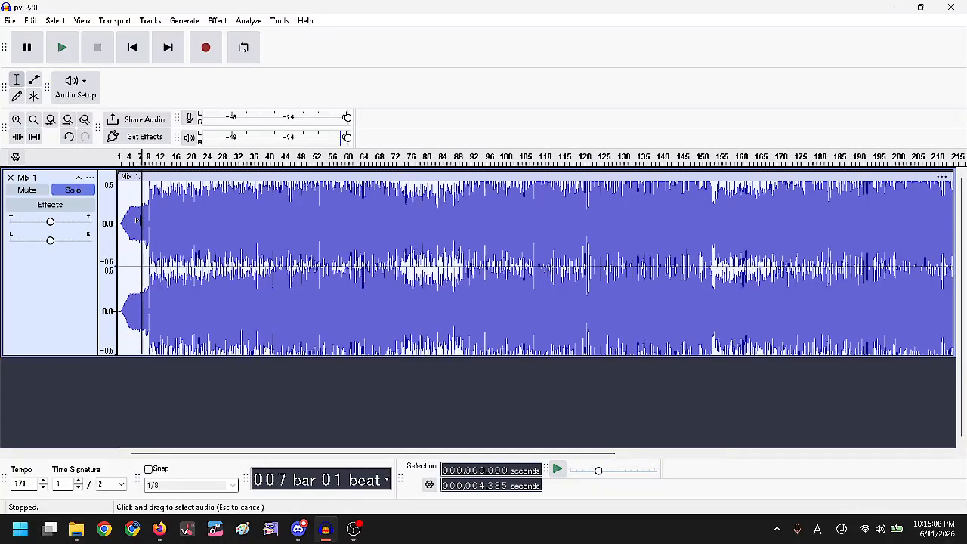
{"action": "scroll", "coordinate": [282, 212], "scroll_direction": "up", "scroll_amount": 5}
{"action": "left_click_drag", "start_coordinate": [220, 230], "coordinate": [378, 259]}
{"action": "left_click", "coordinate": [252, 240]}
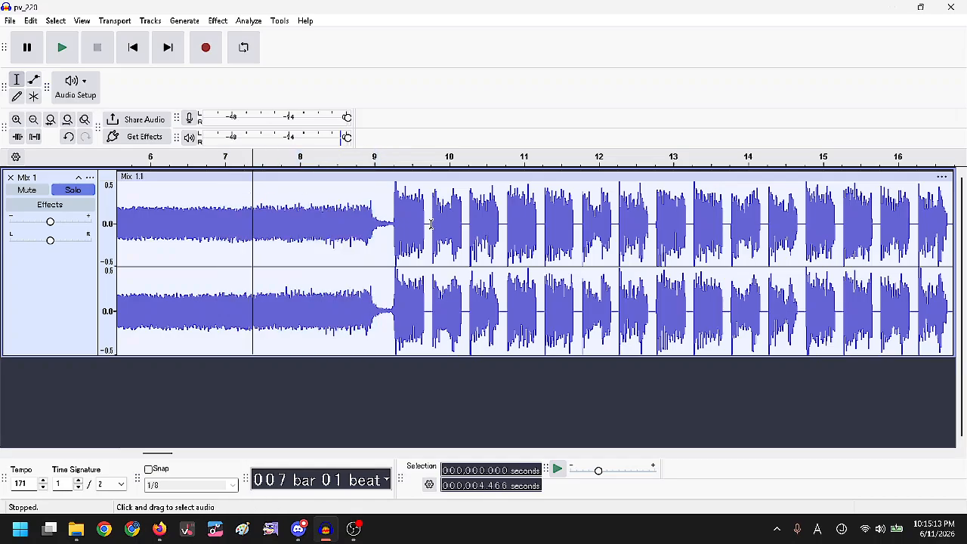
Select the audio from bar 9, where the beats start, to the clip's end.
{"action": "left_click", "coordinate": [390, 217]}
{"action": "scroll", "coordinate": [393, 242], "scroll_direction": "down", "scroll_amount": 3}
{"action": "scroll", "coordinate": [397, 257], "scroll_direction": "up", "scroll_amount": 2}
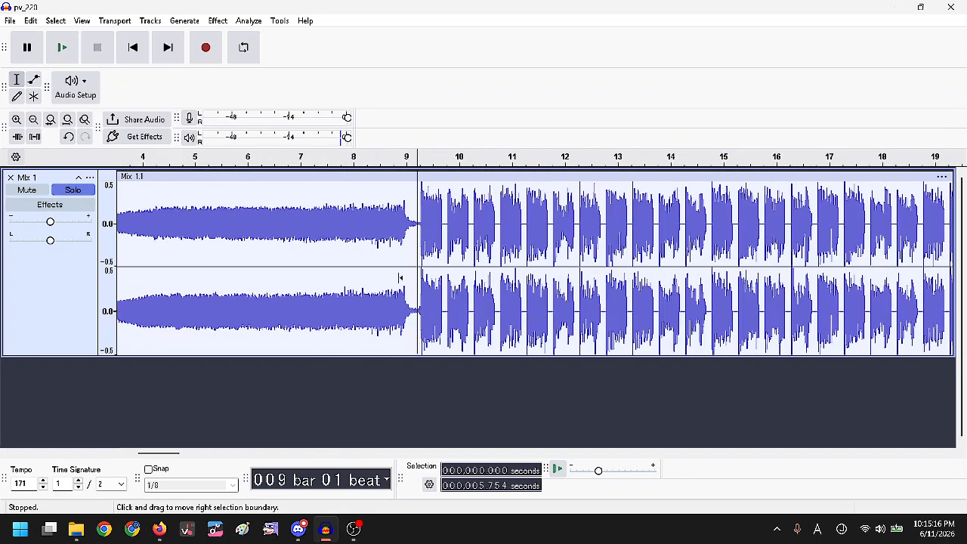
{"action": "scroll", "coordinate": [401, 278], "scroll_direction": "down", "scroll_amount": 5}
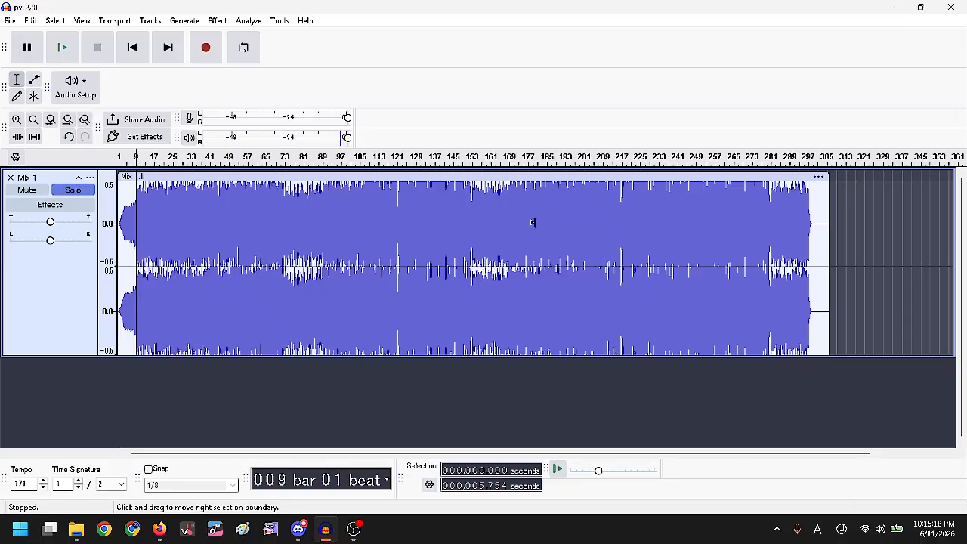
{"action": "left_click_drag", "start_coordinate": [533, 222], "coordinate": [811, 233]}
{"action": "scroll", "coordinate": [453, 220], "scroll_direction": "up", "scroll_amount": 6}
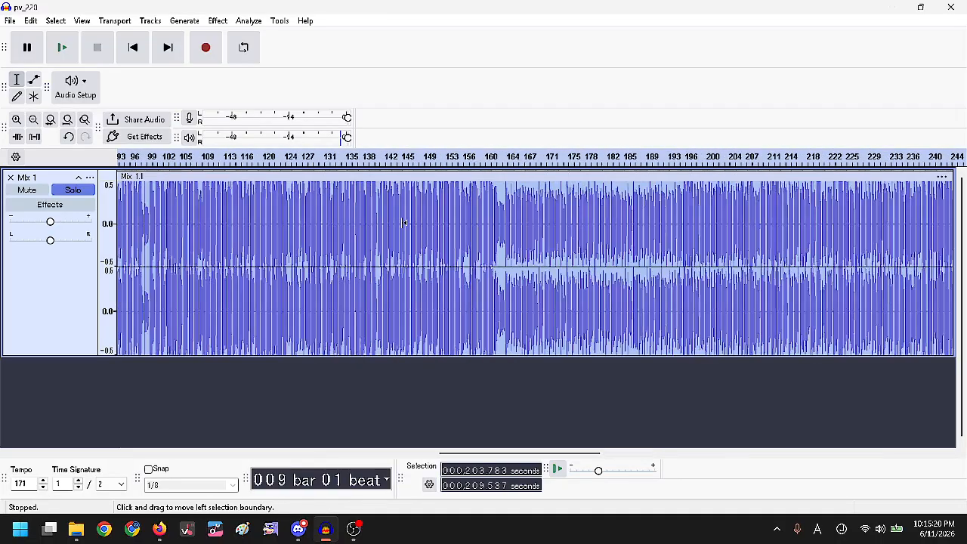
Run Truncate Silence with a -60 dB threshold and 0.001 s duration and truncation.
{"action": "left_click", "coordinate": [222, 23]}
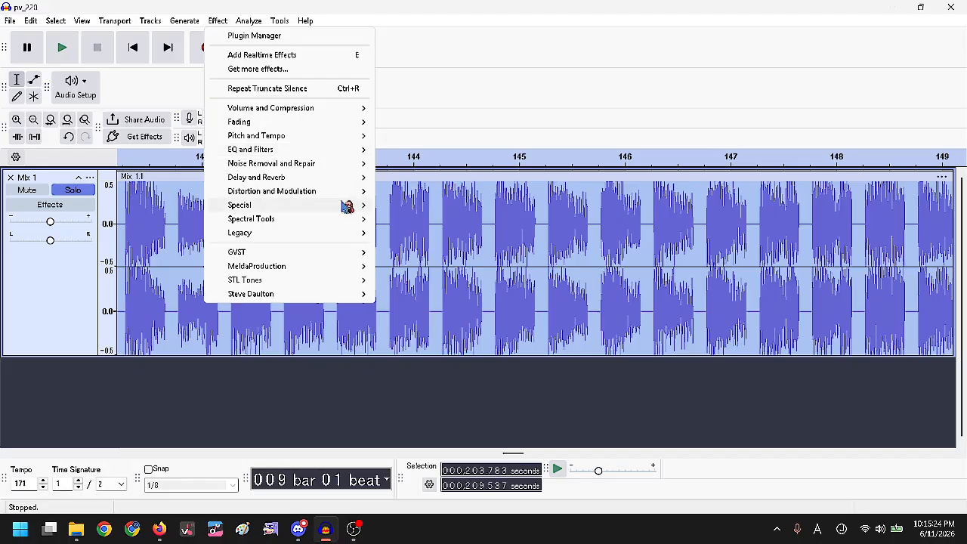
{"action": "mouse_move", "coordinate": [347, 207]}
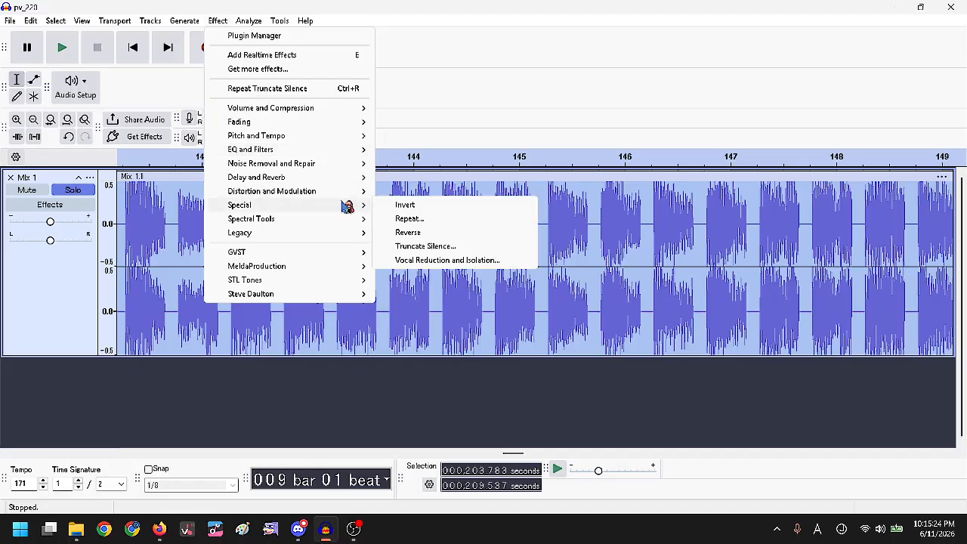
{"action": "left_click", "coordinate": [443, 251]}
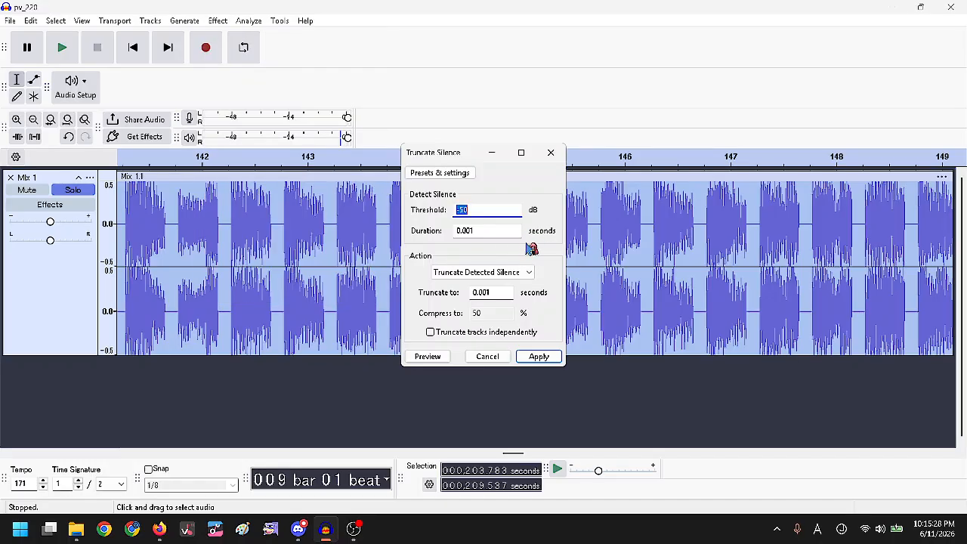
{"action": "left_click", "coordinate": [499, 230]}
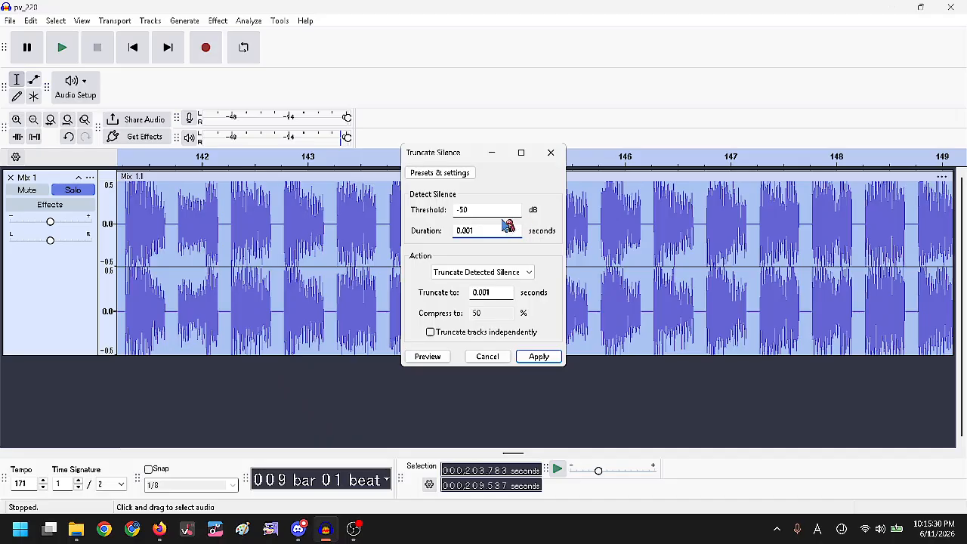
{"action": "double_click", "coordinate": [463, 212]}
{"action": "type", "text": "60"}
{"action": "left_click_drag", "start_coordinate": [488, 151], "coordinate": [439, 164]}
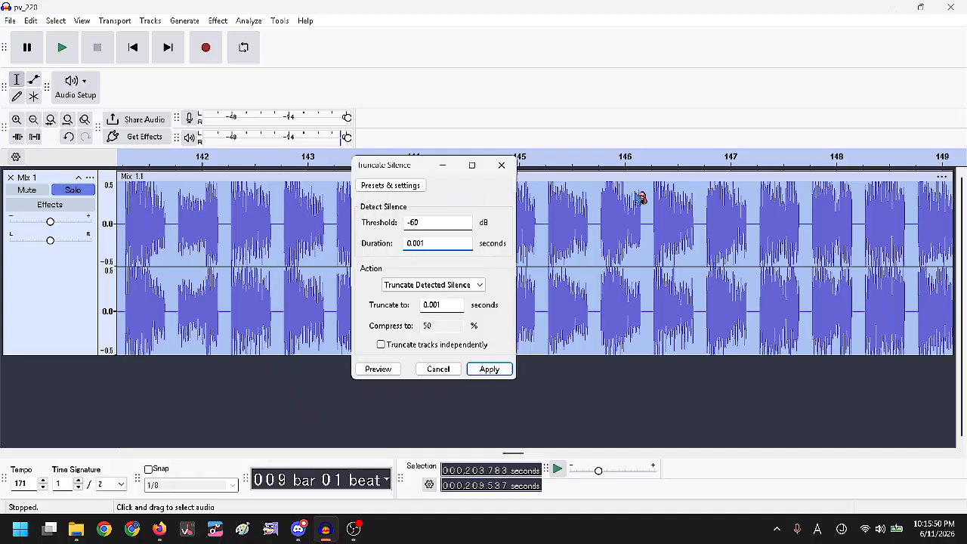
{"action": "left_click", "coordinate": [490, 369]}
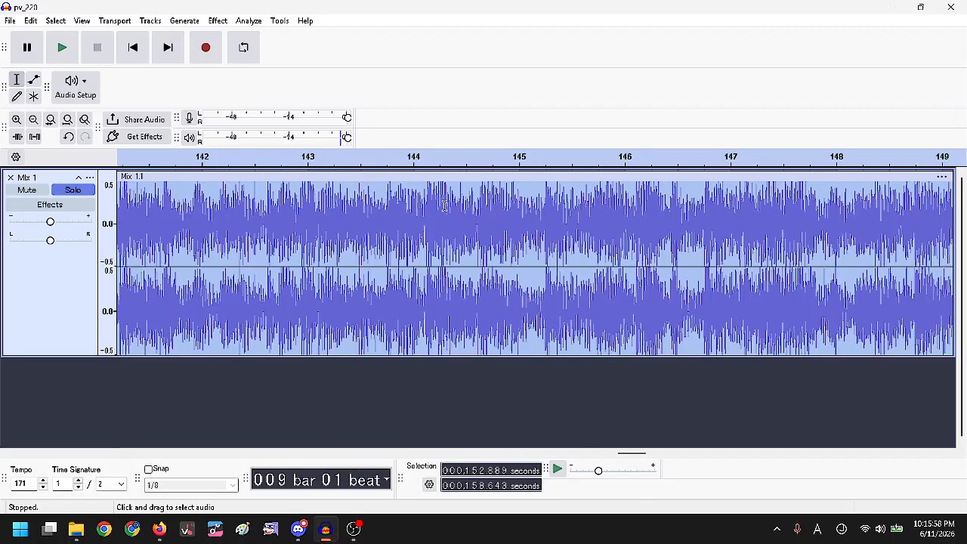
{"action": "left_click", "coordinate": [133, 46]}
{"action": "scroll", "coordinate": [328, 242], "scroll_direction": "down", "scroll_amount": 2, "text": "ctrl"}
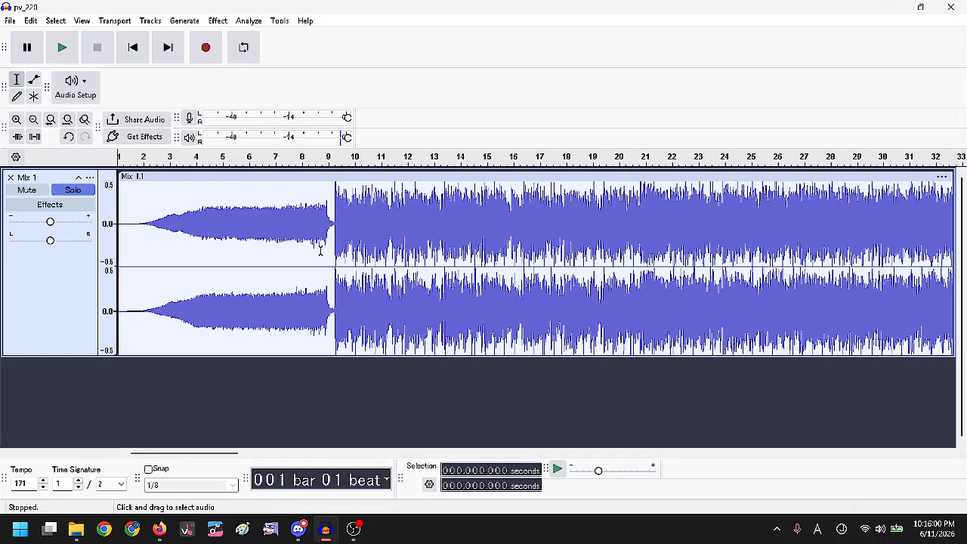
{"action": "left_click", "coordinate": [327, 221]}
{"action": "scroll", "coordinate": [337, 227], "scroll_direction": "up", "scroll_amount": 5, "text": "ctrl"}
{"action": "key", "text": "space"}
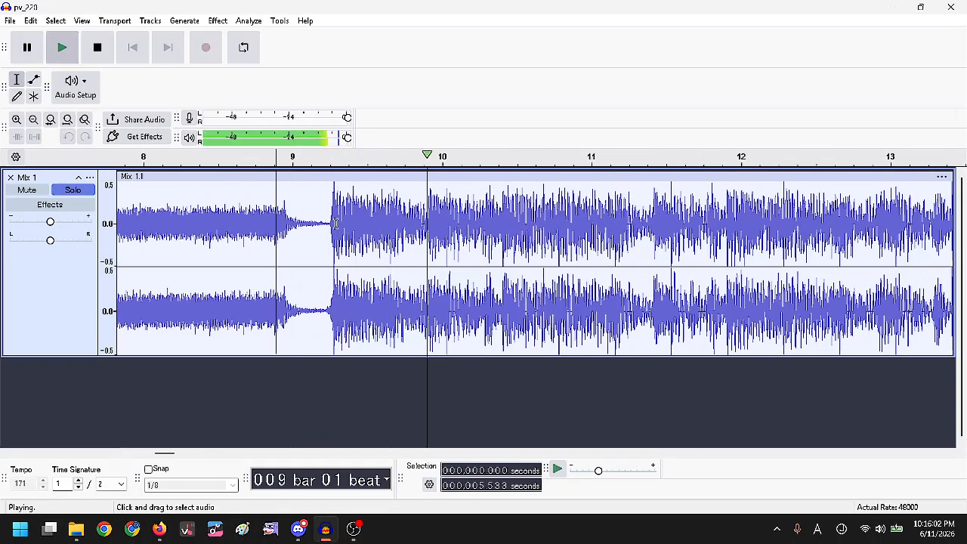
{"action": "scroll", "coordinate": [247, 258], "scroll_direction": "down", "scroll_amount": 2, "text": "ctrl"}
{"action": "scroll", "coordinate": [266, 258], "scroll_direction": "down", "scroll_amount": 1}
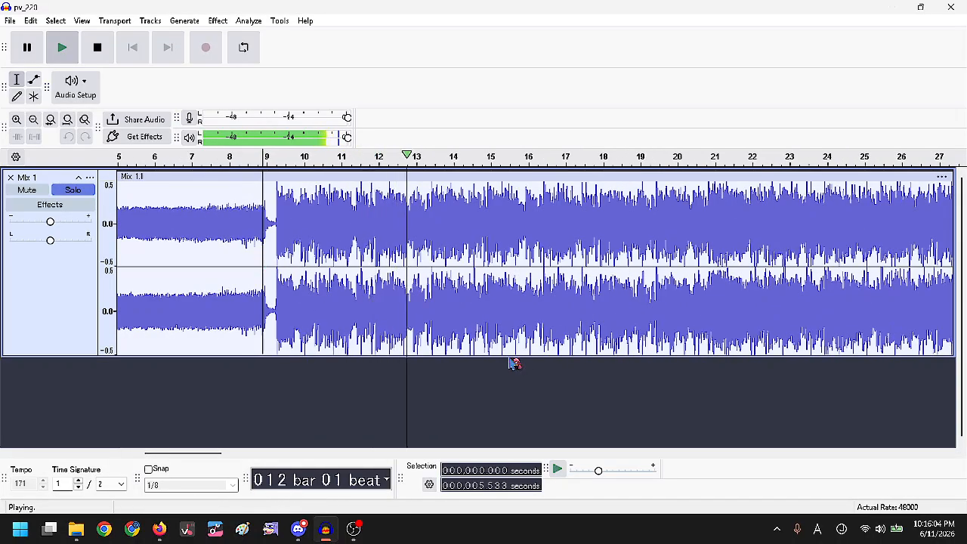
{"action": "scroll", "coordinate": [439, 276], "scroll_direction": "down", "scroll_amount": 4, "text": "ctrl"}
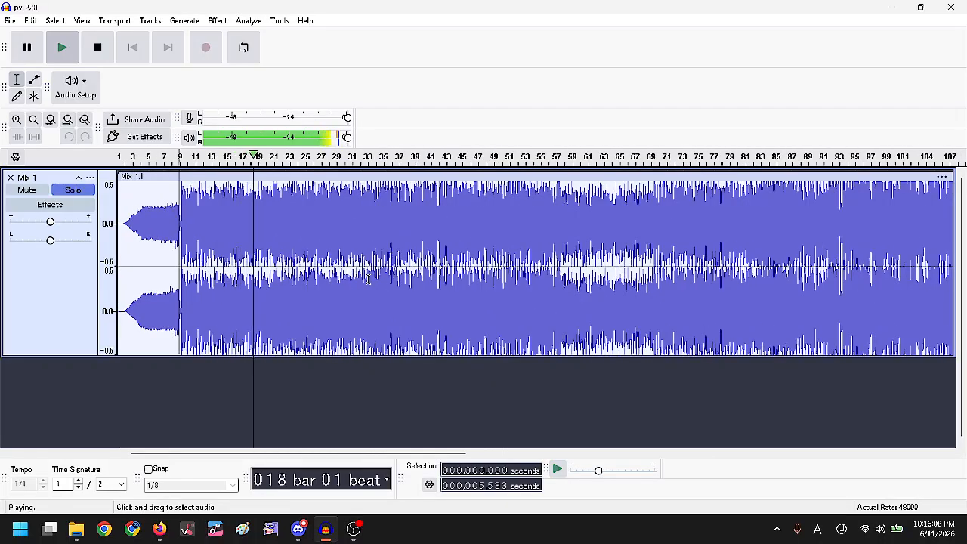
{"action": "key", "text": "space"}
{"action": "scroll", "coordinate": [162, 190], "scroll_direction": "up", "scroll_amount": 5, "text": "ctrl"}
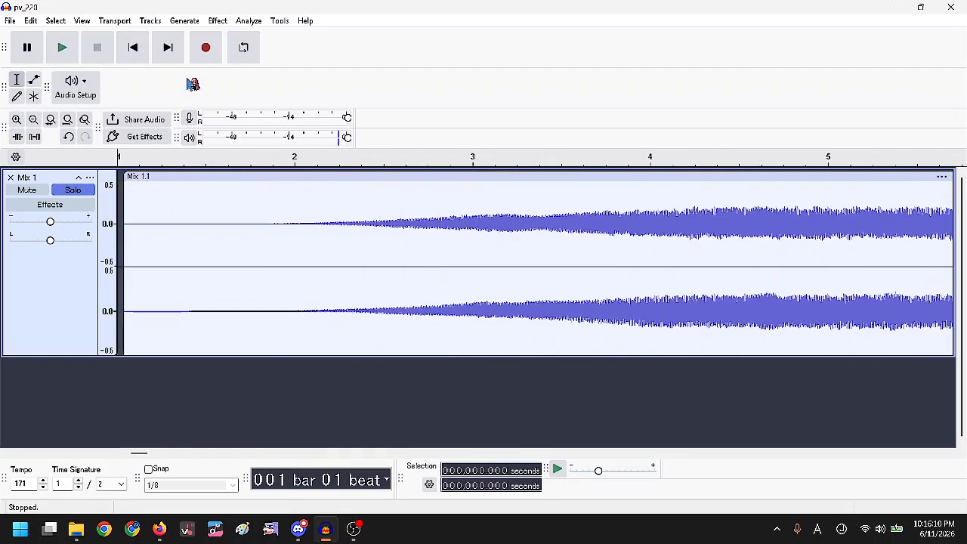
{"action": "scroll", "coordinate": [281, 195], "scroll_direction": "down", "scroll_amount": 2, "text": "ctrl"}
{"action": "scroll", "coordinate": [281, 194], "scroll_direction": "down", "scroll_amount": 1, "text": "ctrl"}
{"action": "scroll", "coordinate": [424, 242], "scroll_direction": "up", "scroll_amount": 3, "text": "ctrl"}
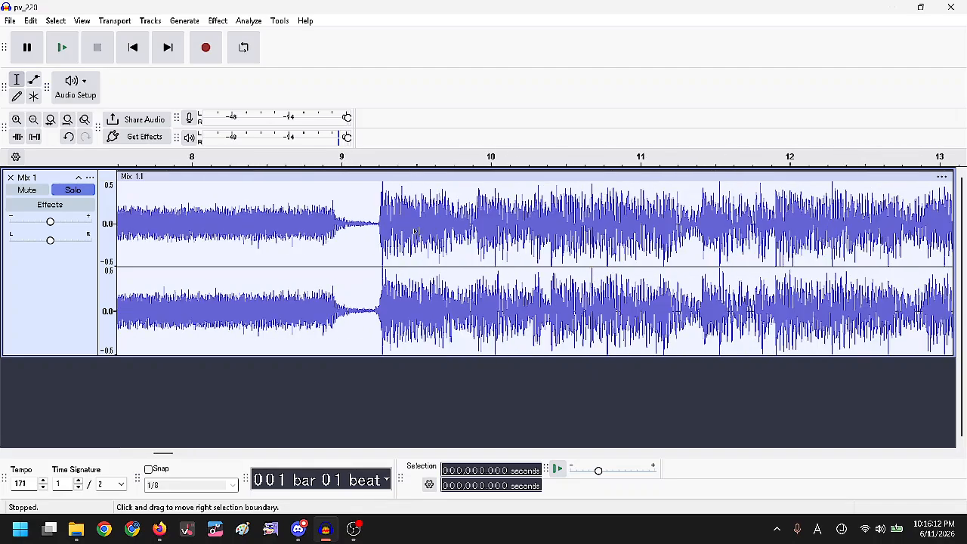
{"action": "left_click", "coordinate": [332, 228]}
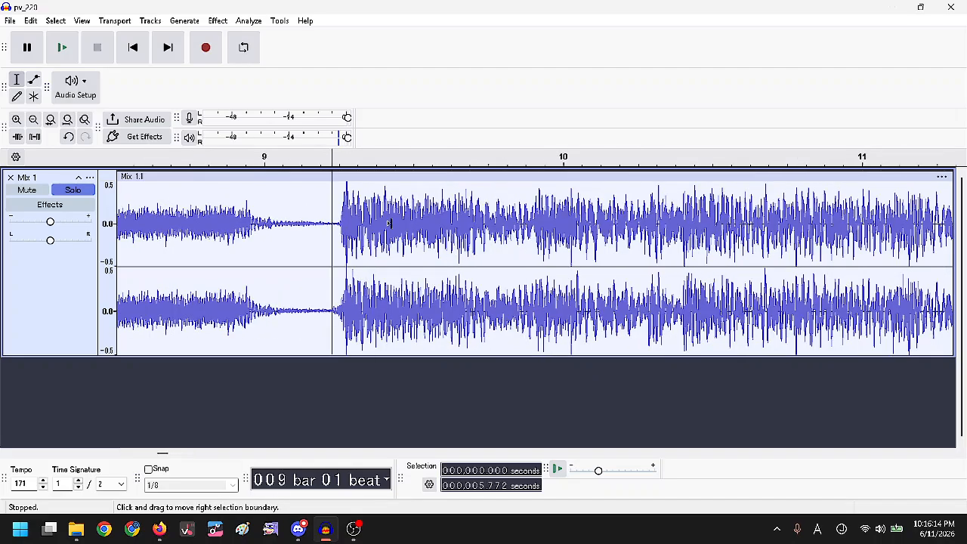
{"action": "scroll", "coordinate": [398, 224], "scroll_direction": "down", "scroll_amount": 2, "text": "ctrl"}
{"action": "left_click", "coordinate": [140, 59]}
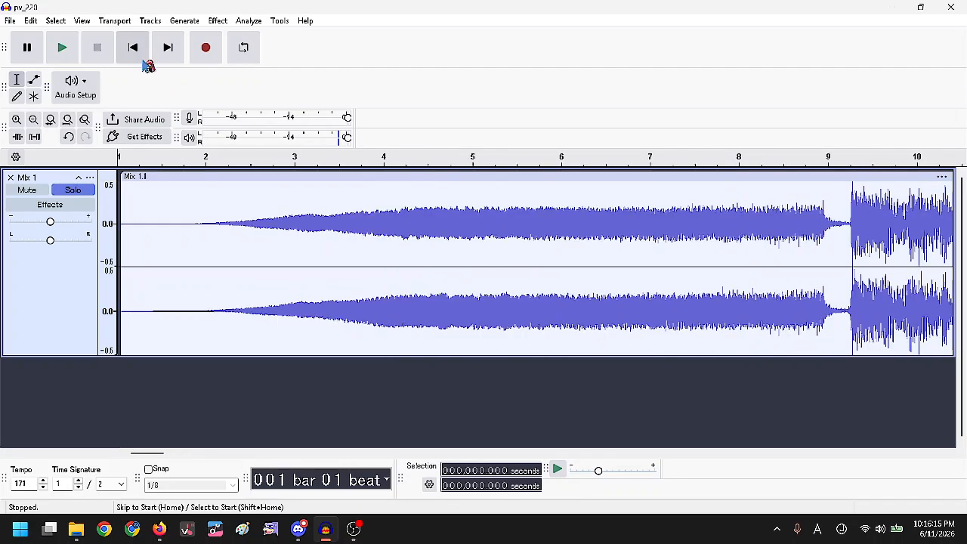
{"action": "double_click", "coordinate": [27, 483]}
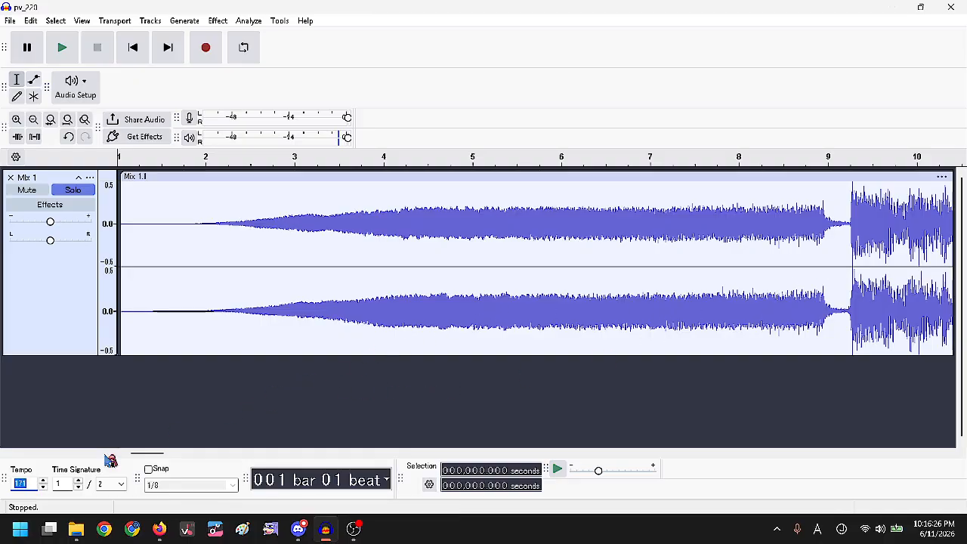
Launch Calculator and compute 171 ÷ 1.5 = 114.
{"action": "left_click", "coordinate": [20, 529]}
{"action": "type", "text": "calculator"}
{"action": "key", "text": "Return"}
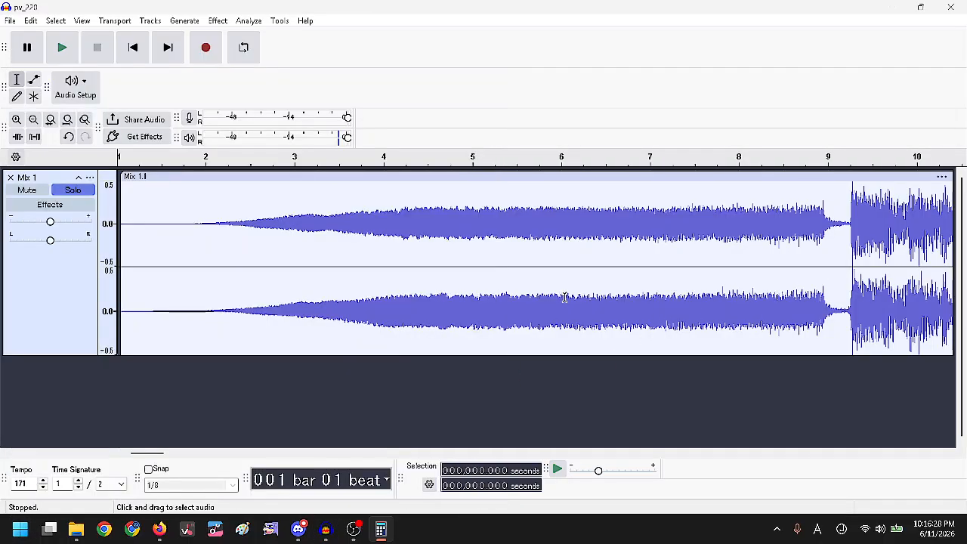
{"action": "left_click_drag", "start_coordinate": [175, 76], "coordinate": [369, 59]}
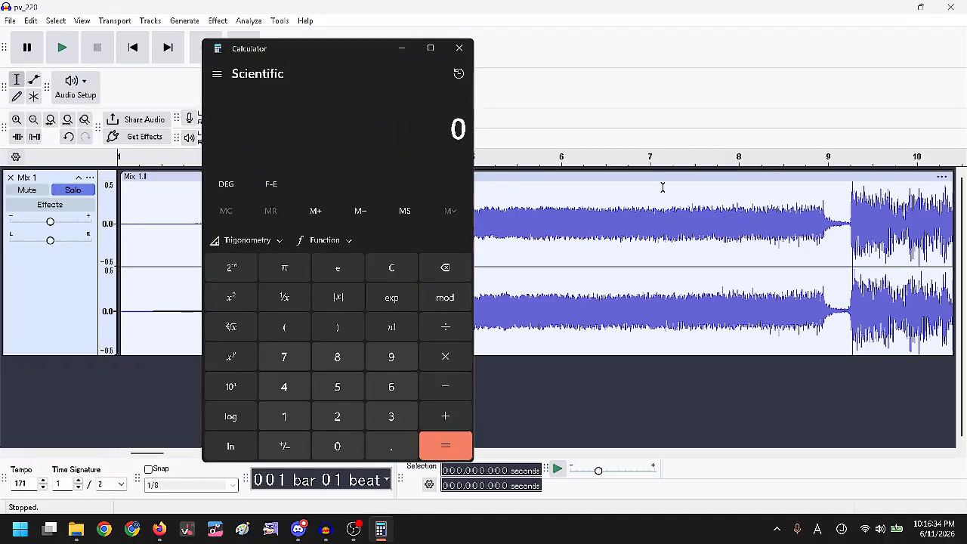
{"action": "type", "text": "171 ÷ "}
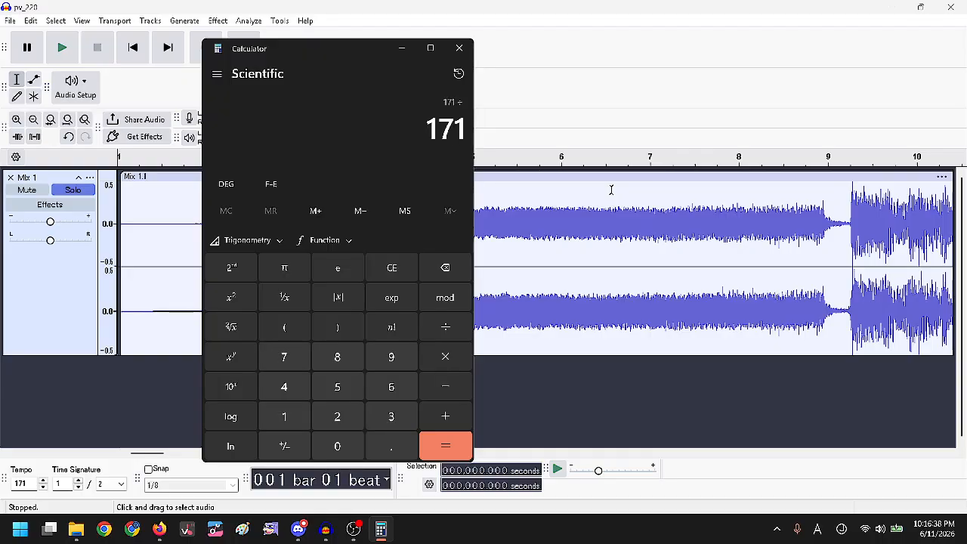
{"action": "type", "text": "1.5"}
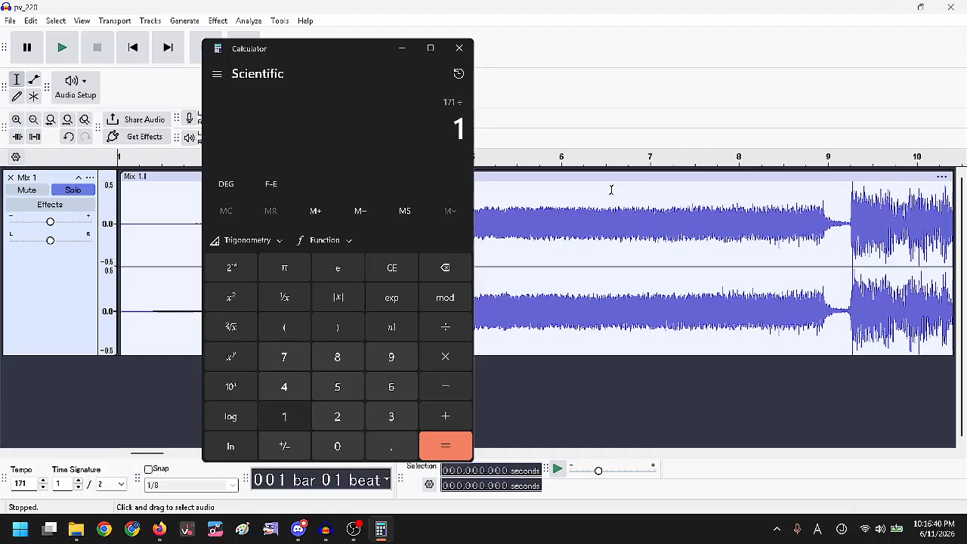
{"action": "key", "text": "Return"}
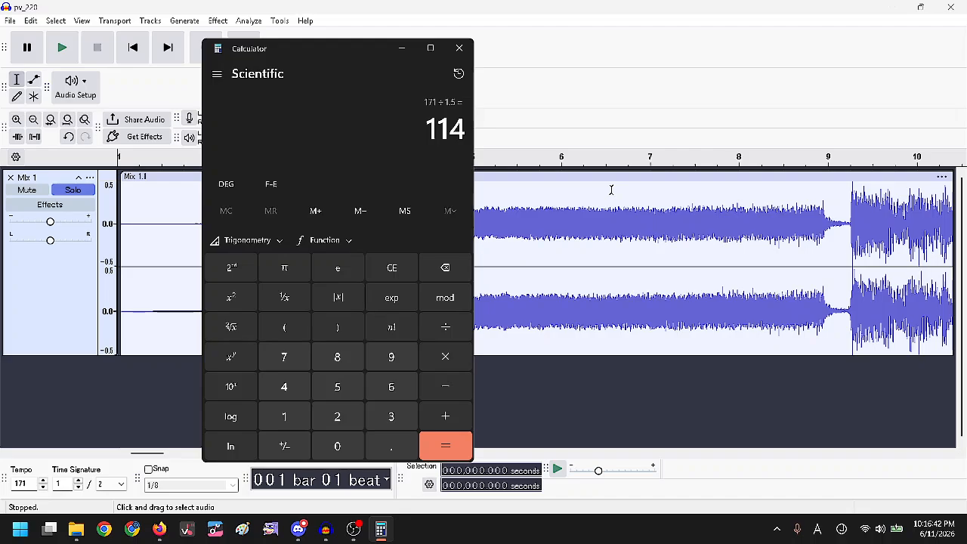
Enter 114 as the Audacity project tempo.
{"action": "key", "text": "alt+Tab"}
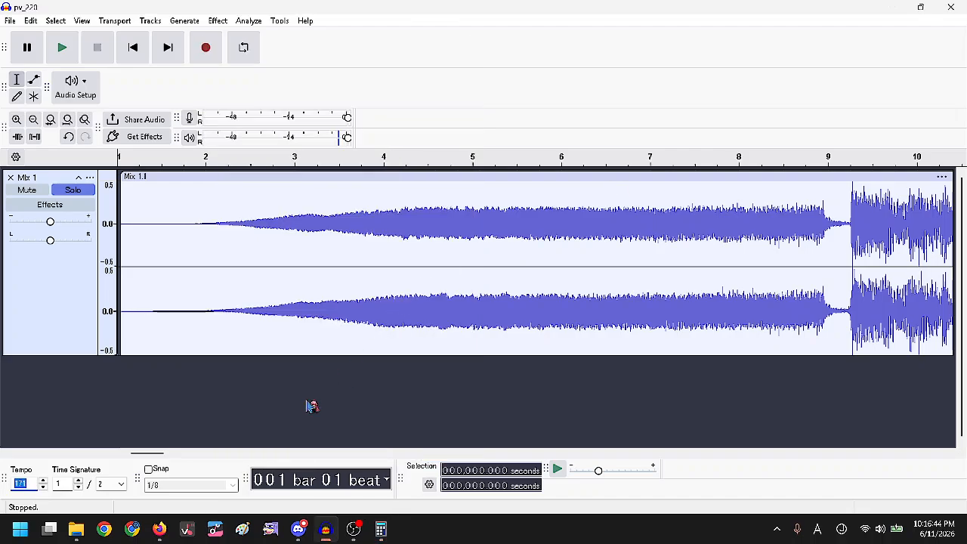
{"action": "type", "text": "114"}
{"action": "key", "text": "alt+Tab"}
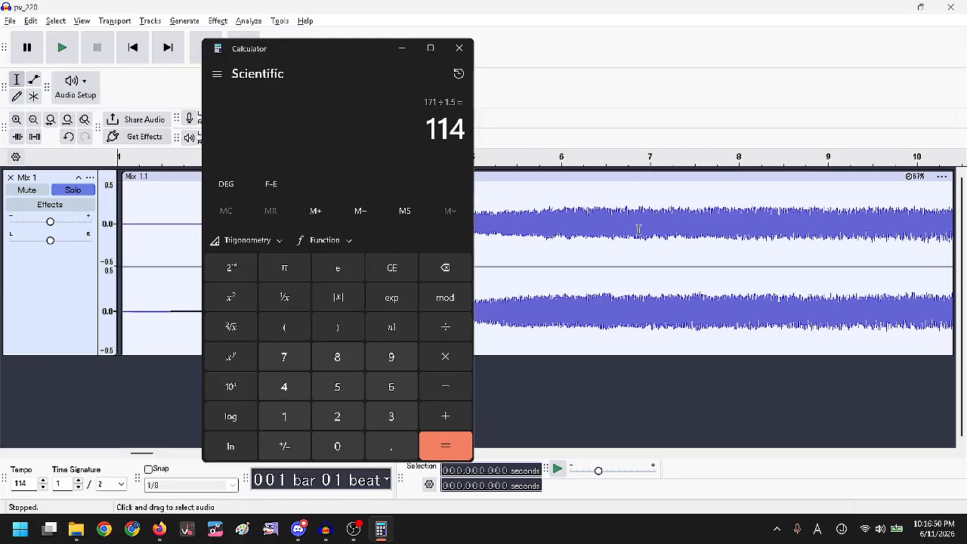
Compute 171 × 0.5 = 85.5, then 85.5 × 1.5 = 128.25 in Calculator.
{"action": "type", "text": "171"}
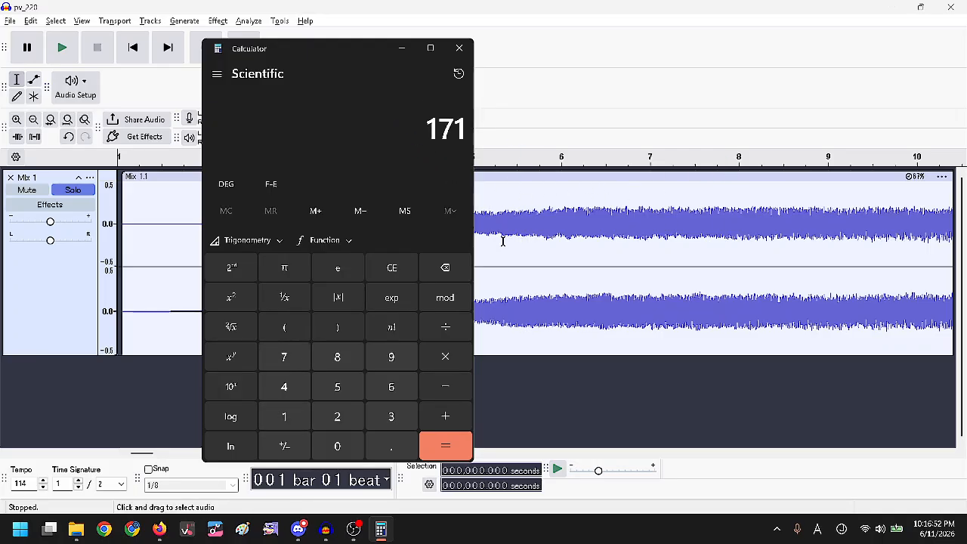
{"action": "type", "text": " × 0.5"}
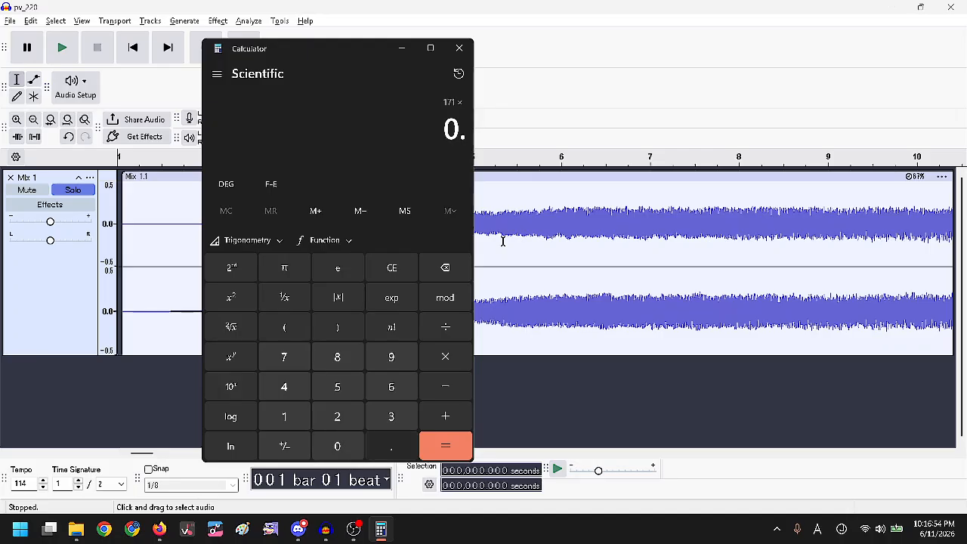
{"action": "key", "text": "Return"}
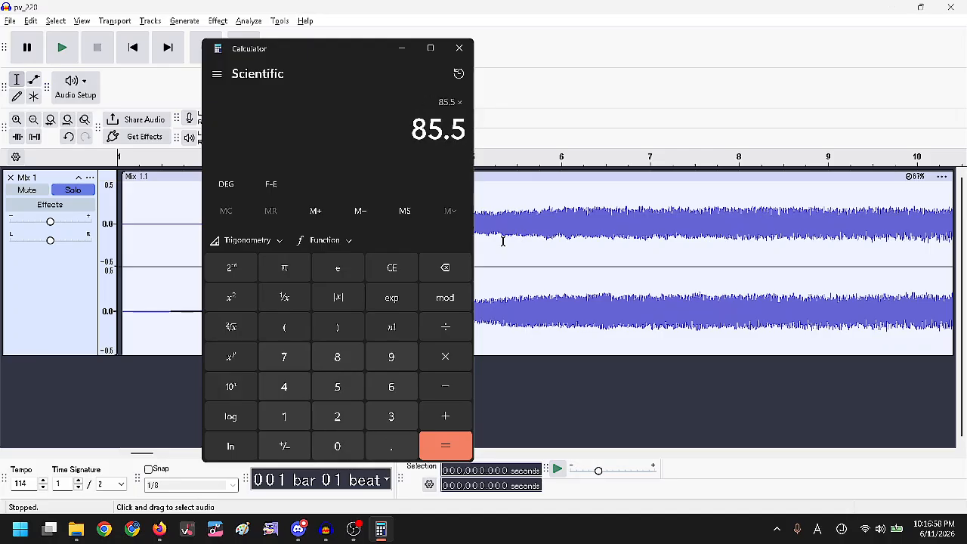
{"action": "type", "text": "1.5"}
{"action": "key", "text": "Return"}
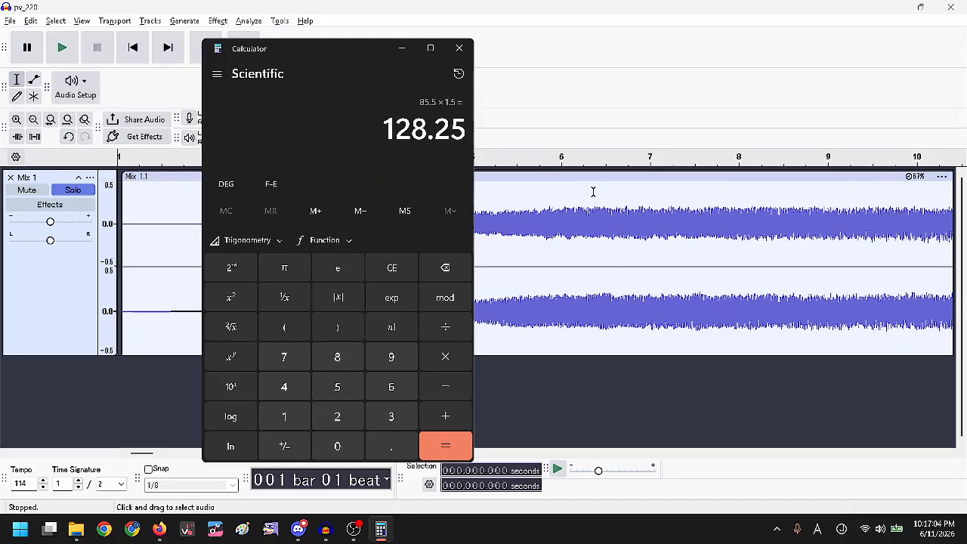
{"action": "key", "text": "alt+F4"}
Play the mix from bar 13 at tempo 114 to check the beat alignment.
{"action": "scroll", "coordinate": [416, 281], "scroll_direction": "down", "scroll_amount": 6}
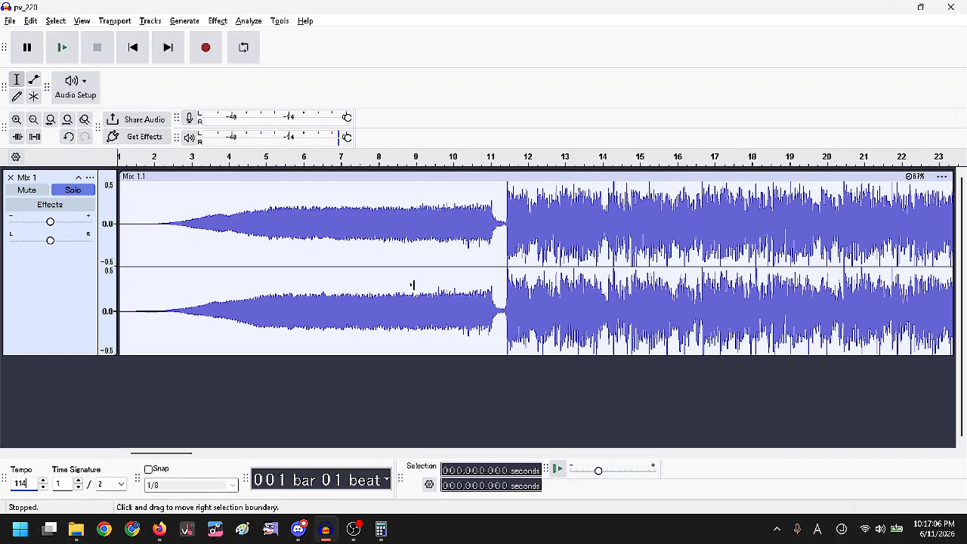
{"action": "scroll", "coordinate": [355, 241], "scroll_direction": "up", "scroll_amount": 6}
{"action": "key", "text": "alt+Tab"}
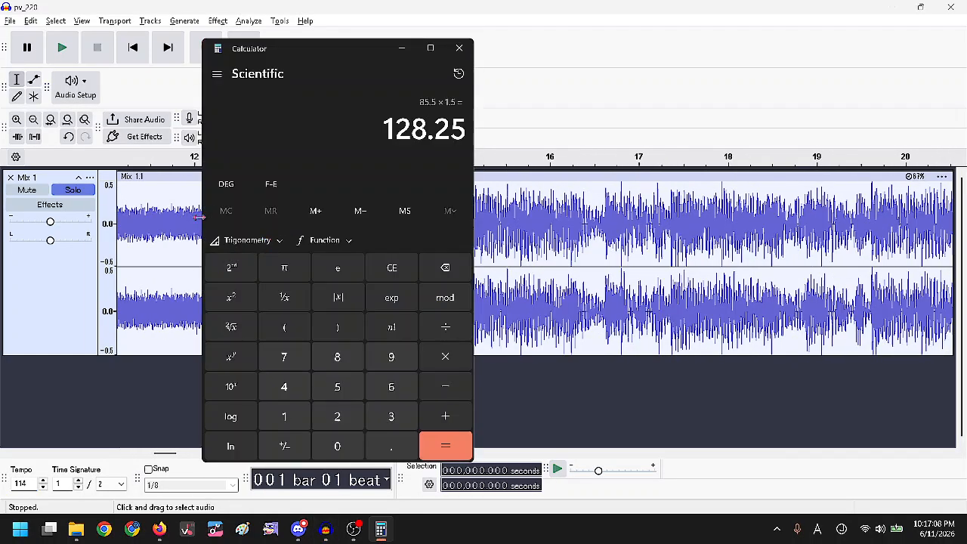
{"action": "key", "text": "alt+Tab"}
{"action": "left_click", "coordinate": [302, 202]}
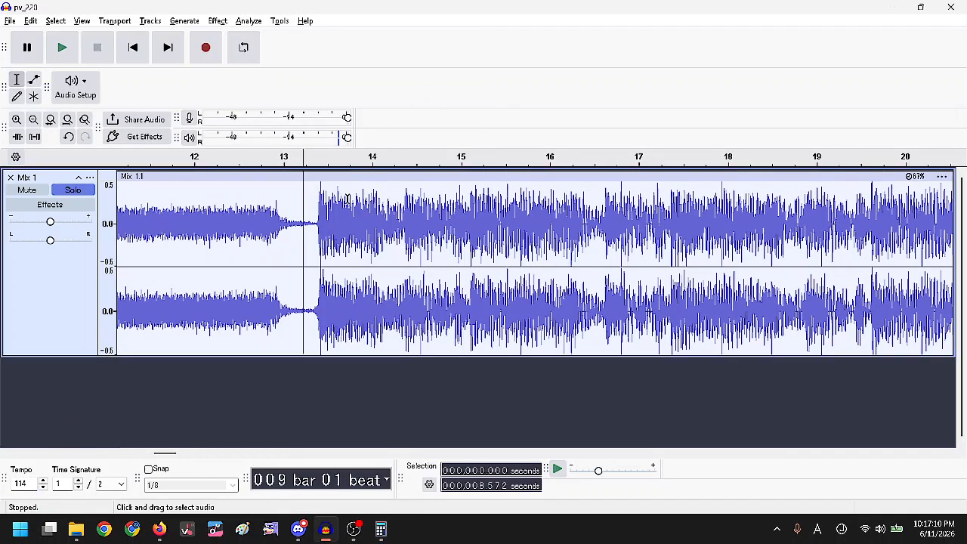
{"action": "scroll", "coordinate": [369, 241], "scroll_direction": "up", "scroll_amount": 1}
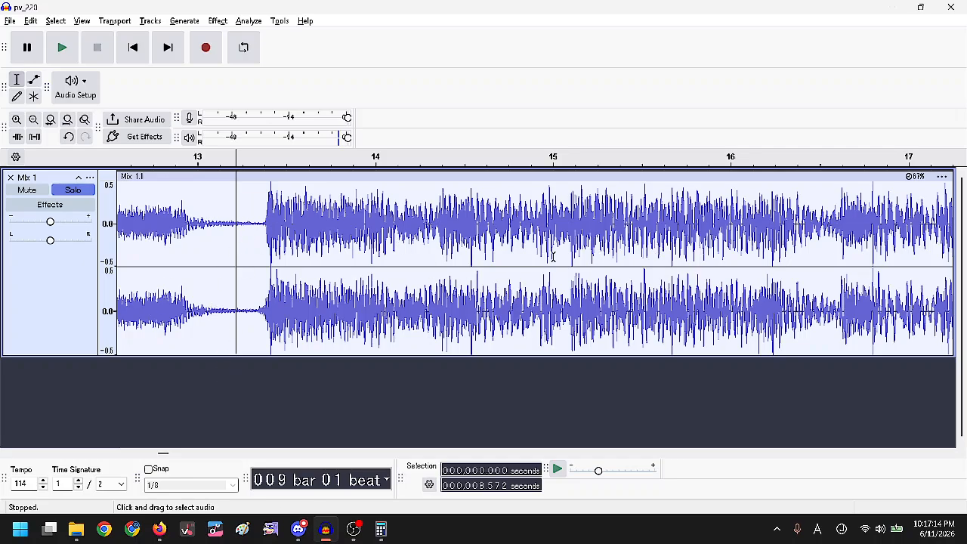
{"action": "scroll", "coordinate": [533, 215], "scroll_direction": "down", "scroll_amount": 1}
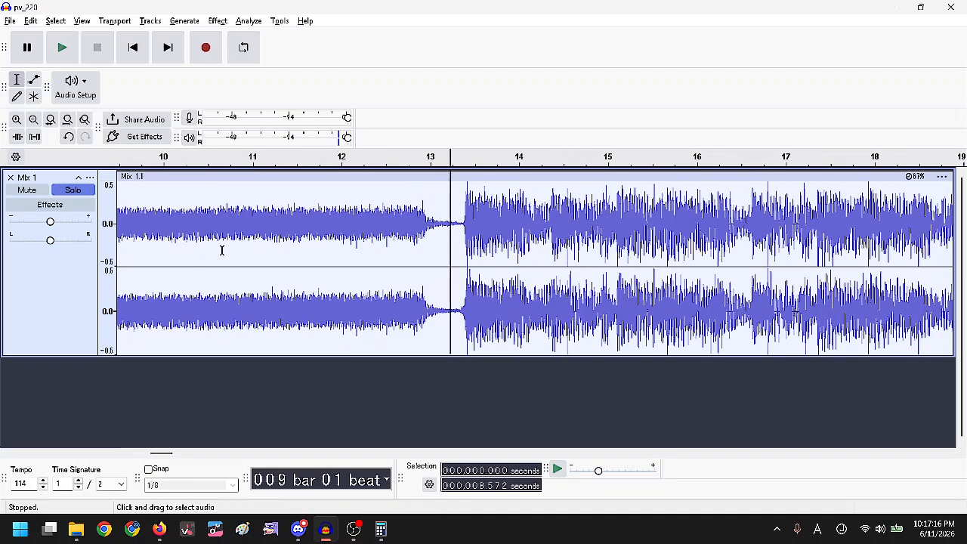
{"action": "key", "text": "space"}
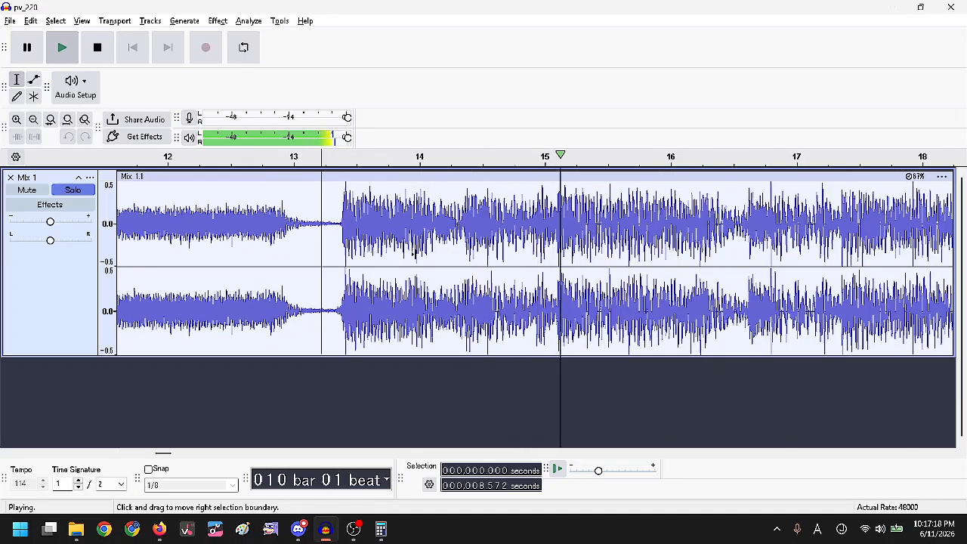
{"action": "scroll", "coordinate": [397, 254], "scroll_direction": "down", "scroll_amount": 1}
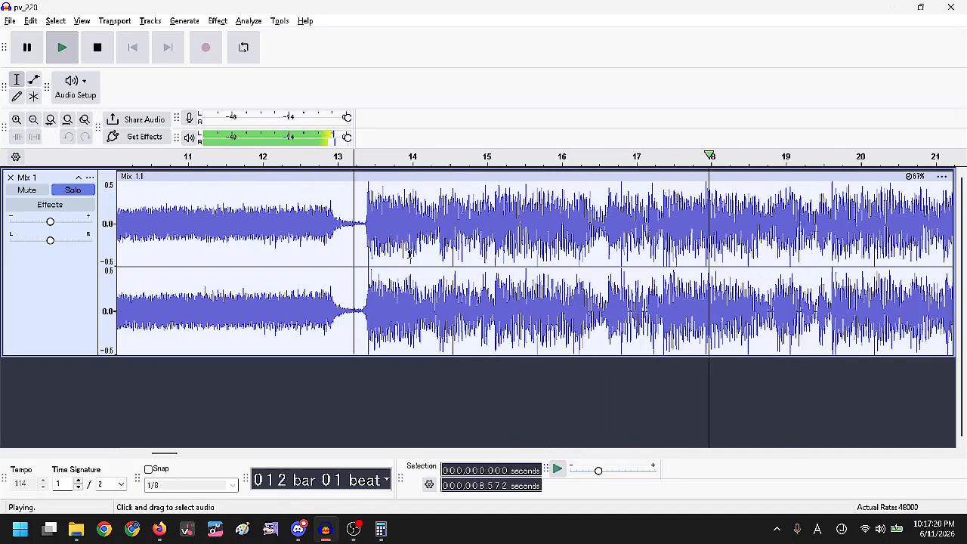
{"action": "key", "text": "space"}
Change the project tempo from 114 to 128.
{"action": "key", "text": "alt+Tab"}
{"action": "key", "text": "alt+Tab"}
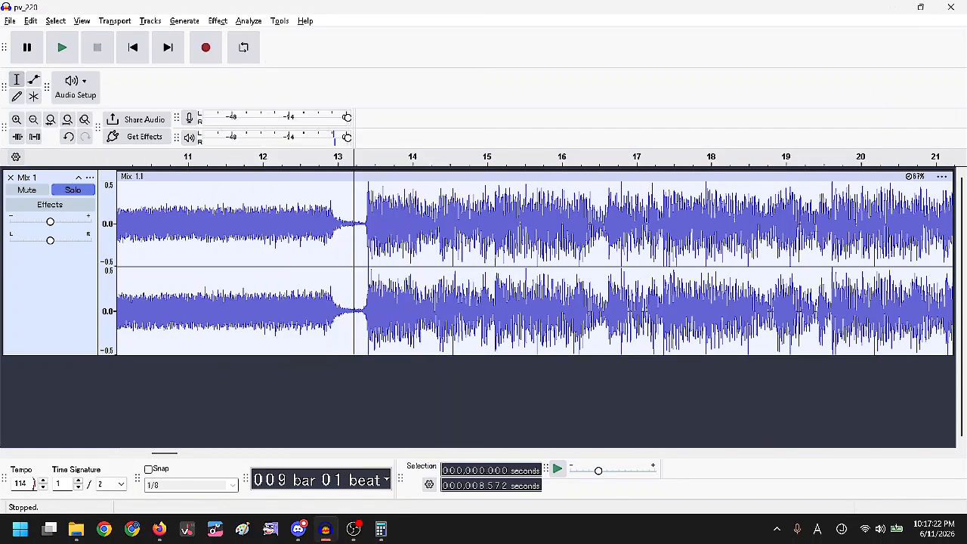
{"action": "type", "text": "8"}
{"action": "key", "text": "Return"}
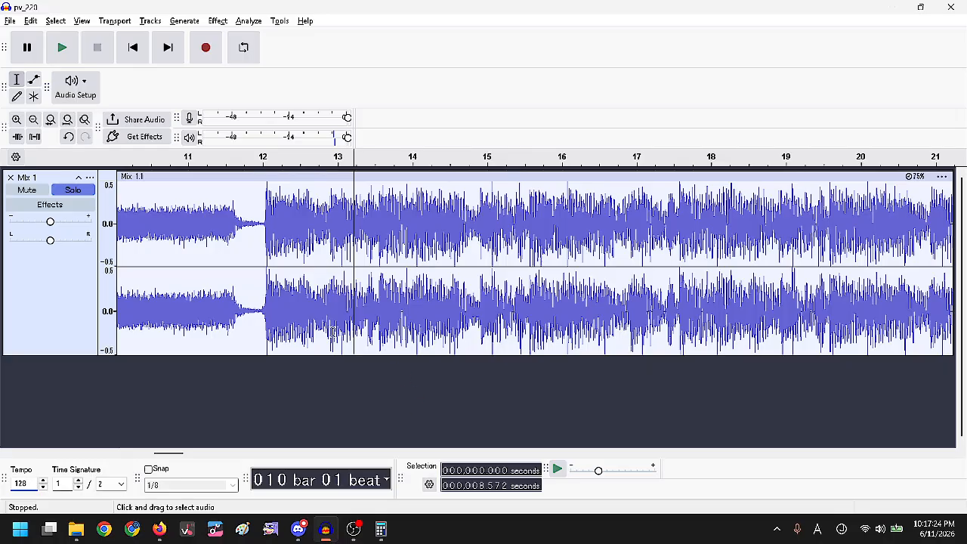
Play the mix briefly at tempo 128, then check the calculator result.
{"action": "key", "text": "space"}
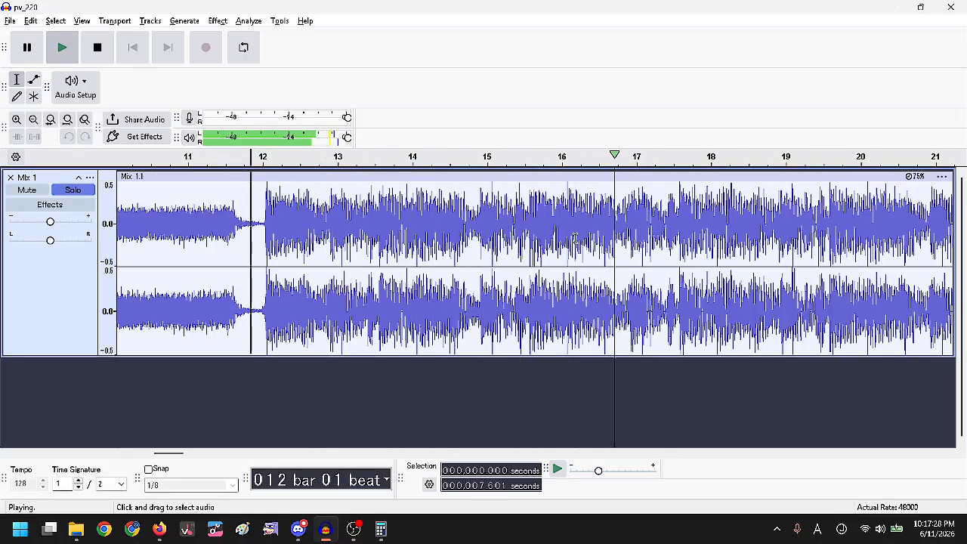
{"action": "key", "text": "space"}
{"action": "key", "text": "alt+Tab"}
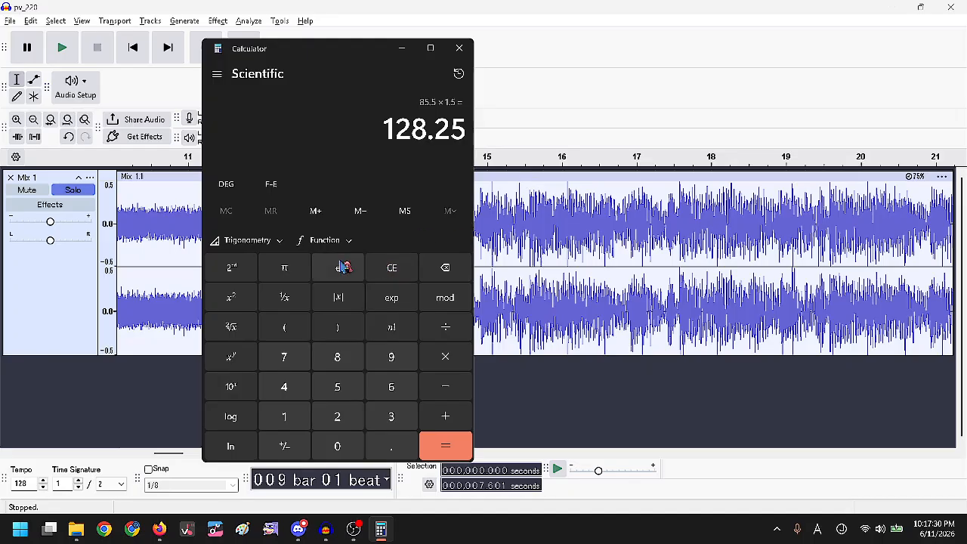
{"action": "left_click", "coordinate": [875, 365]}
Change the project tempo from 128 back to 171.
{"action": "scroll", "coordinate": [626, 244], "scroll_direction": "down", "scroll_amount": 4}
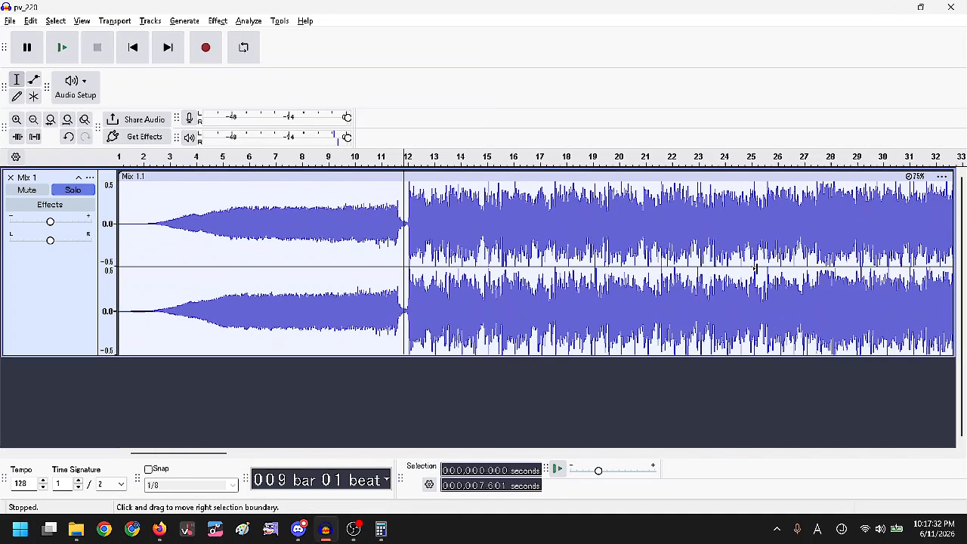
{"action": "scroll", "coordinate": [482, 210], "scroll_direction": "down", "scroll_amount": 2}
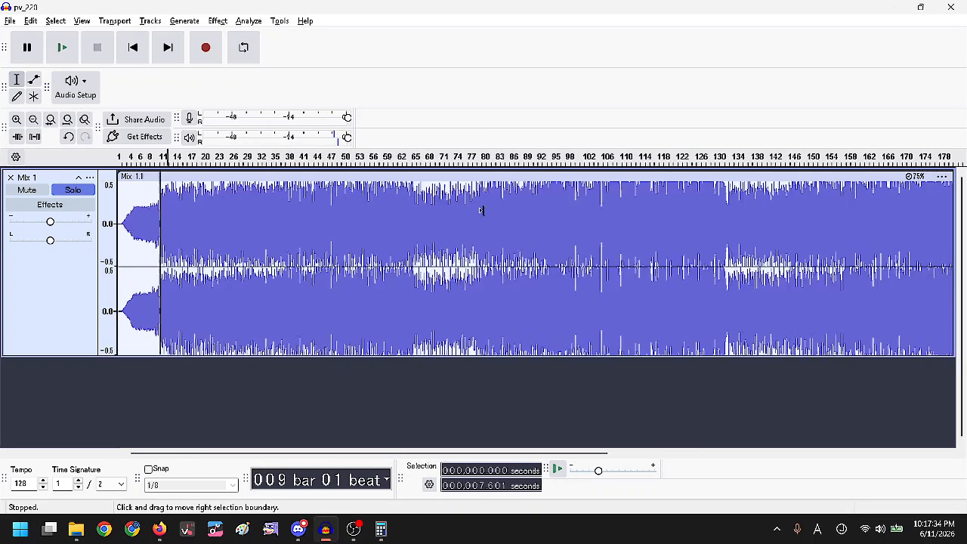
{"action": "double_click", "coordinate": [23, 483]}
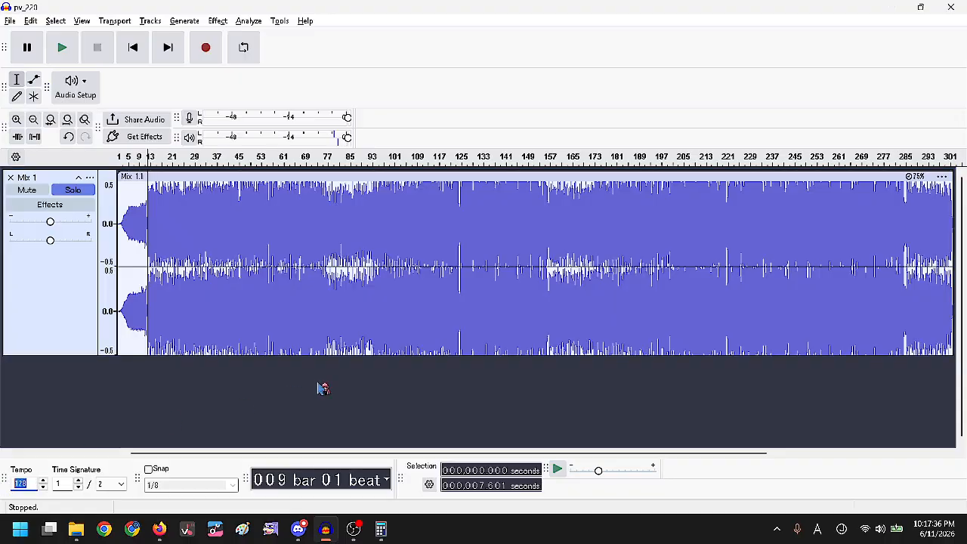
{"action": "key", "text": "Return"}
Play the mix from around bar 9 at tempo 171 against the beat grid.
{"action": "scroll", "coordinate": [167, 236], "scroll_direction": "up", "scroll_amount": 4}
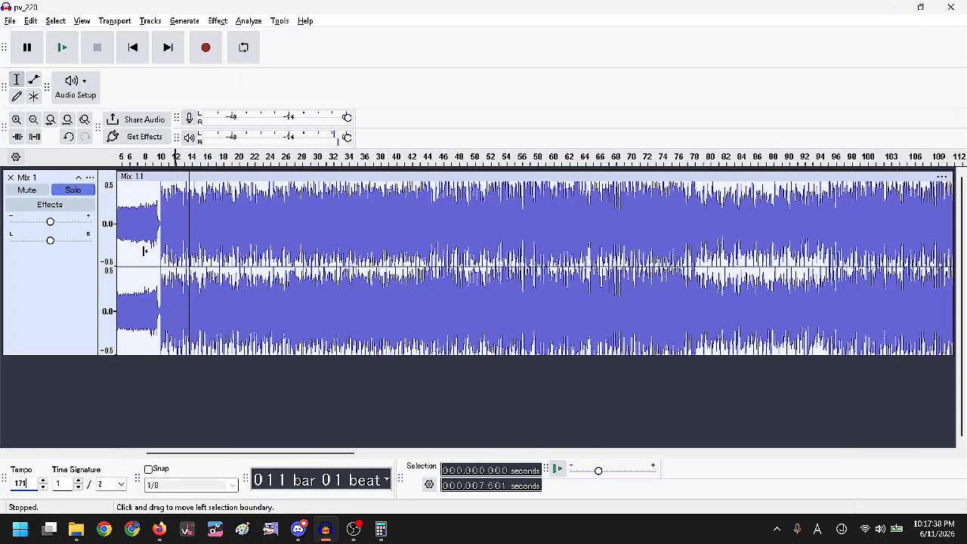
{"action": "scroll", "coordinate": [167, 237], "scroll_direction": "up", "scroll_amount": 1}
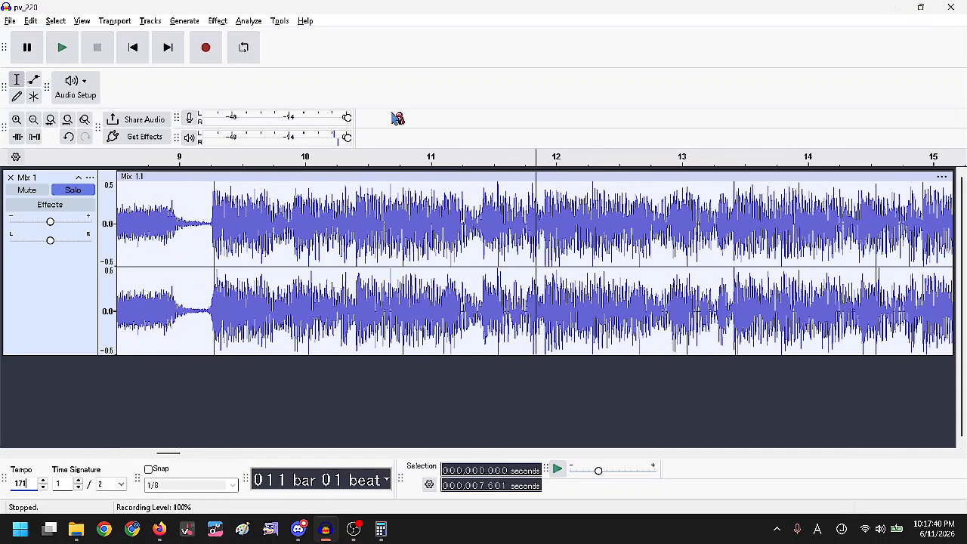
{"action": "left_click", "coordinate": [204, 225]}
{"action": "key", "text": "space"}
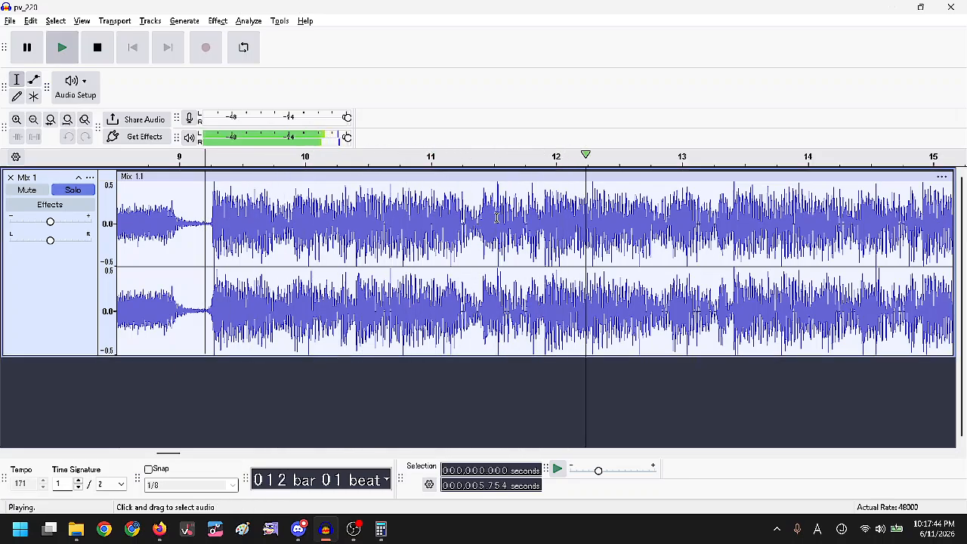
{"action": "key", "text": "space"}
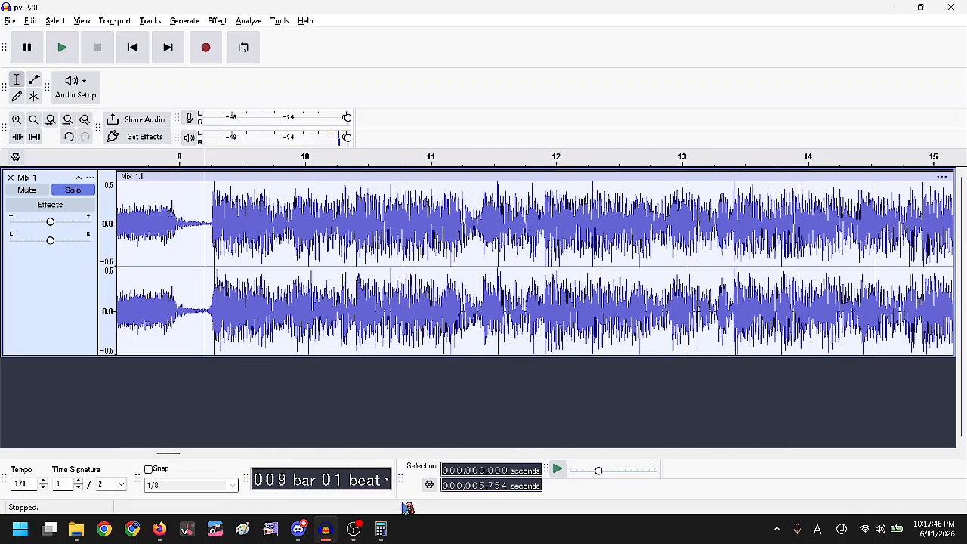